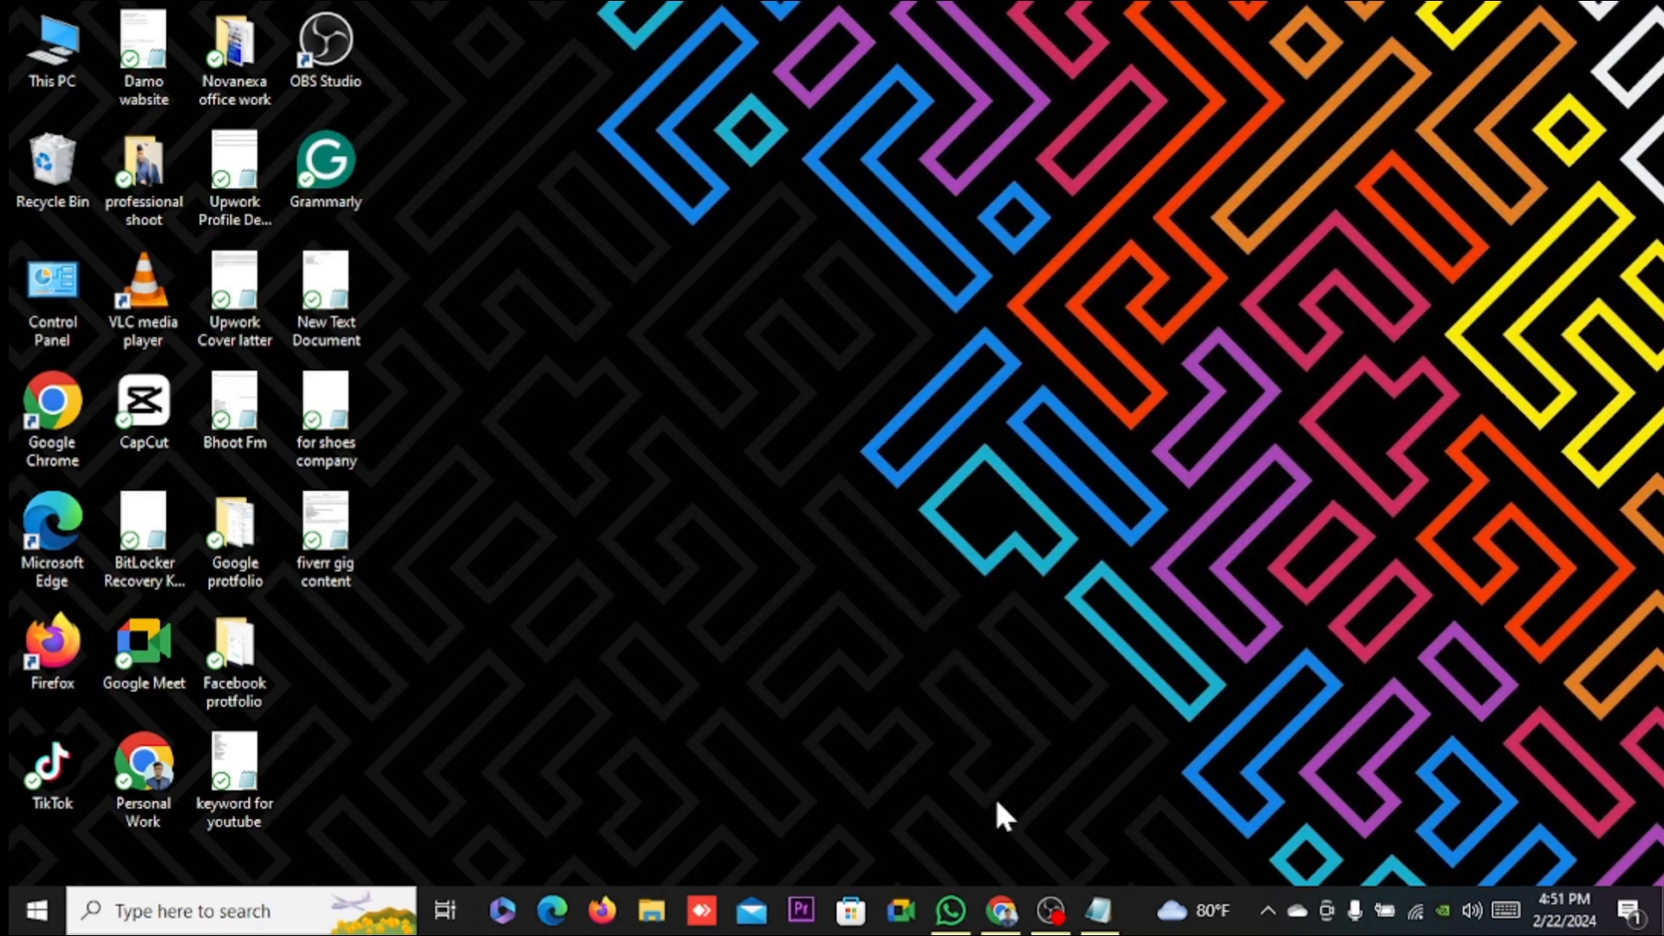
# Switch to the Chrome browser and load the canva.com home page.
pyautogui.click(1005, 916)
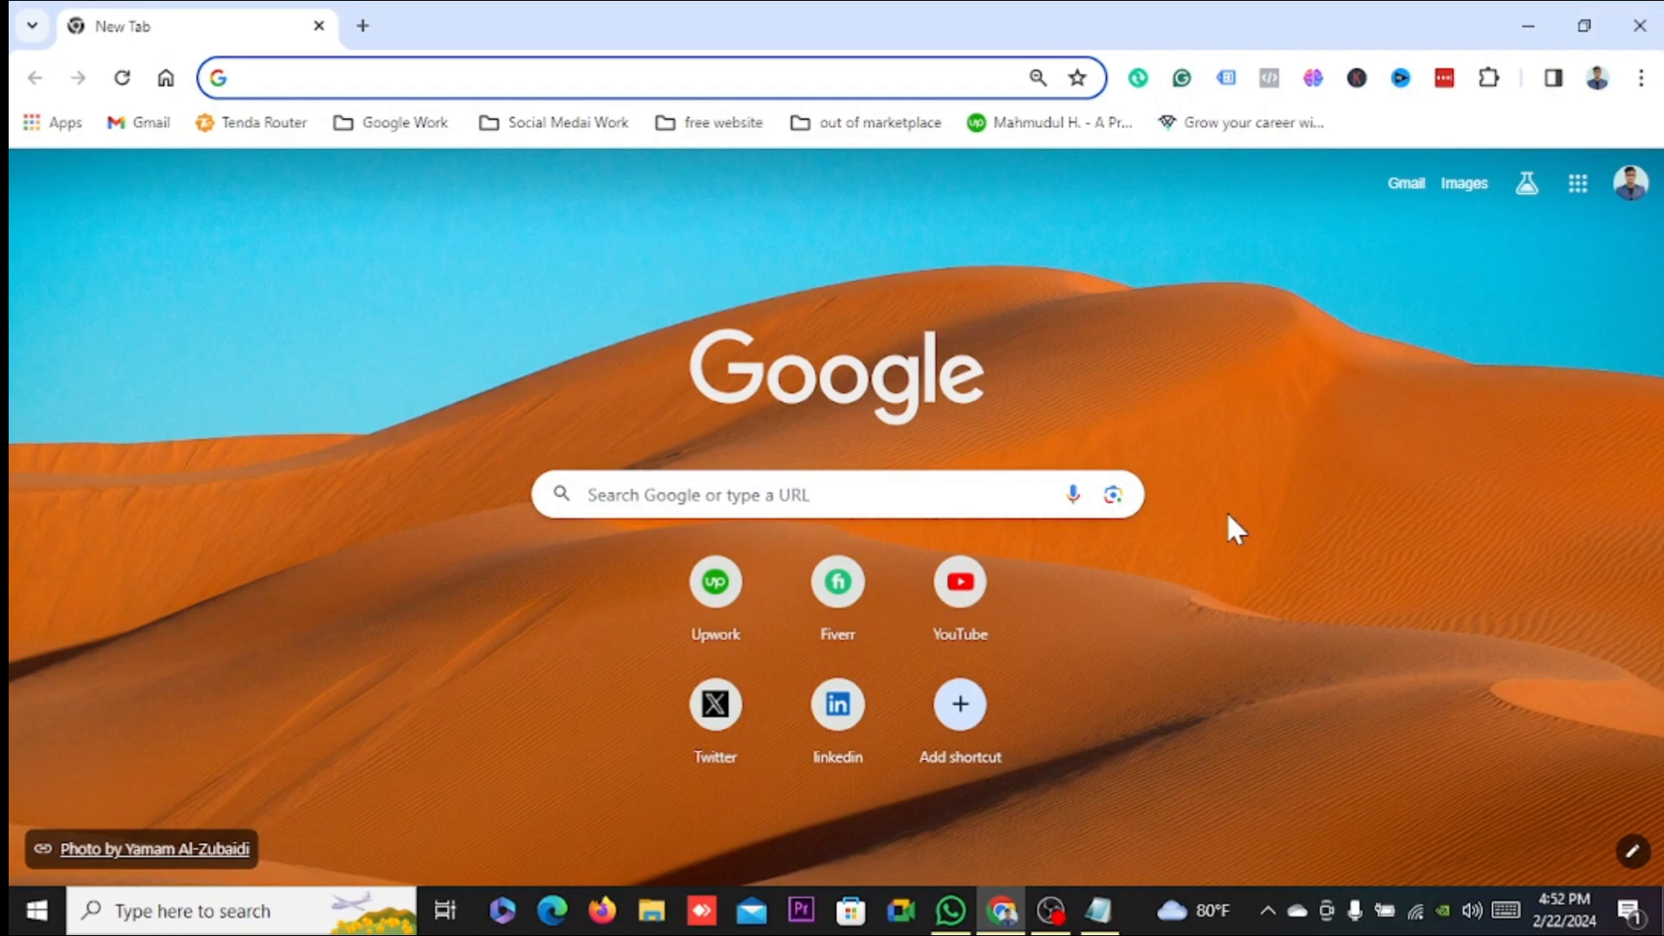
pyautogui.write('canva.com')
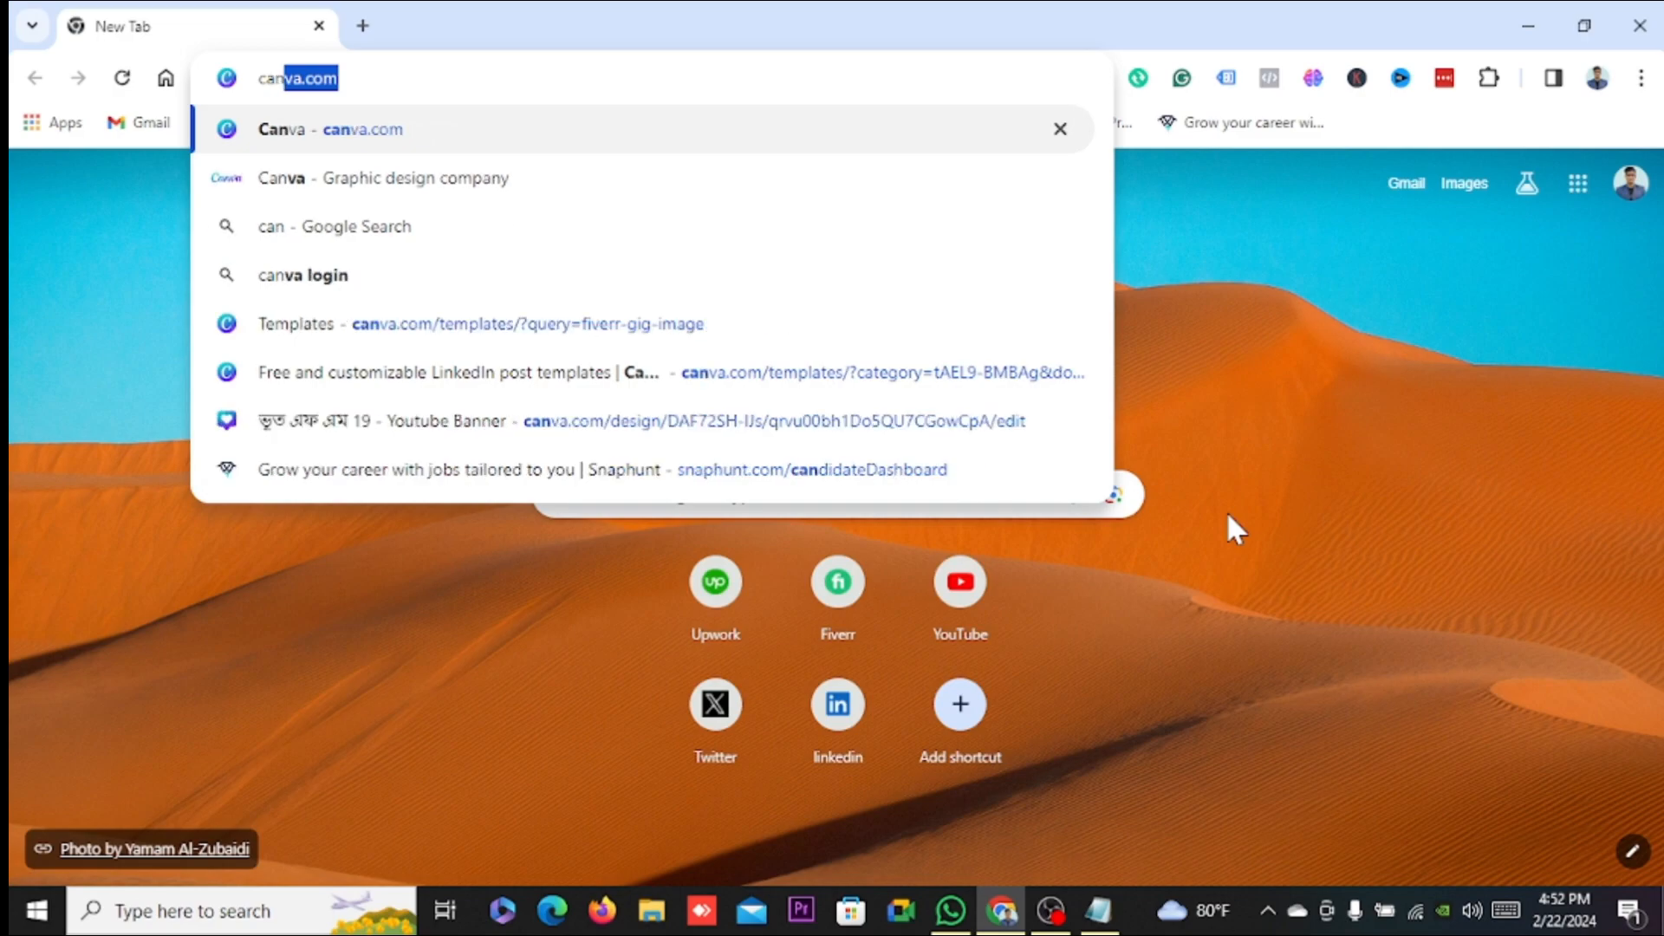
pyautogui.press('Return')
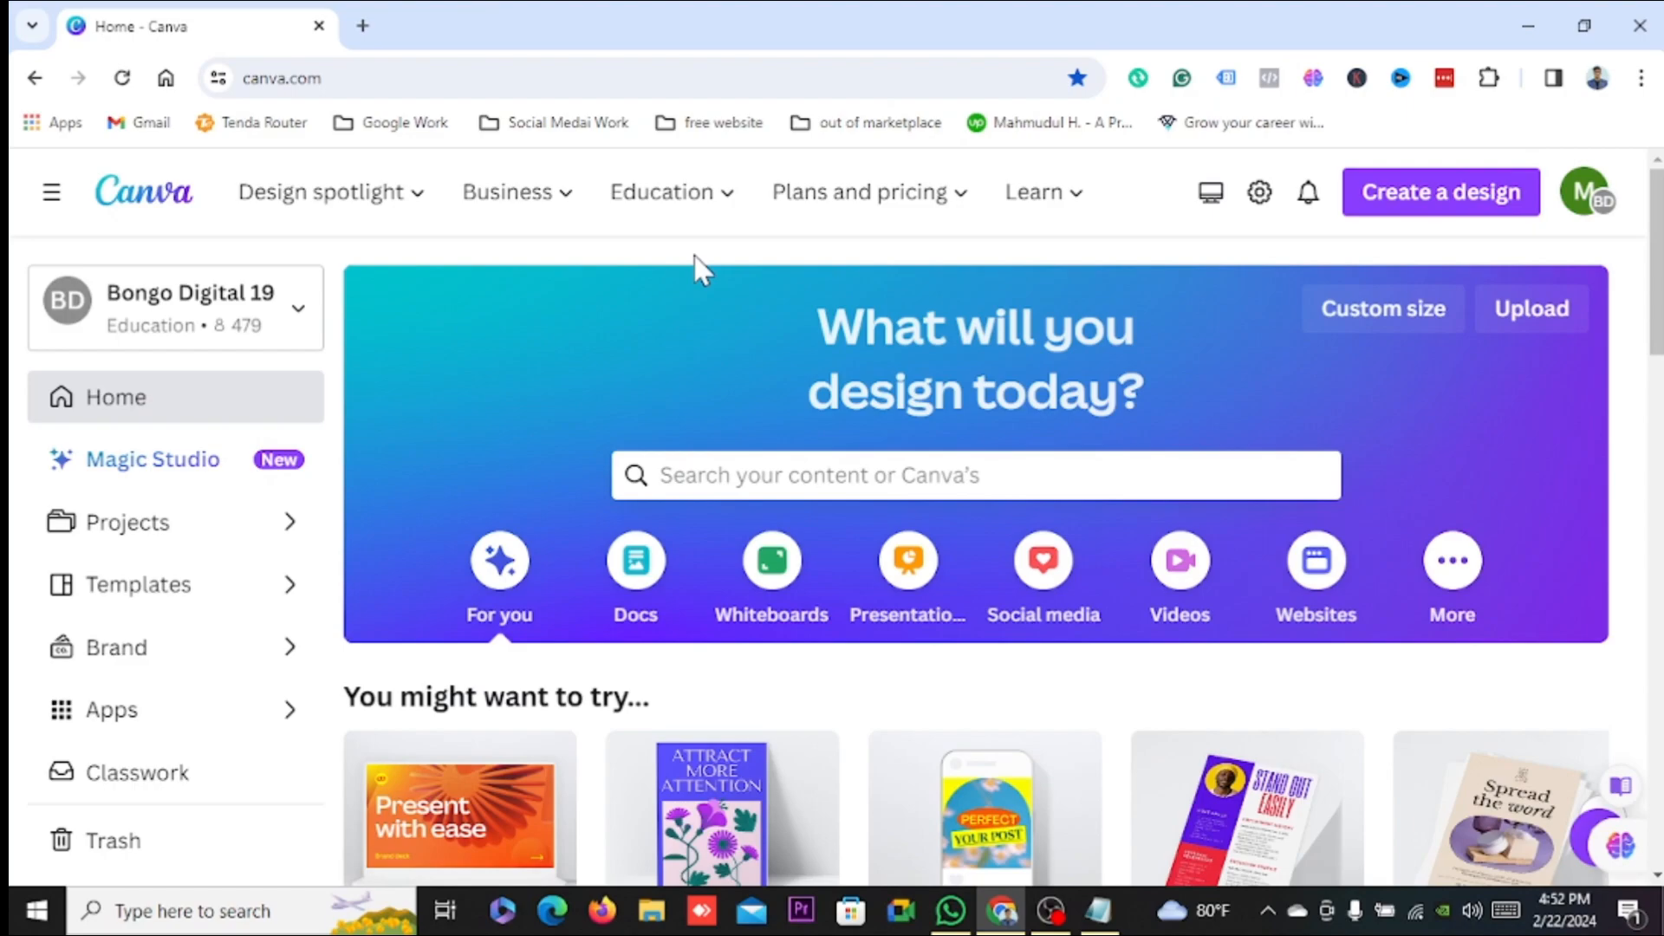
pyautogui.scroll(-1, 645, 347)
pyautogui.scroll(1, 737, 338)
# Search Canva's templates for "fiverr gig image".
pyautogui.click(925, 475)
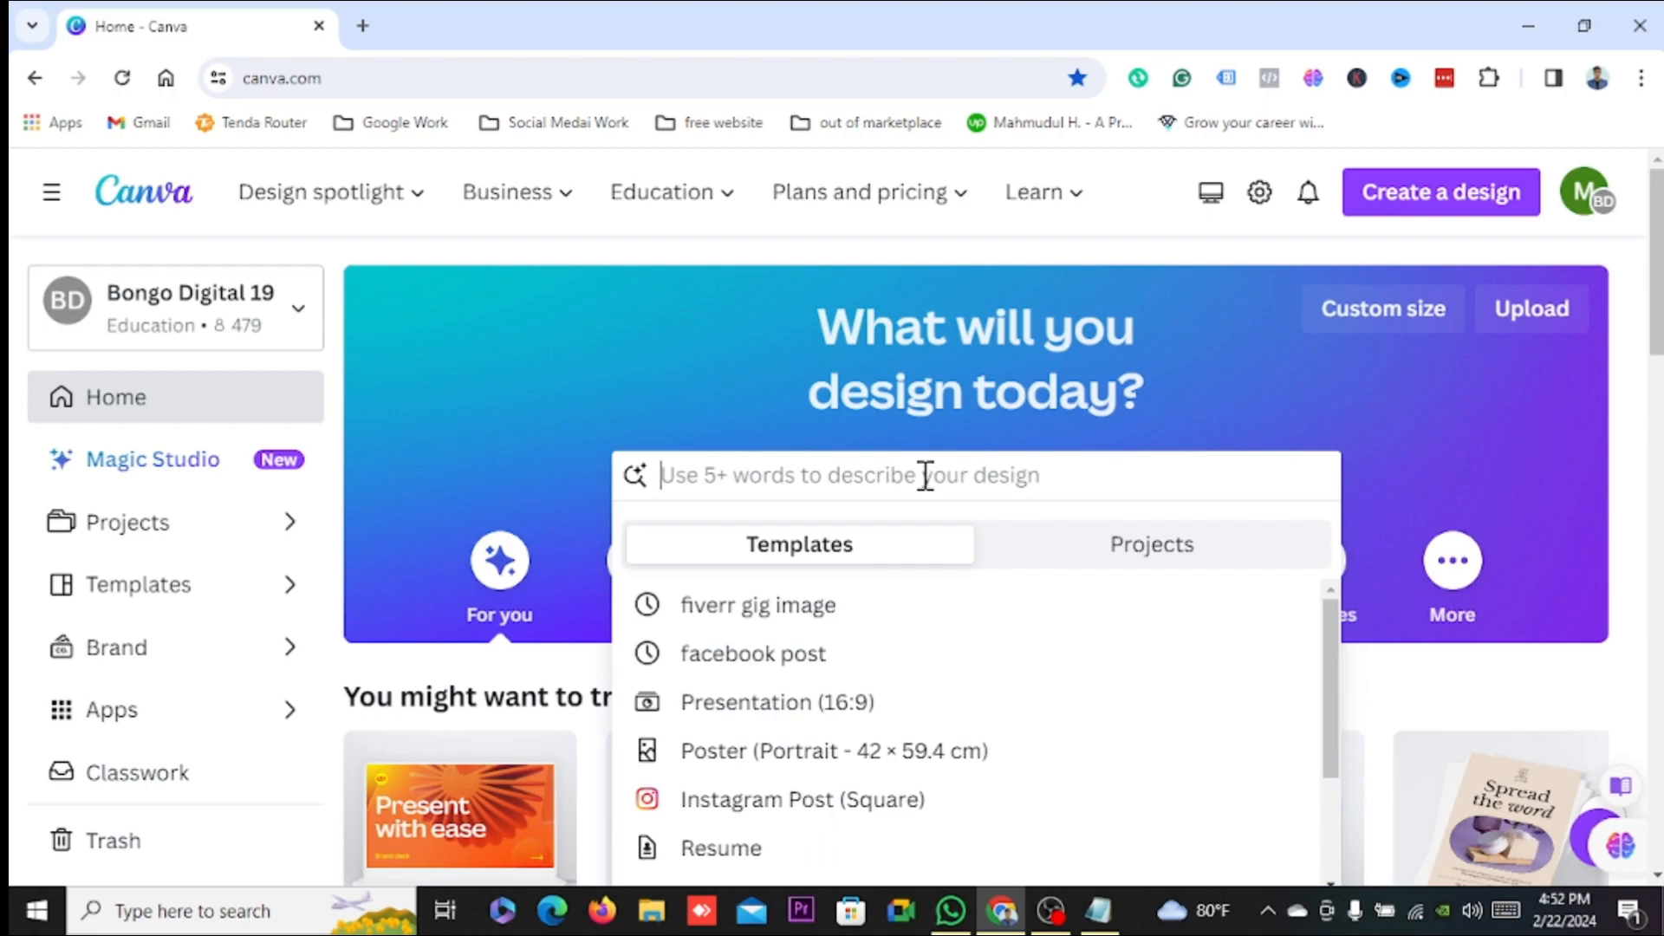
pyautogui.write('fiverr ')
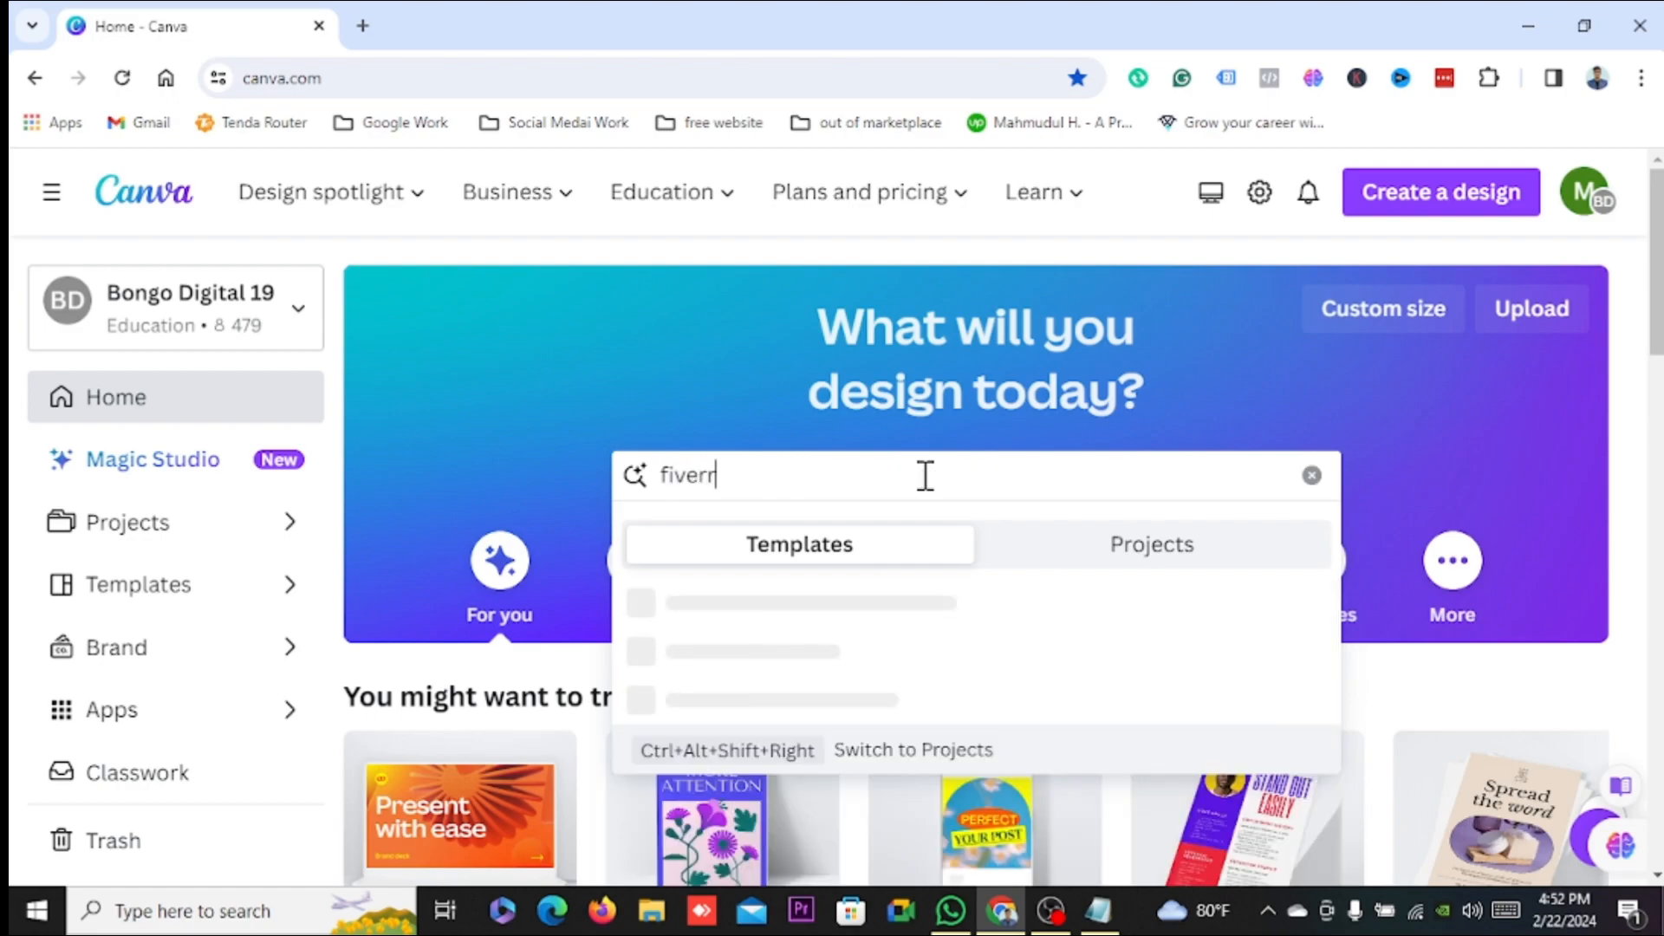
pyautogui.write('gig m')
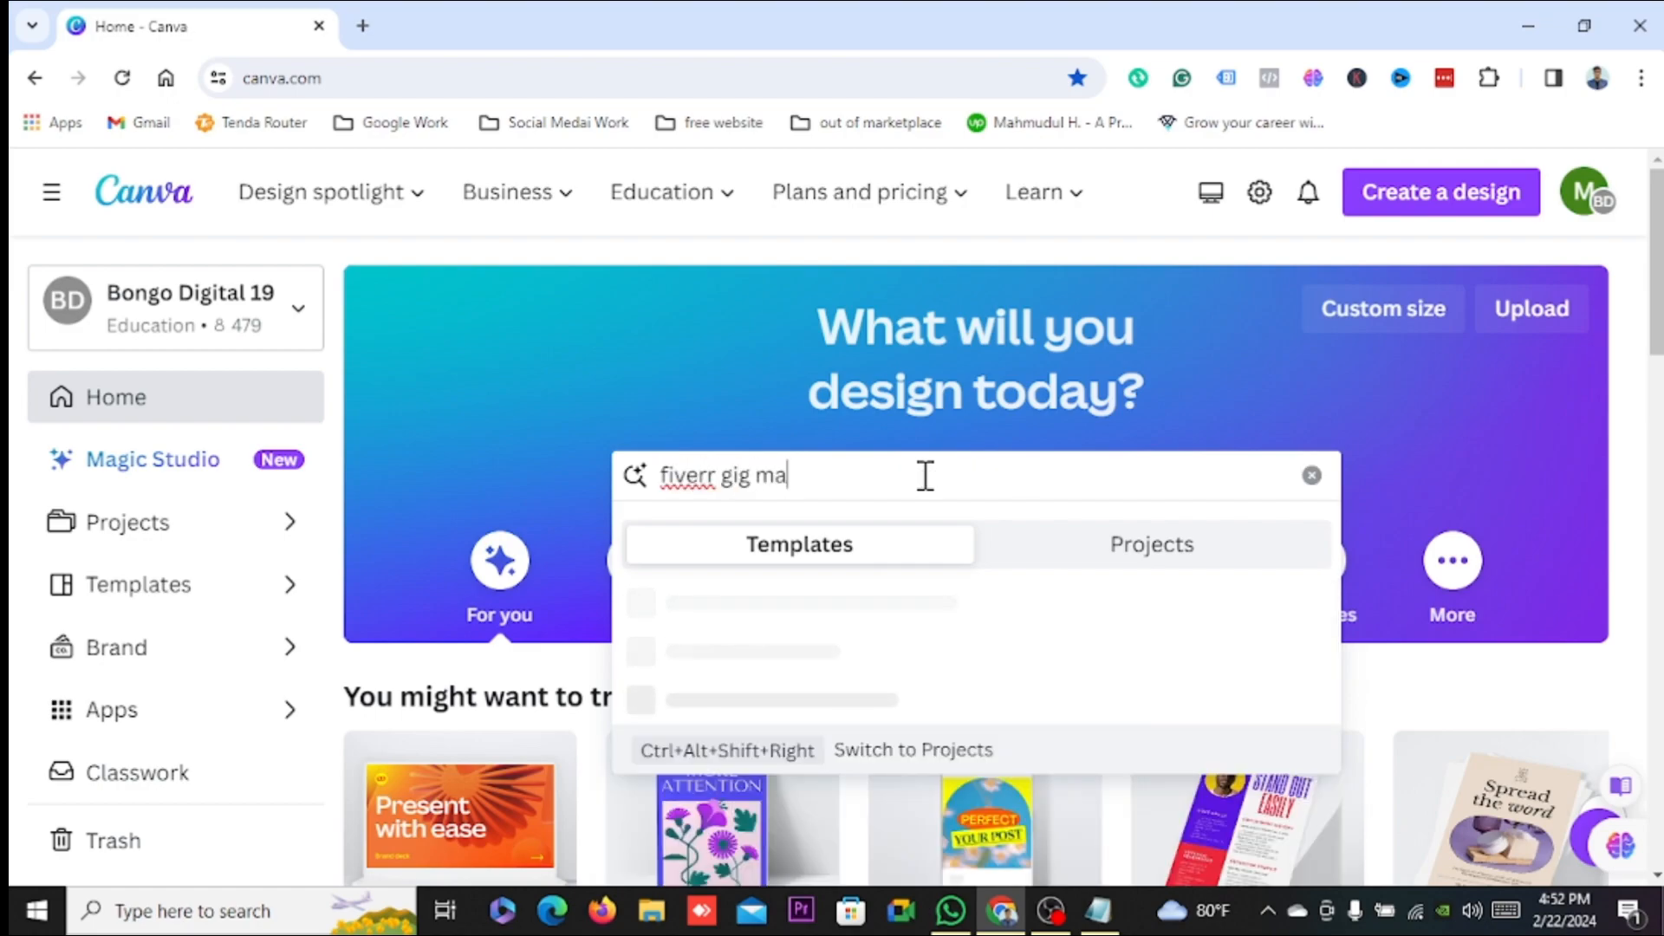
pyautogui.press('BackSpace')
pyautogui.write('image')
pyautogui.press('Return')
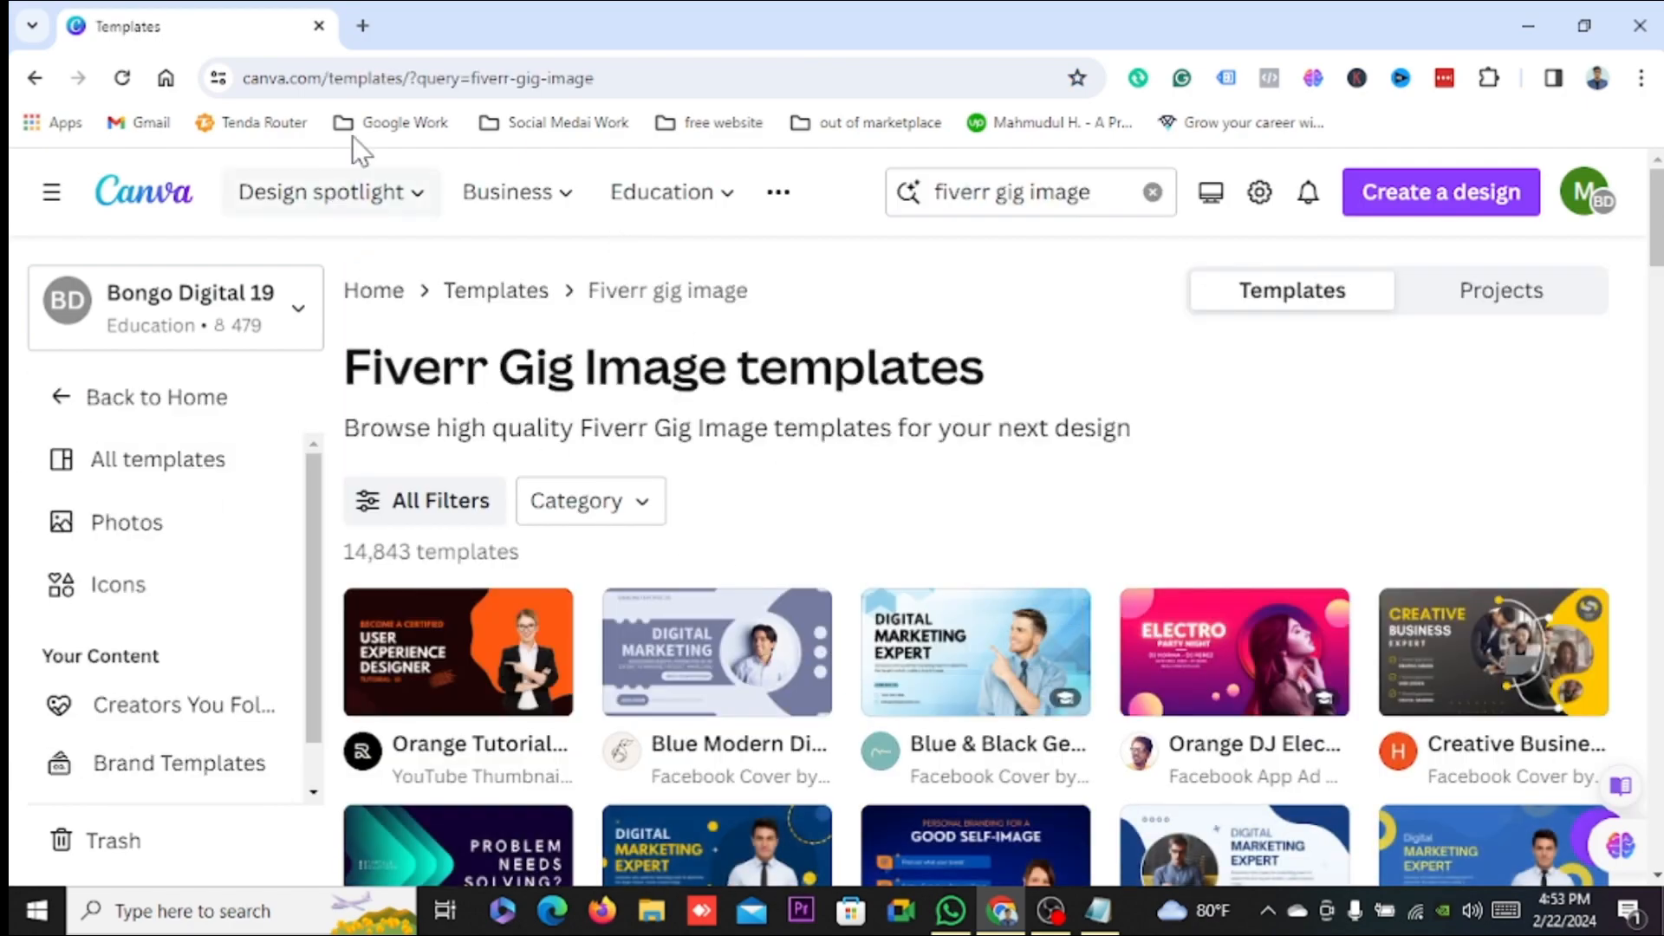
# Search Google for "fiverr gig image size" in a new browser tab.
pyautogui.click(362, 26)
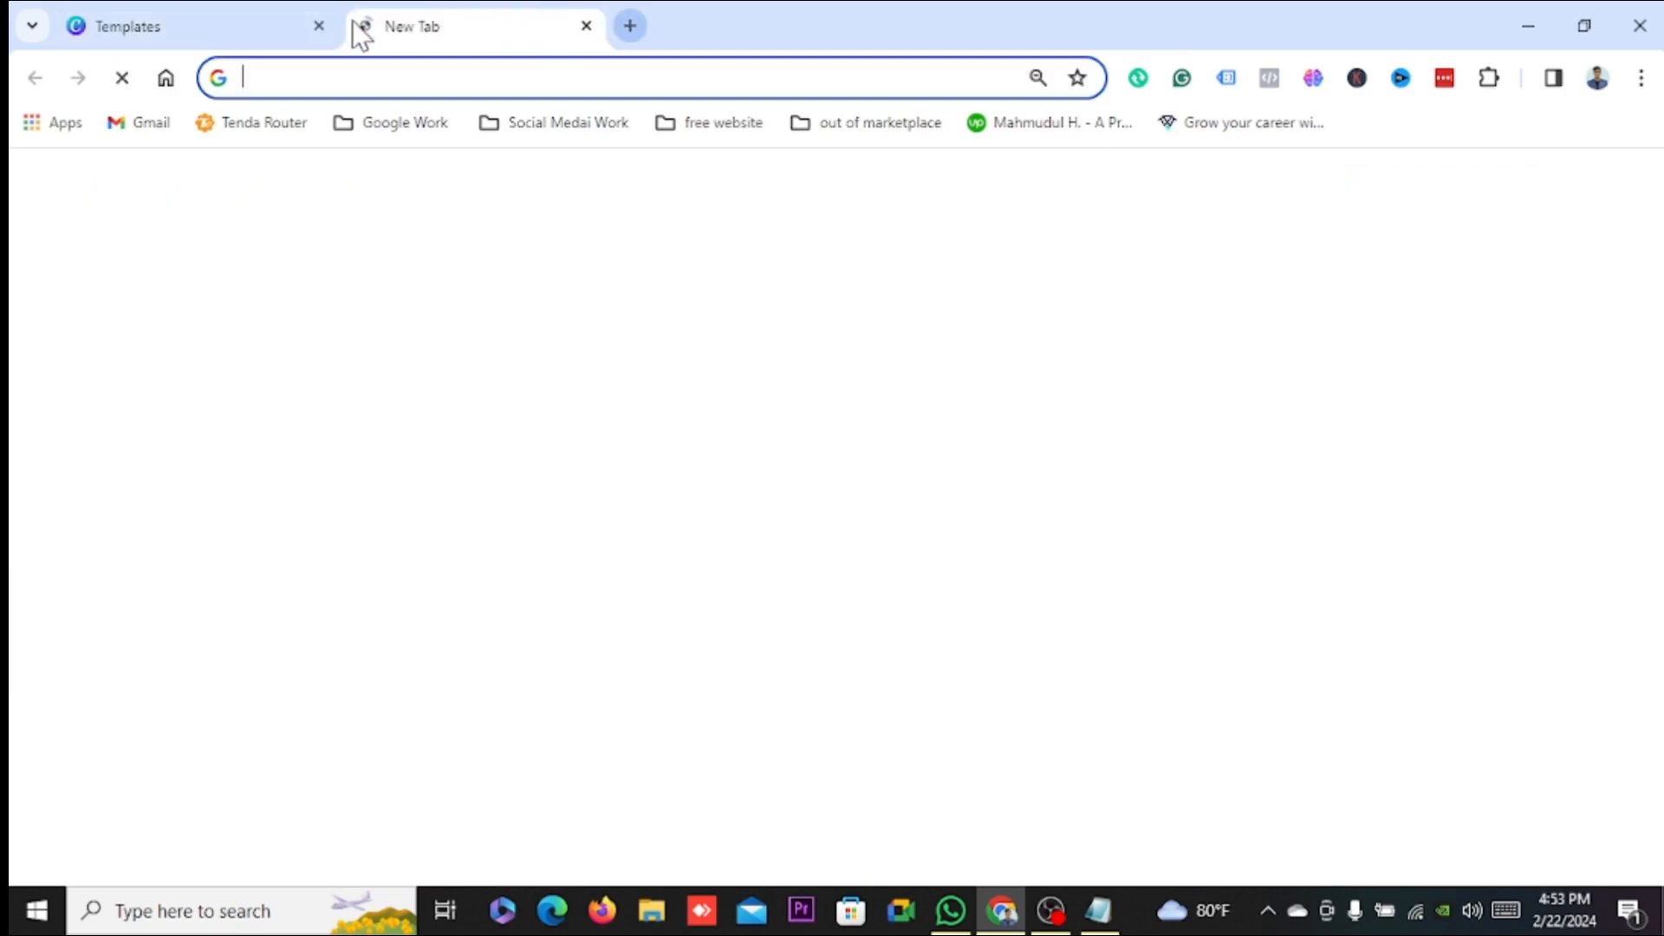
pyautogui.write('fa')
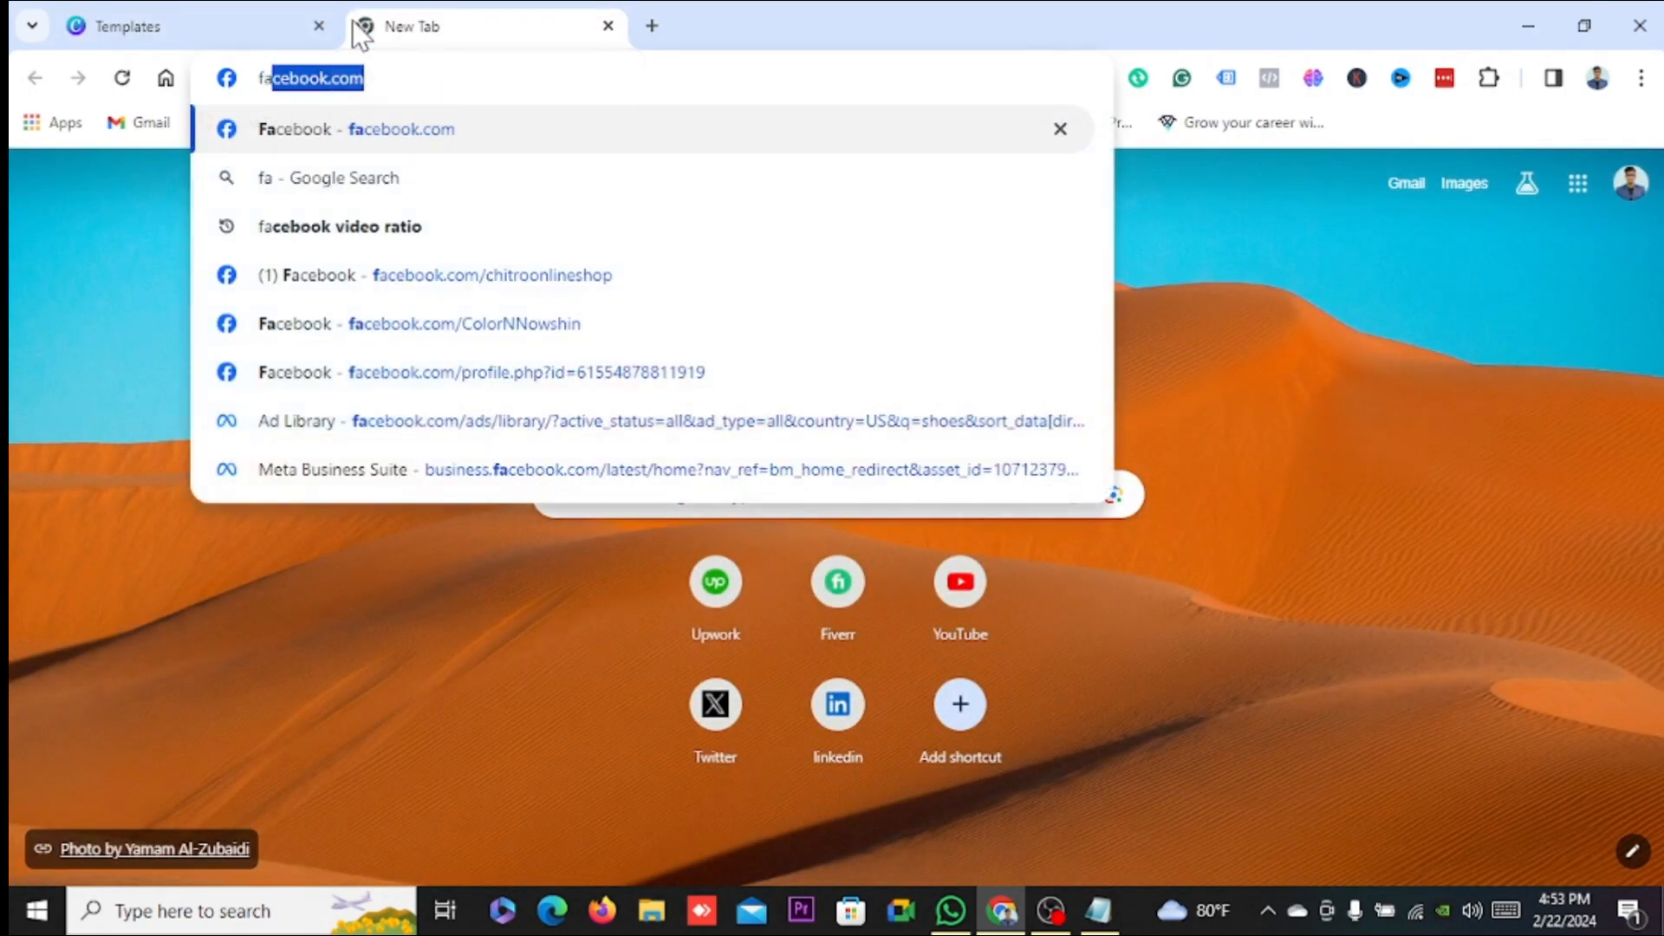
pyautogui.press('BackSpace')
pyautogui.press('BackSpace')
pyautogui.write('ive')
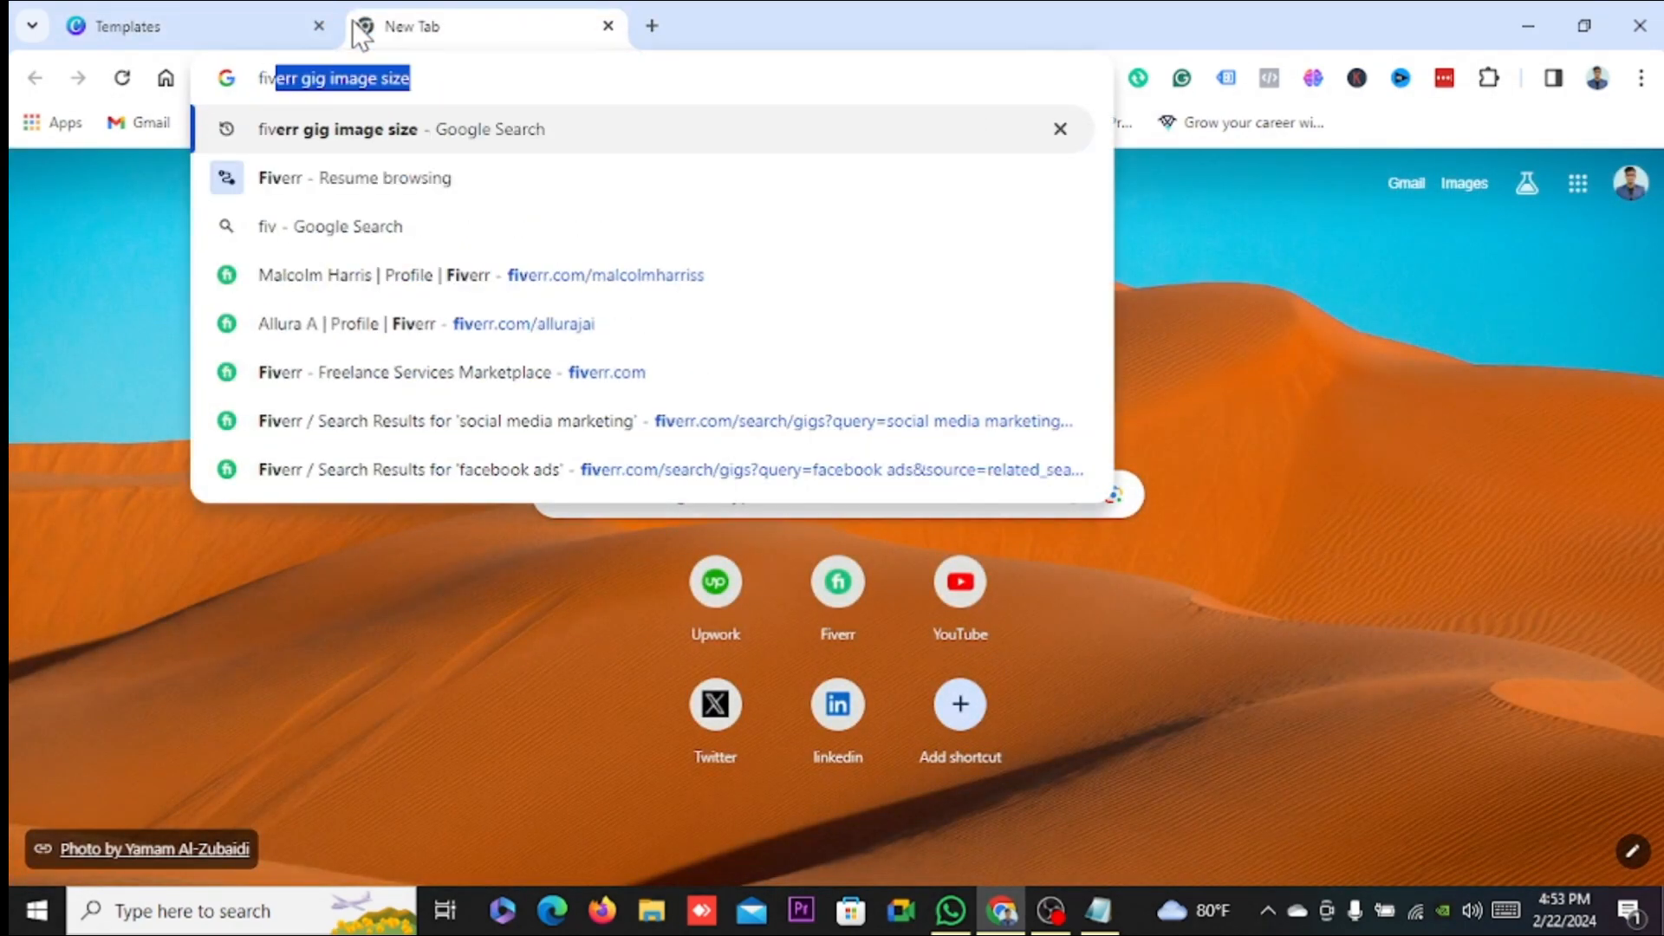
pyautogui.write('rr')
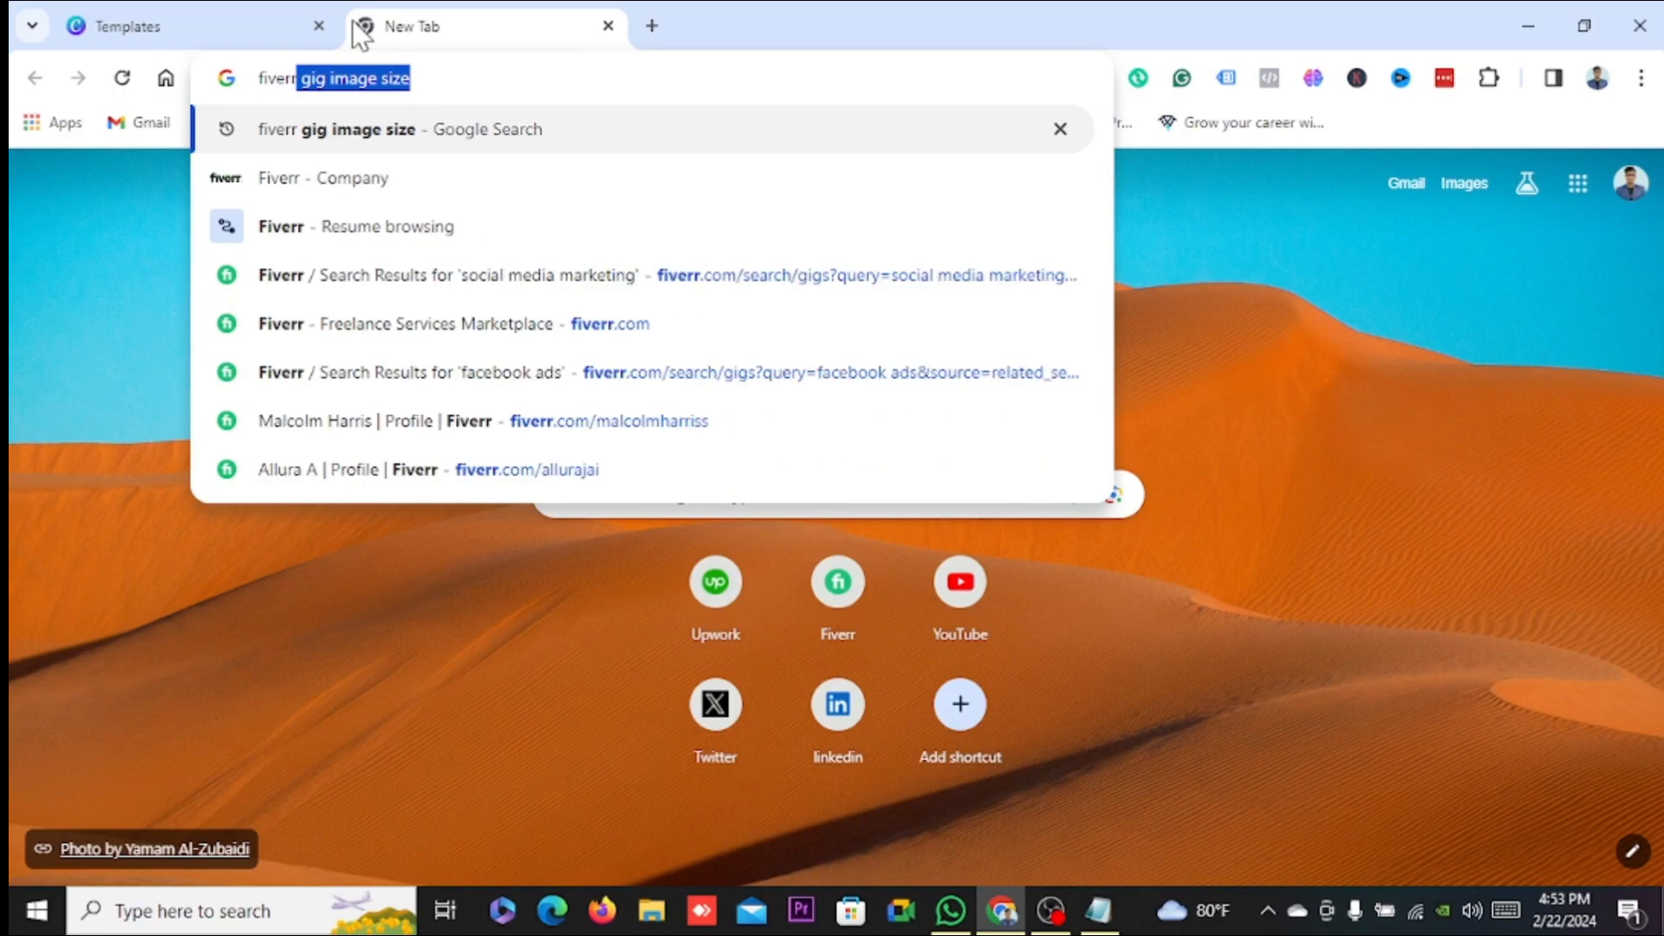
pyautogui.press('Return')
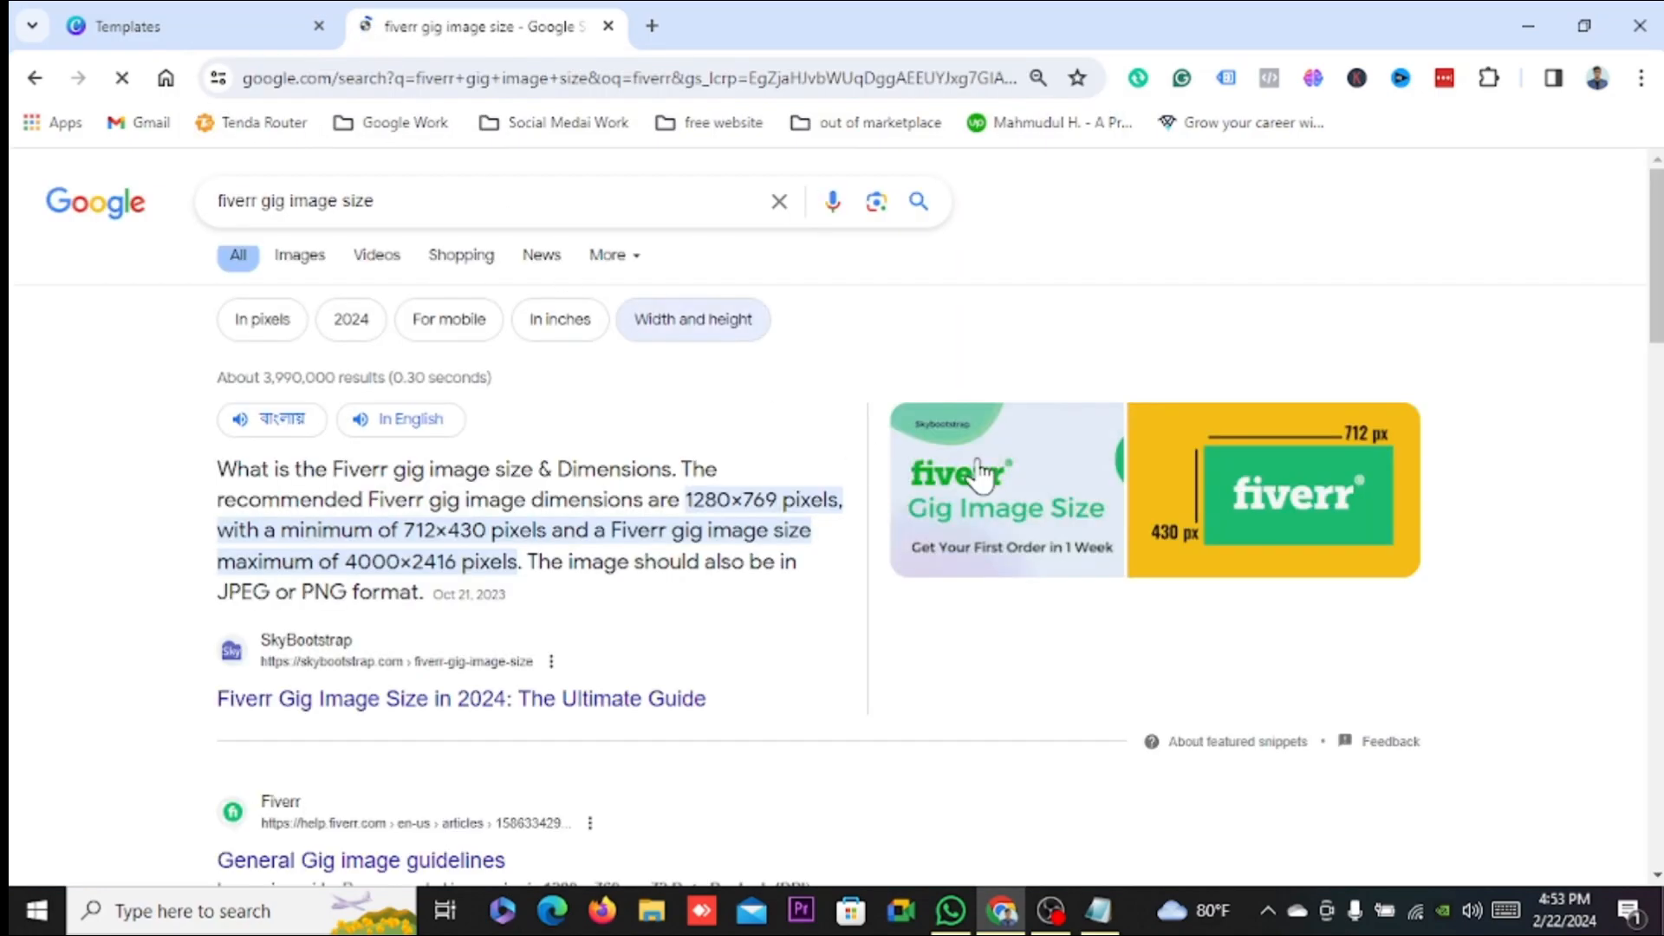
# Examine the recommended Fiverr gig image dimensions in the featured result, and close the search tab.
pyautogui.moveTo(684, 500); pyautogui.dragTo(779, 501)
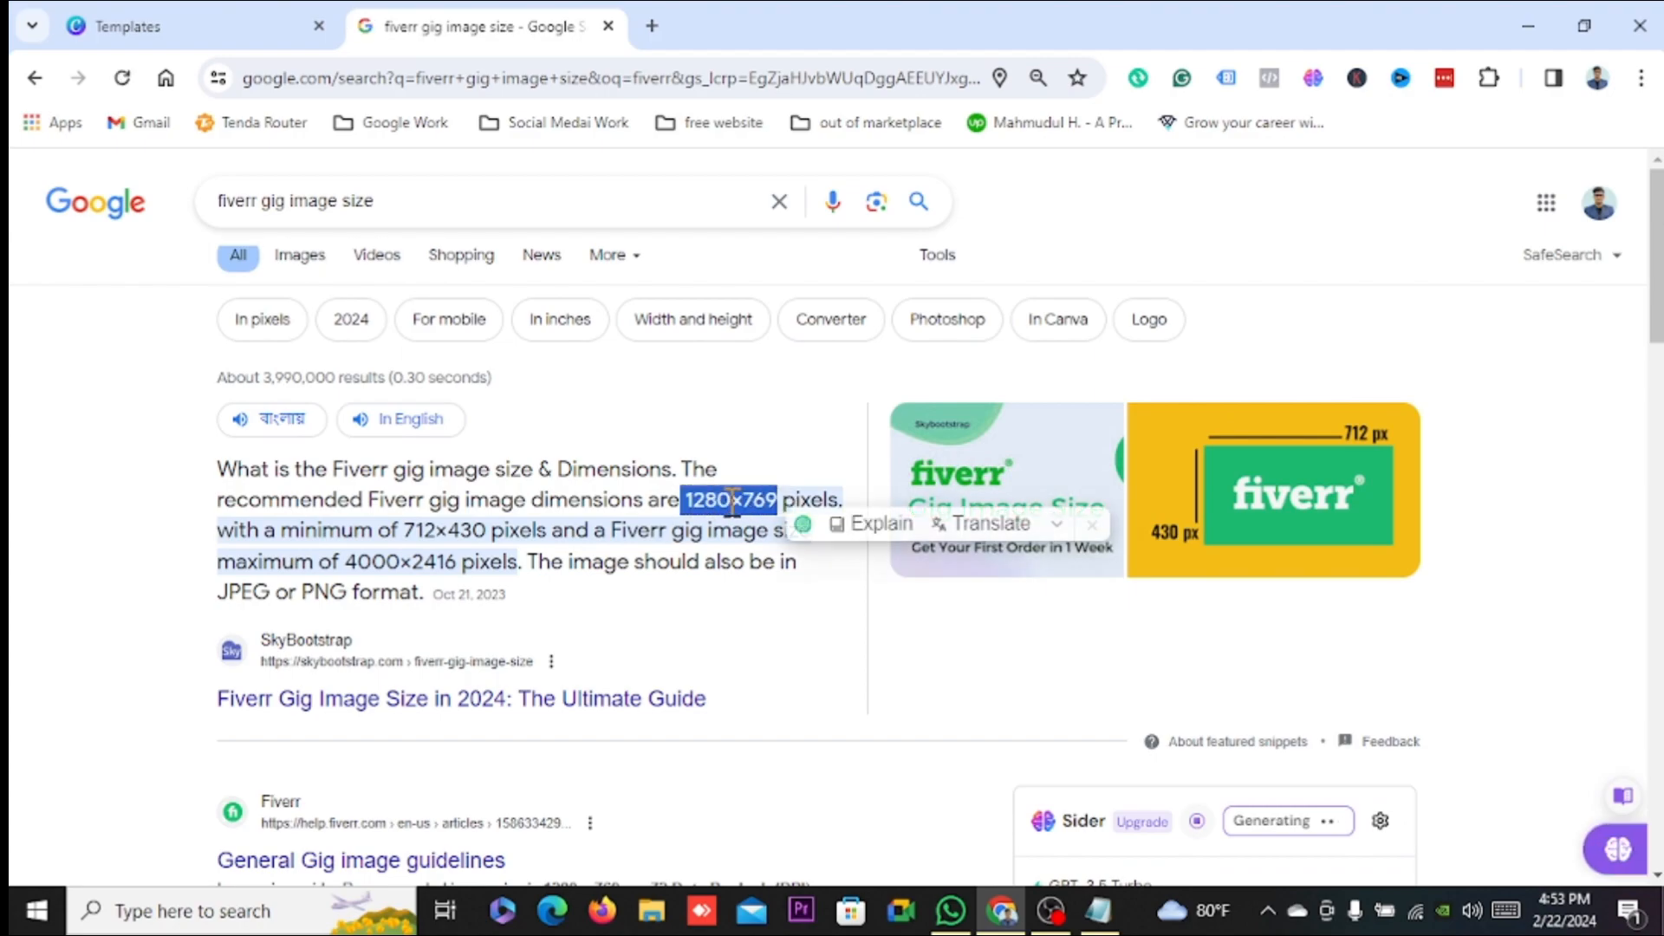
pyautogui.click(747, 500)
pyautogui.scroll(-3, 772, 453)
pyautogui.scroll(3, 763, 473)
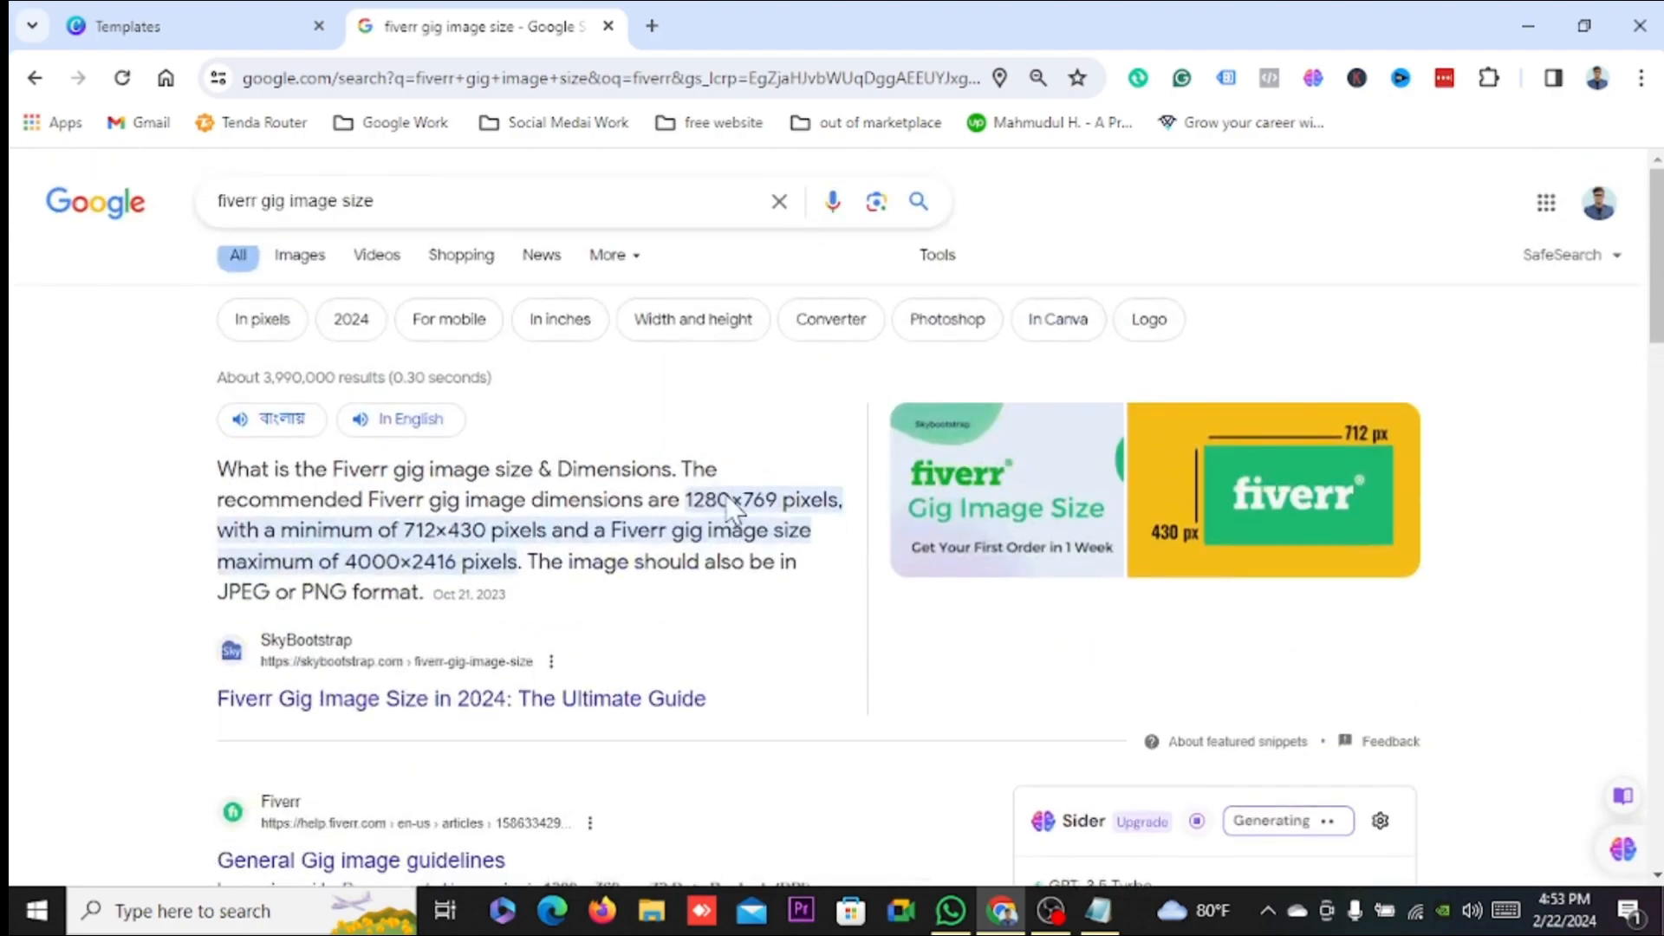
pyautogui.click(608, 26)
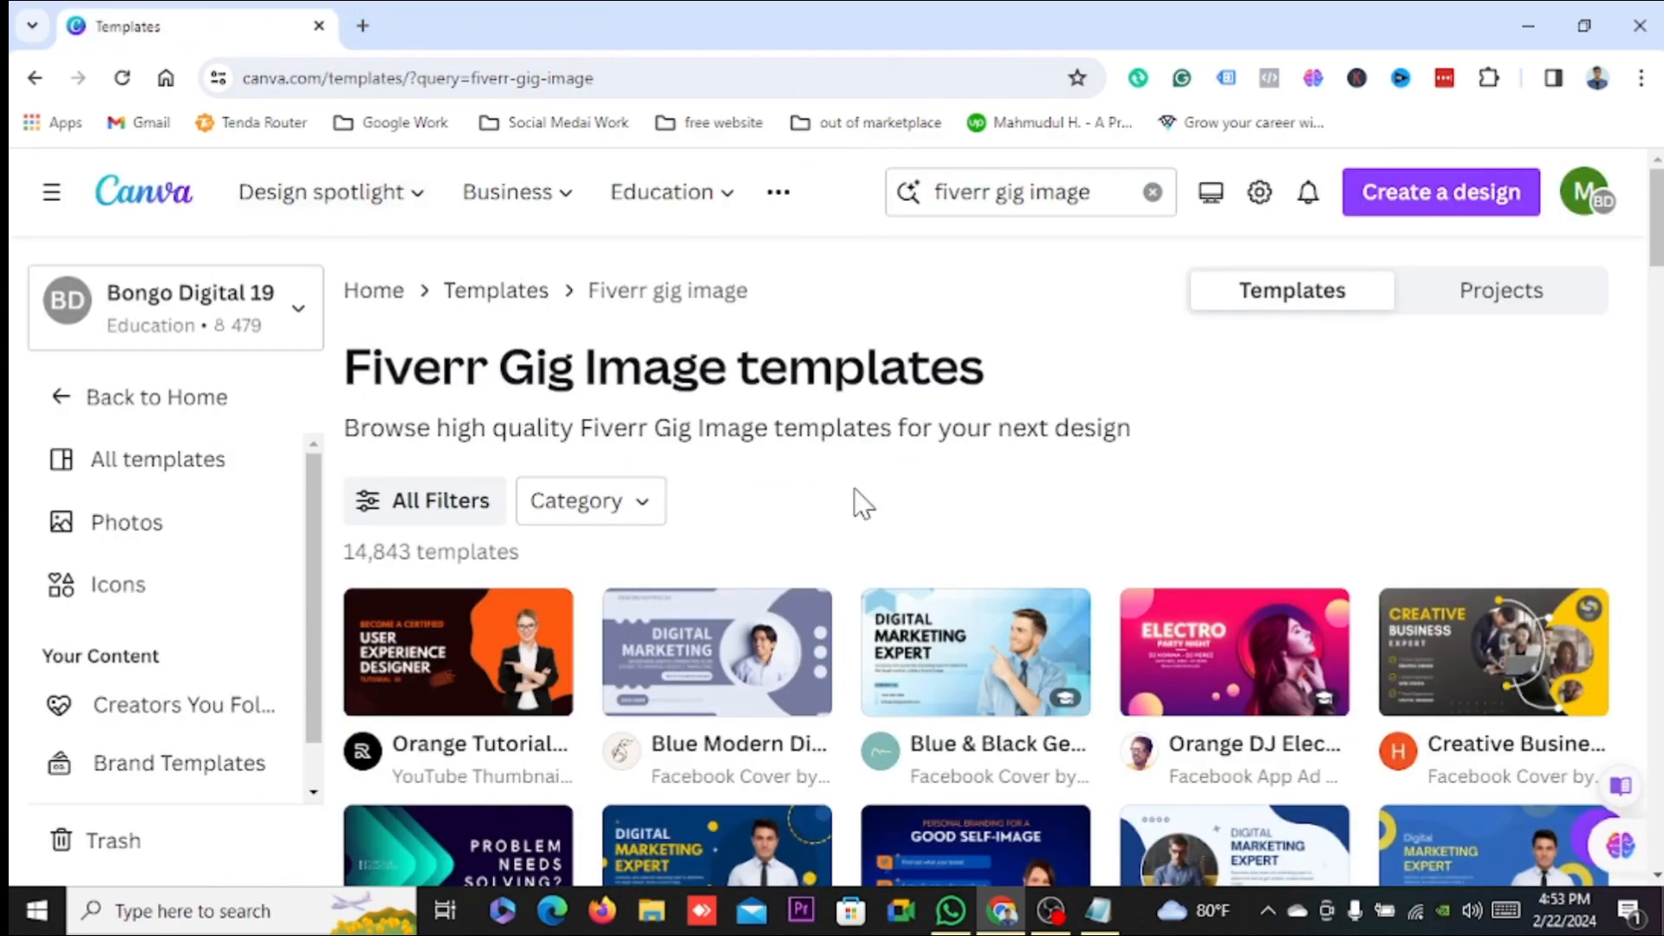
# Browse the Fiverr gig image template results for a layout that suits a marketing gig.
pyautogui.scroll(-1, 1104, 480)
pyautogui.scroll(-5, 1104, 480)
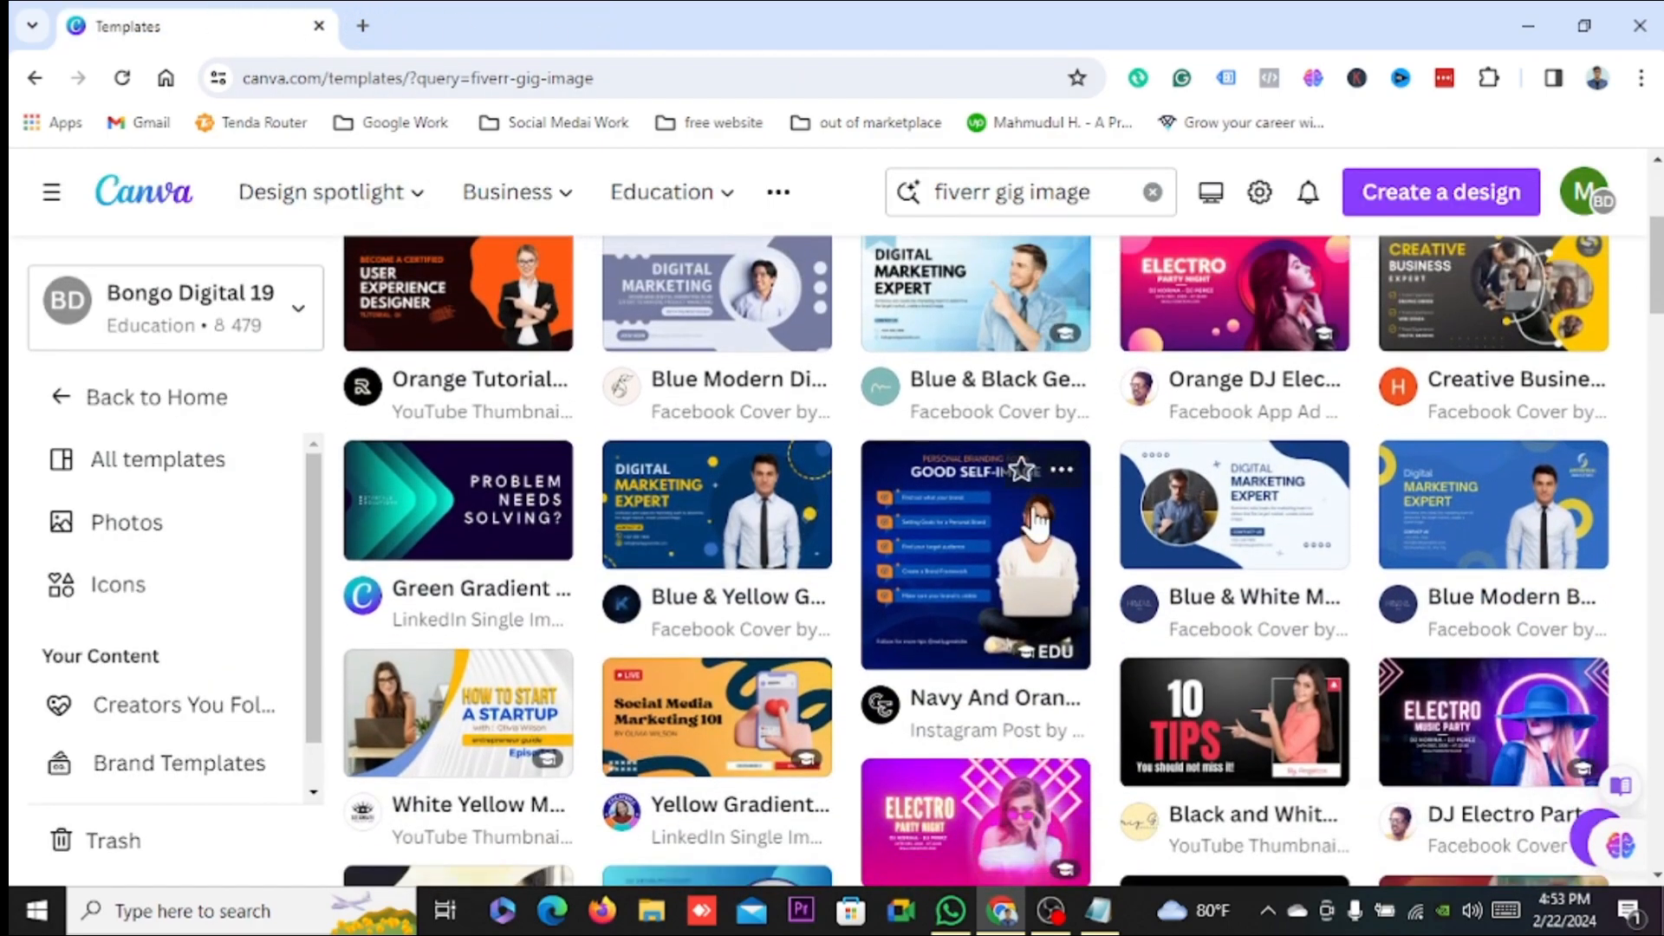
pyautogui.scroll(-1, 888, 524)
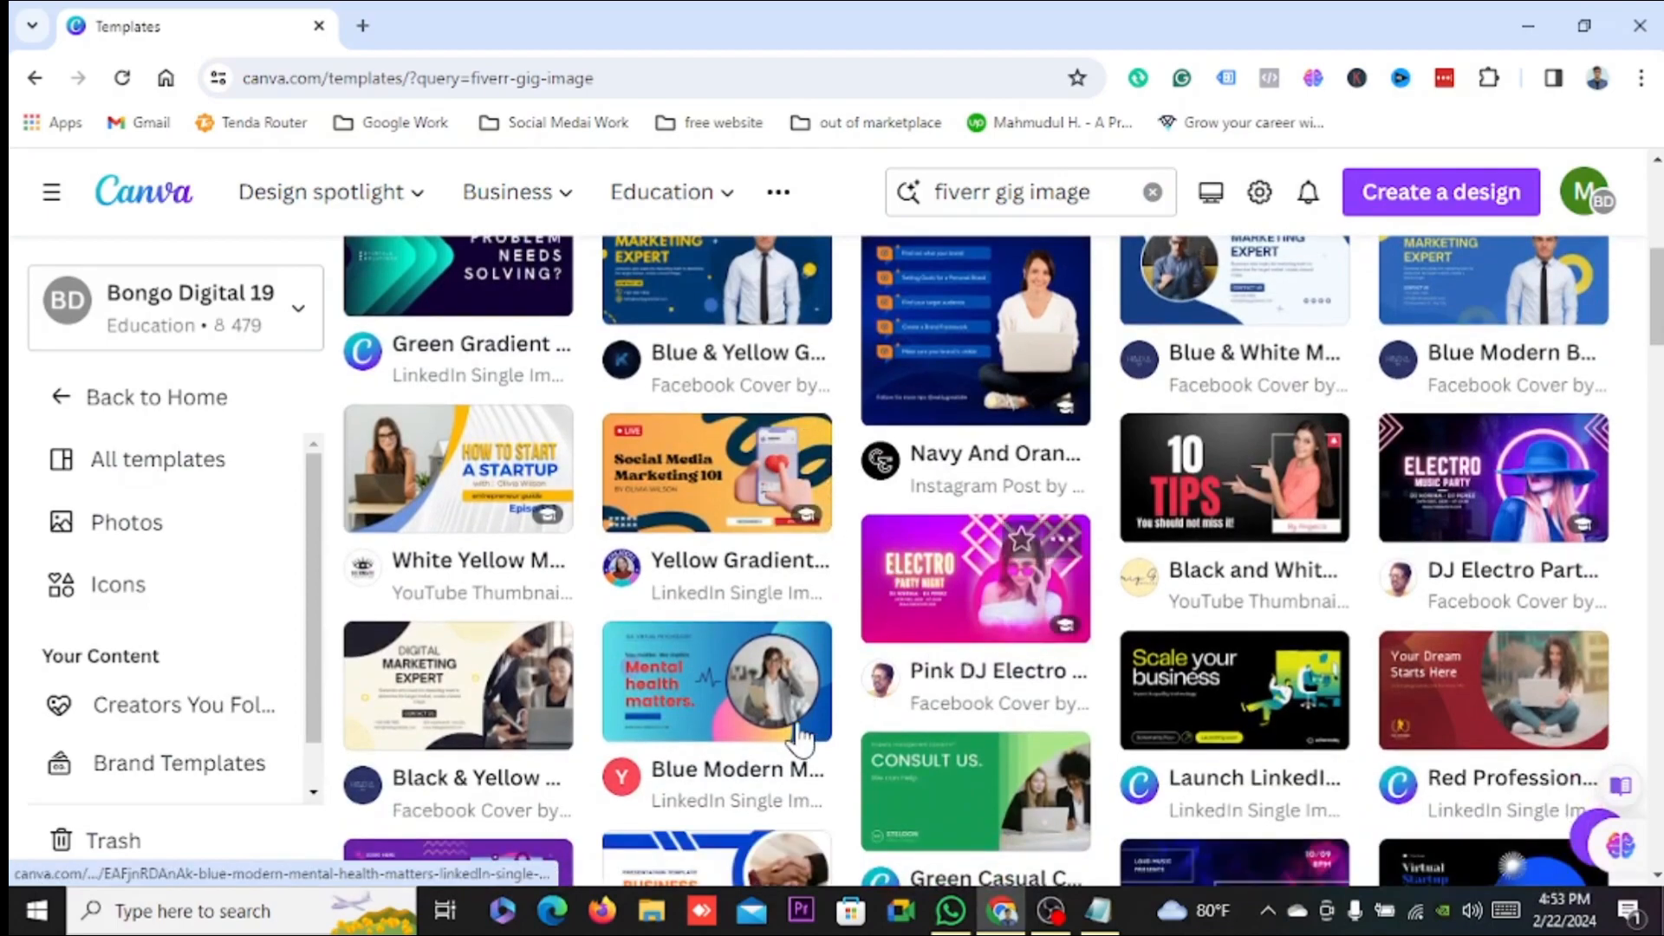
pyautogui.scroll(-2, 797, 750)
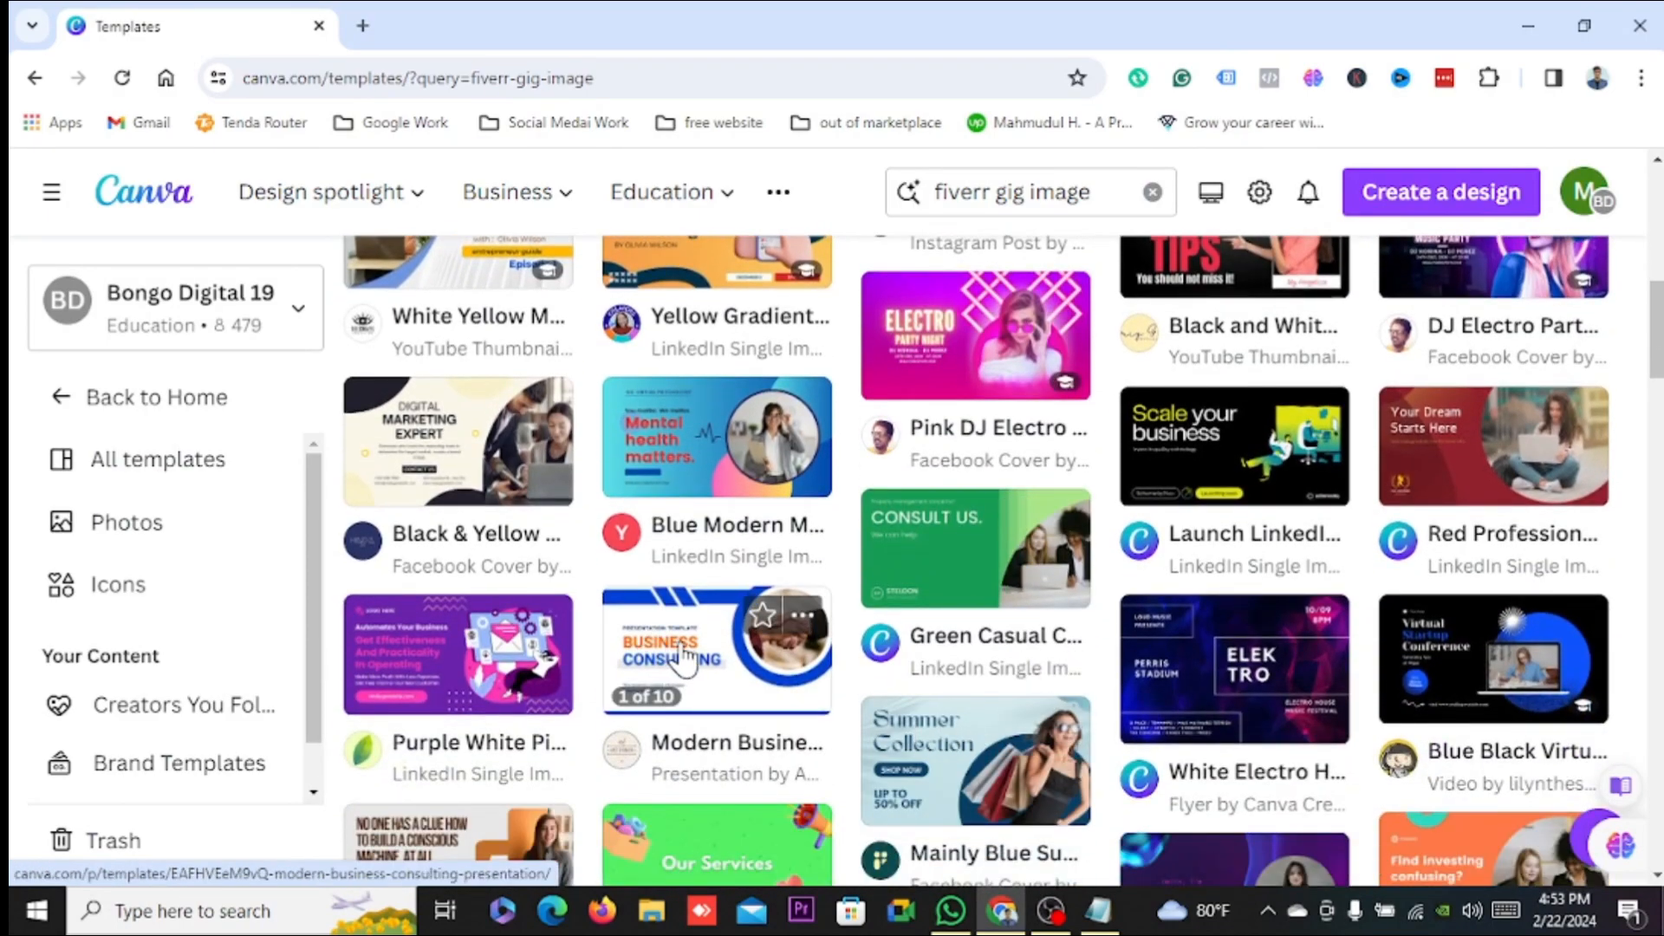
pyautogui.scroll(-2, 1185, 437)
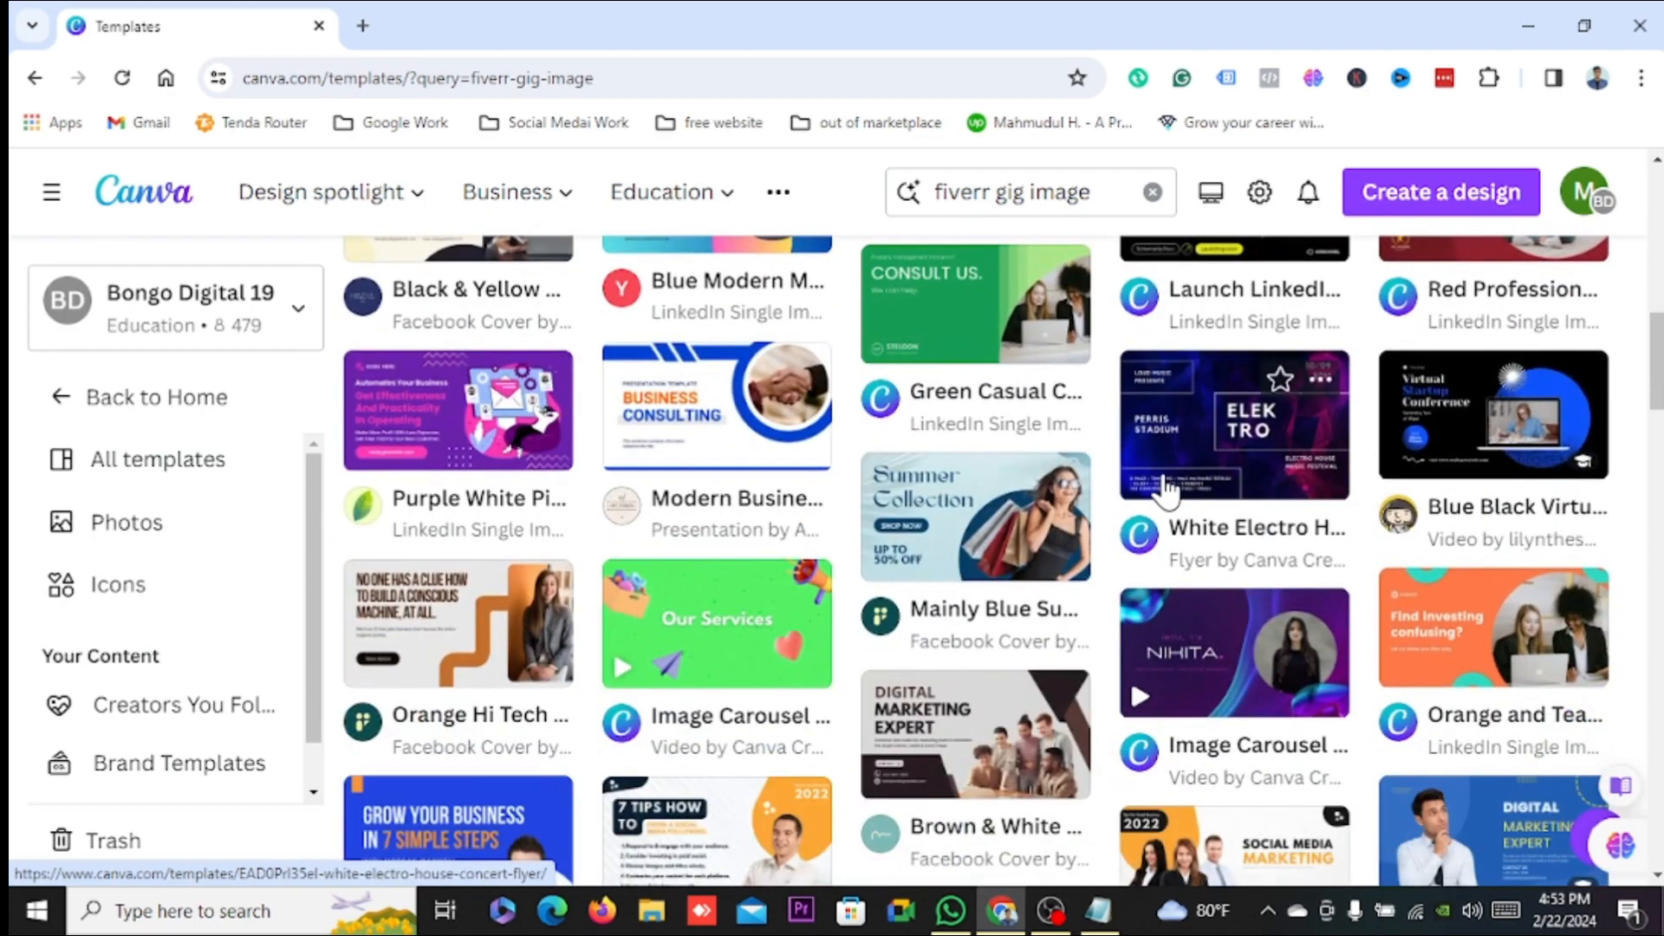
pyautogui.scroll(-2, 1187, 492)
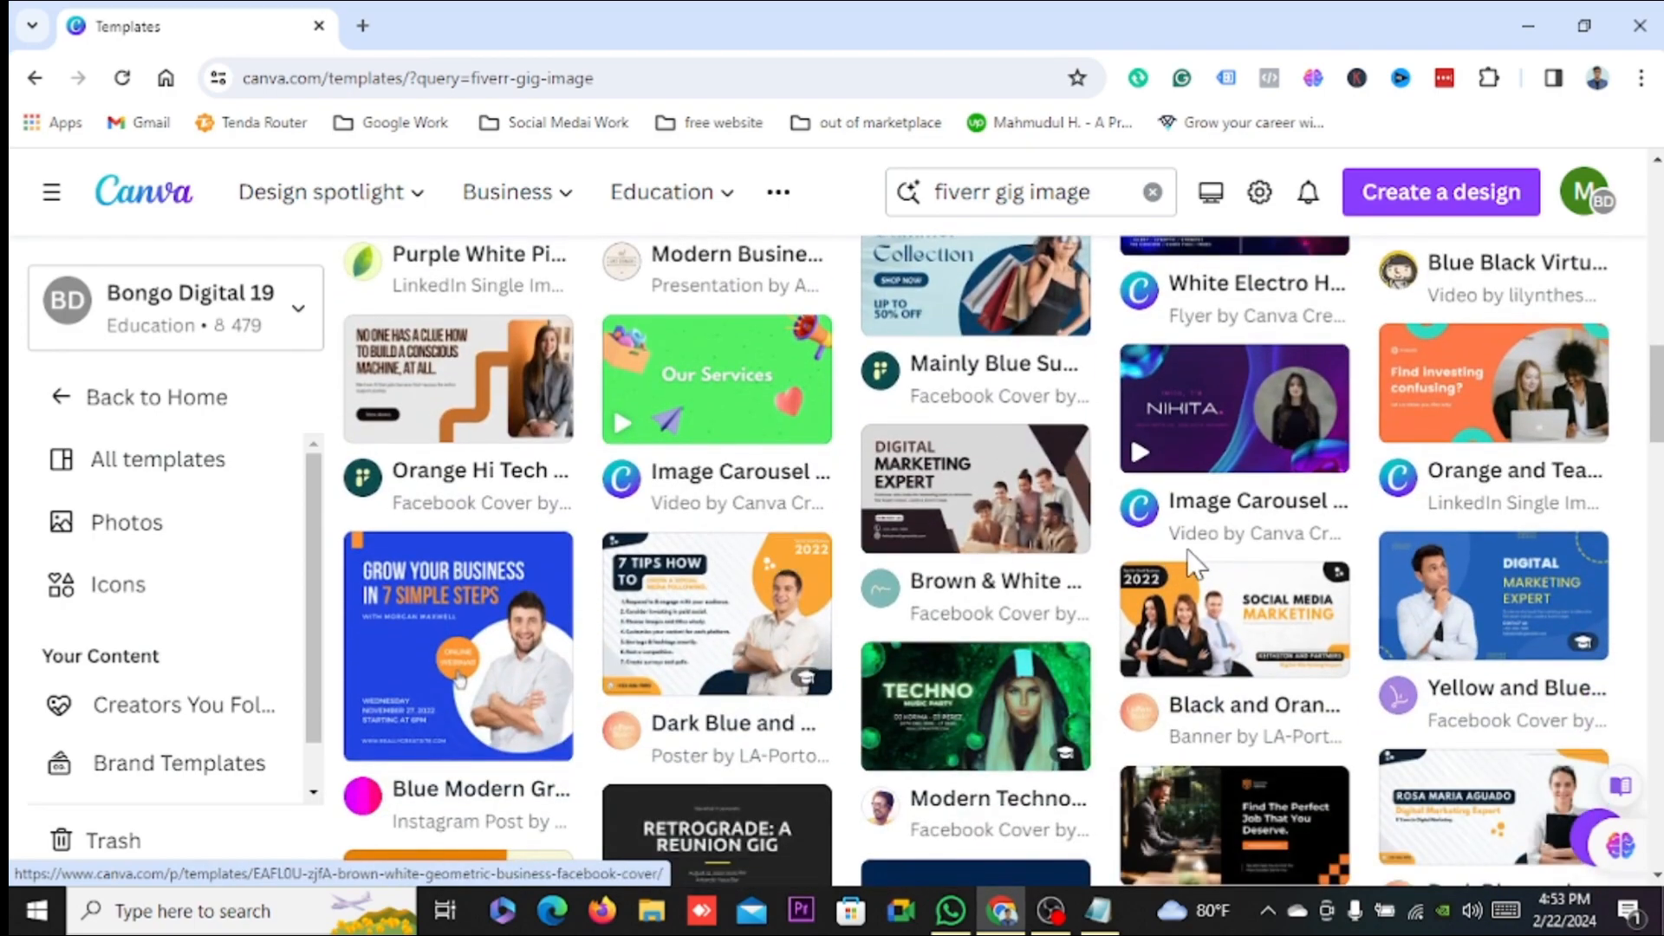
pyautogui.scroll(-5, 1196, 563)
pyautogui.scroll(-4, 861, 592)
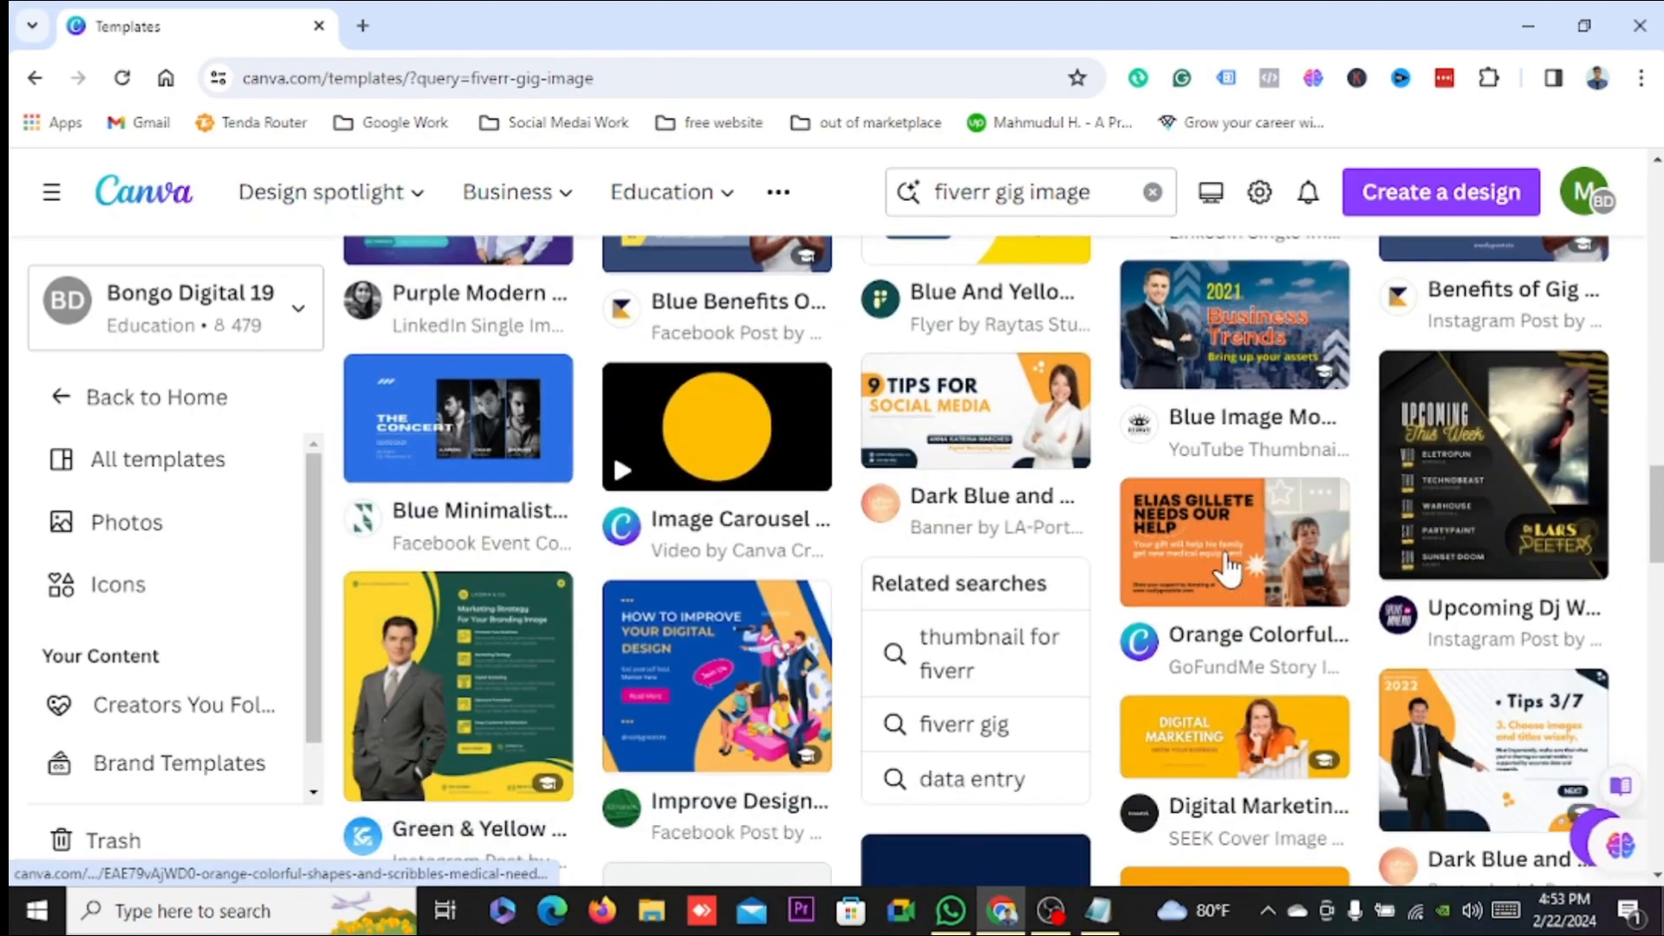
pyautogui.scroll(-3, 1229, 568)
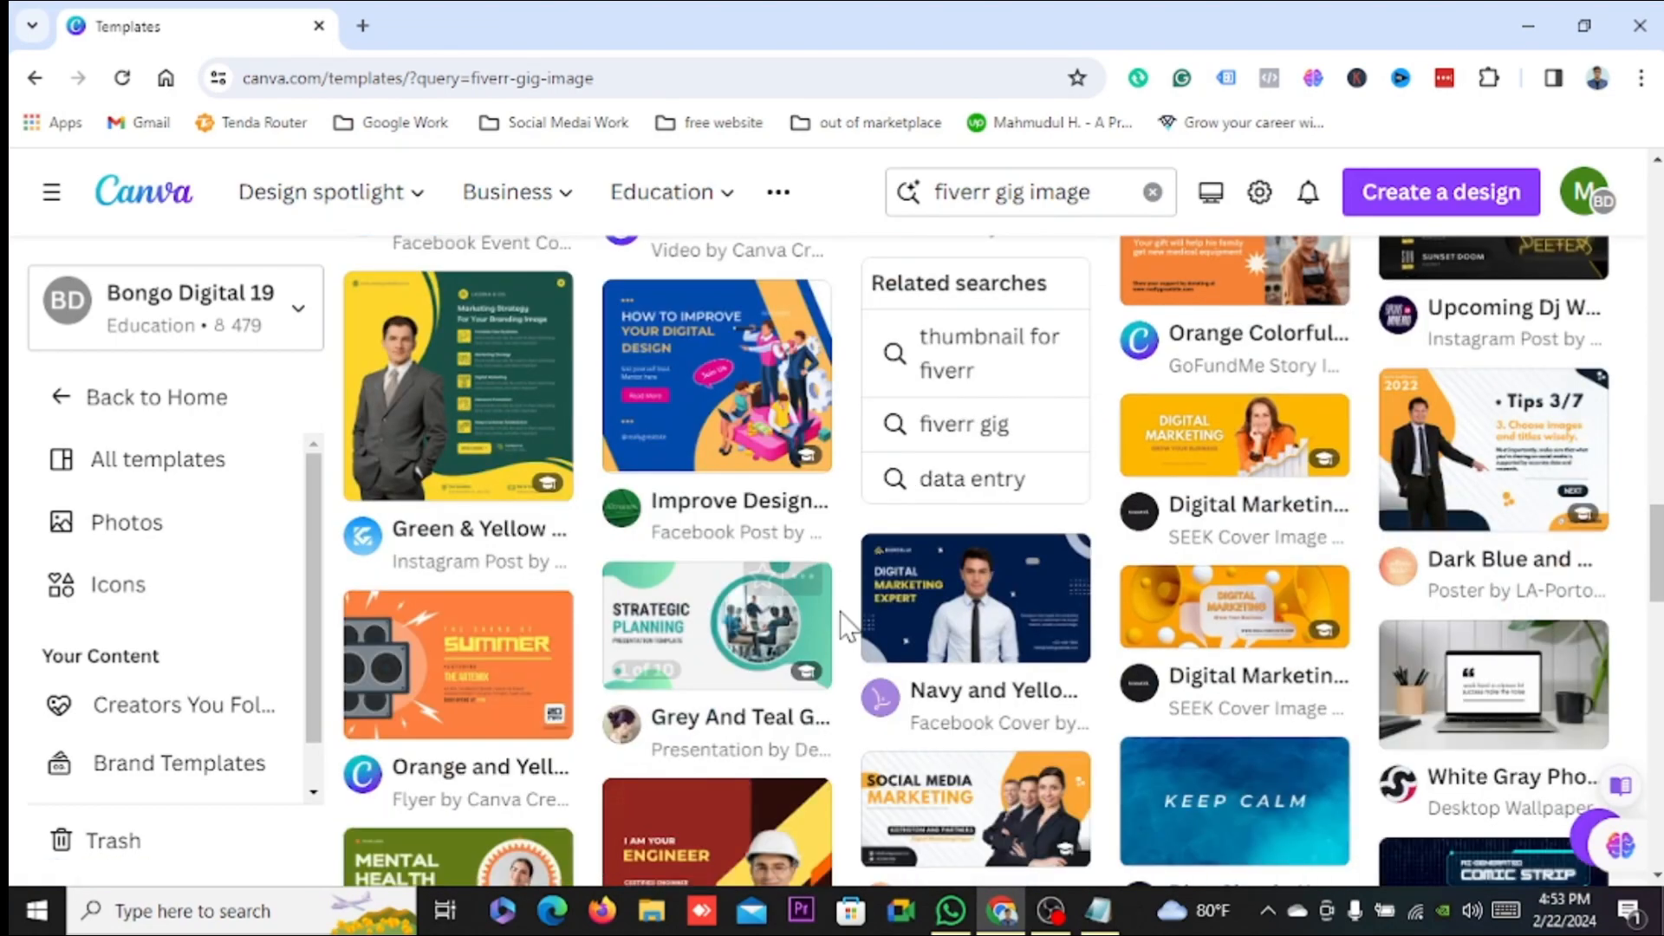
pyautogui.scroll(-6, 840, 611)
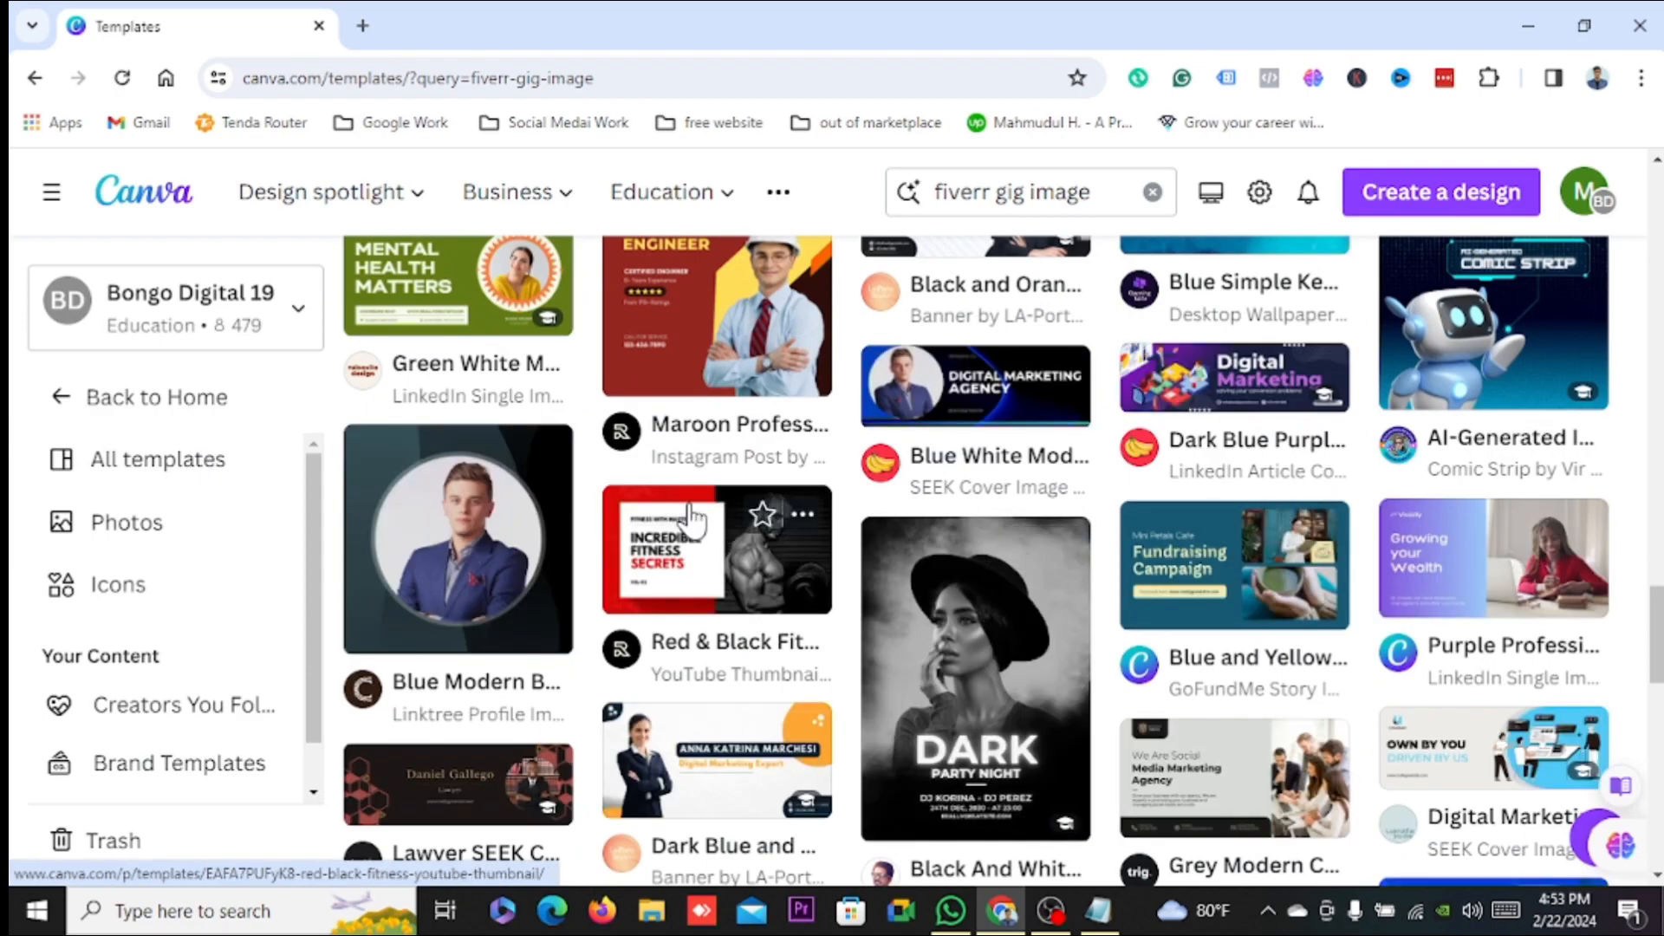
pyautogui.scroll(12, 694, 520)
pyautogui.scroll(7, 823, 530)
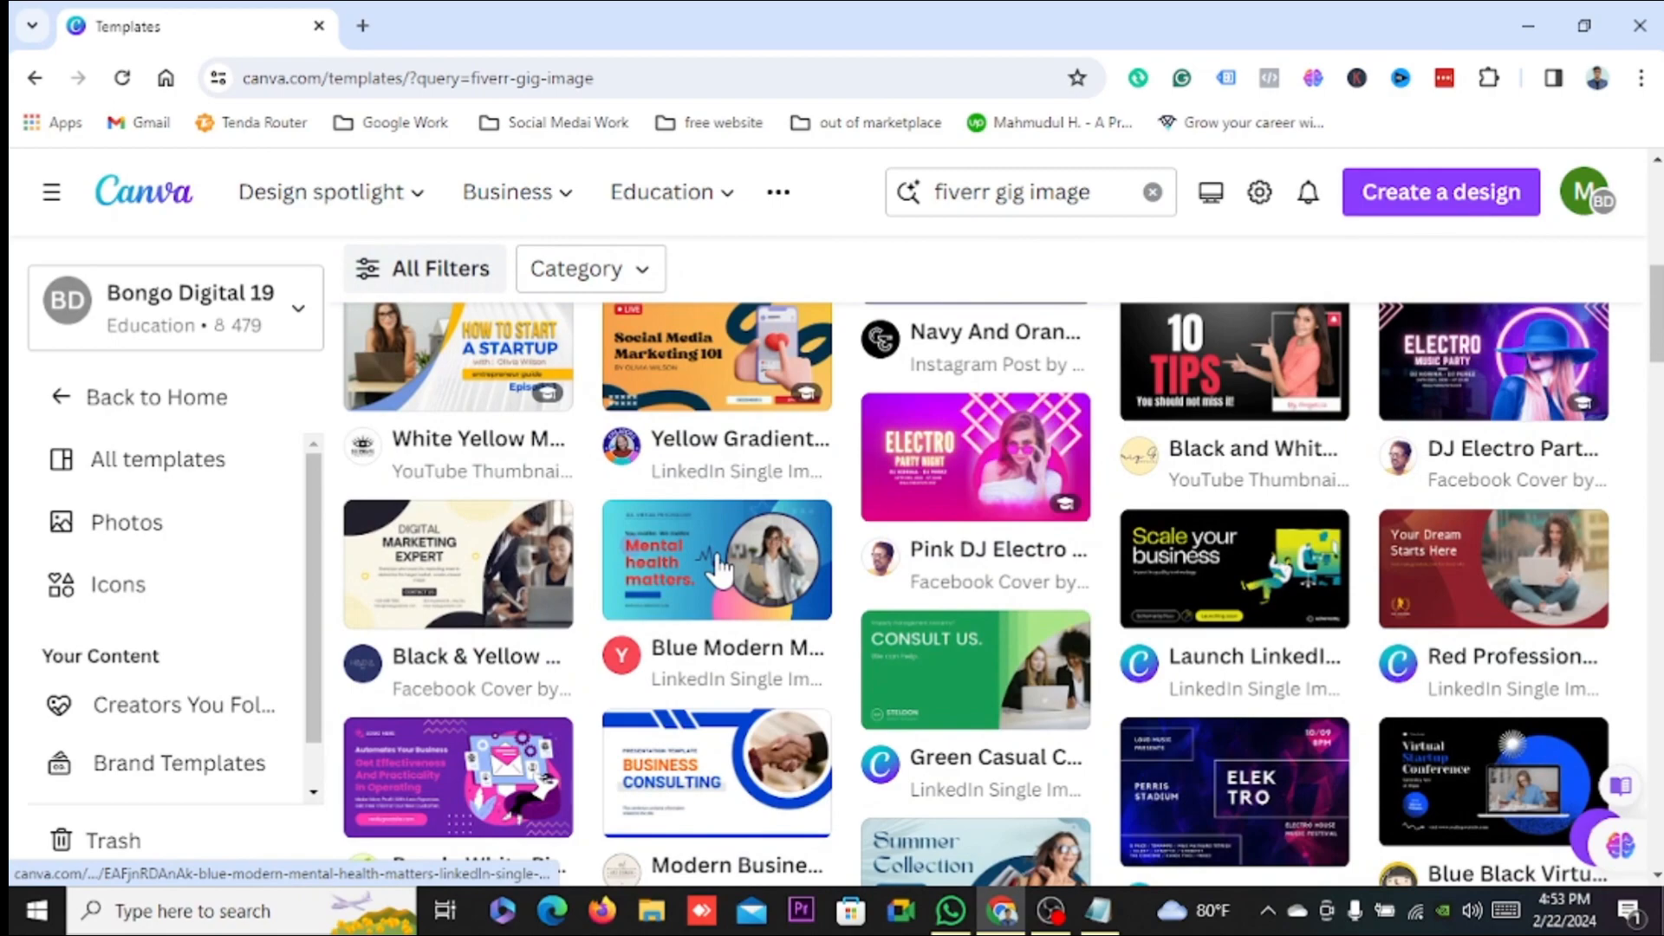
# Open the Blue Modern Mental health matters LinkedIn Single Image Ad template and start customizing it.
pyautogui.click(716, 561)
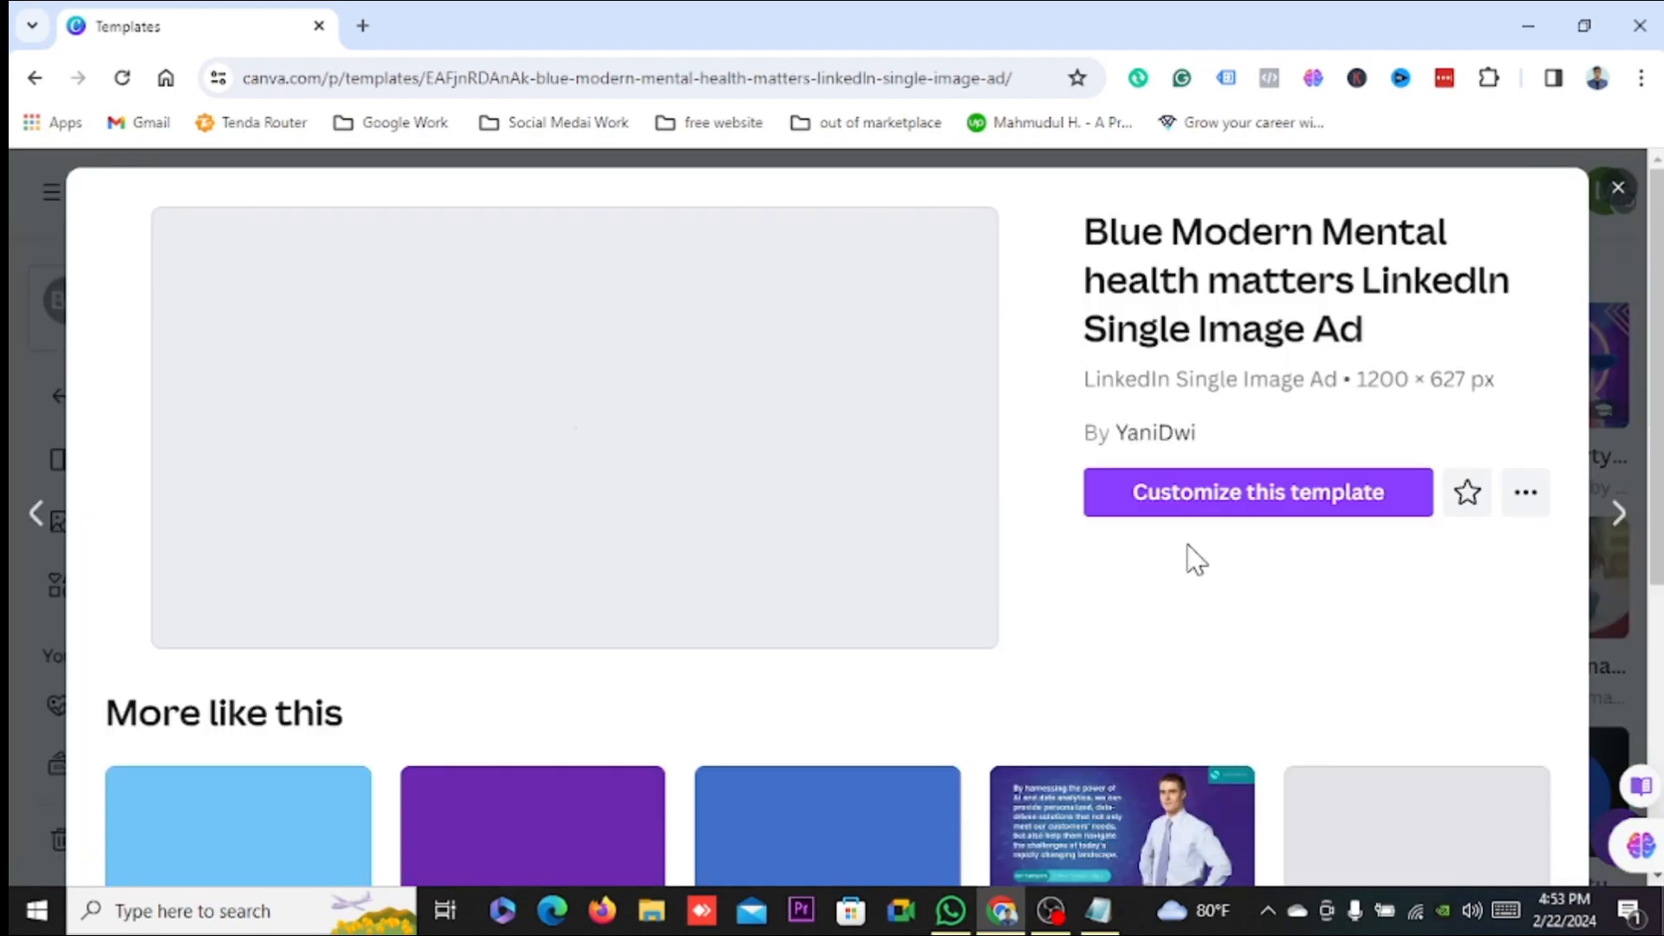
pyautogui.click(1200, 498)
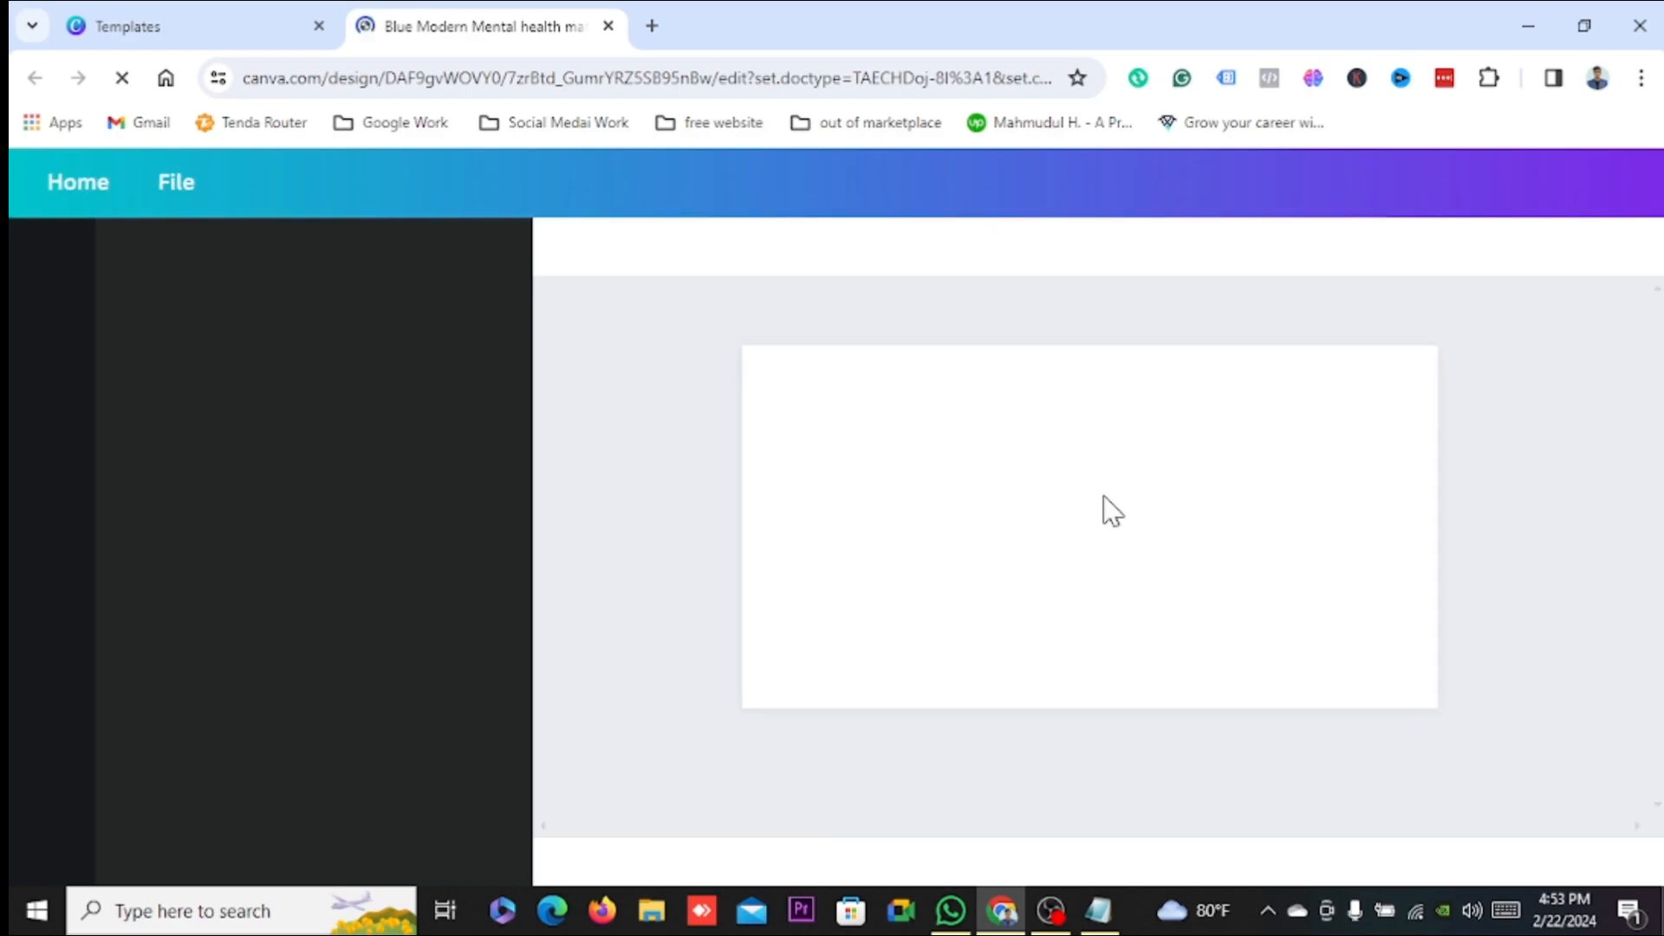
# Review the prepared gig image text in the Notepad document, and return to the browser.
pyautogui.click(1101, 912)
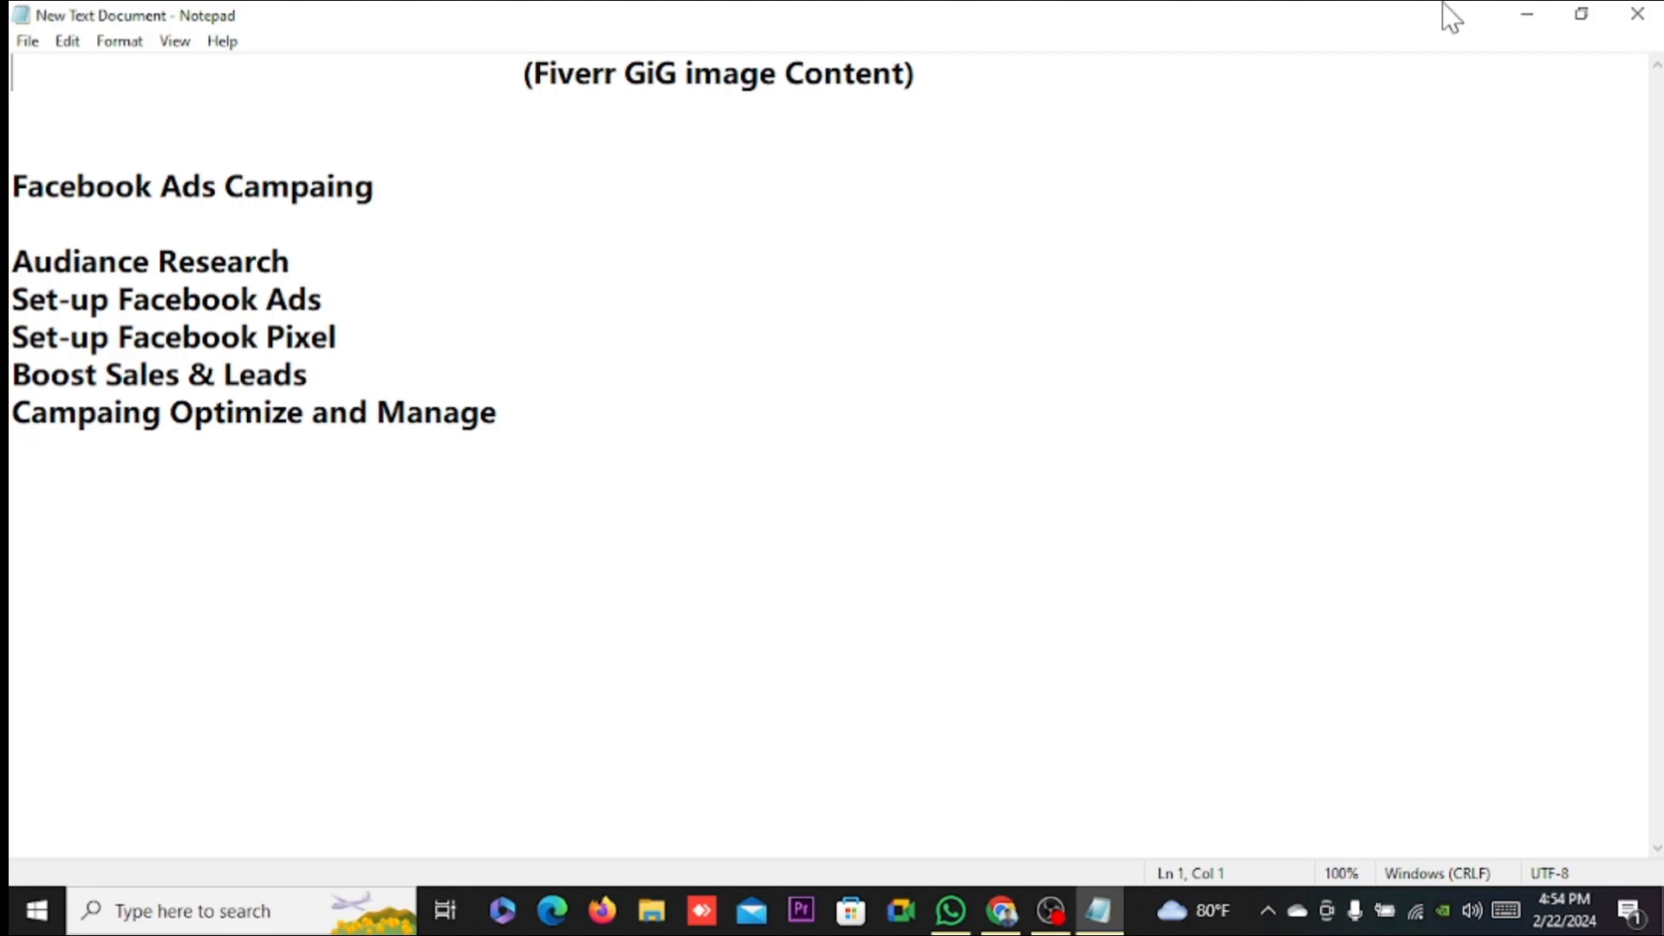
pyautogui.click(1514, 14)
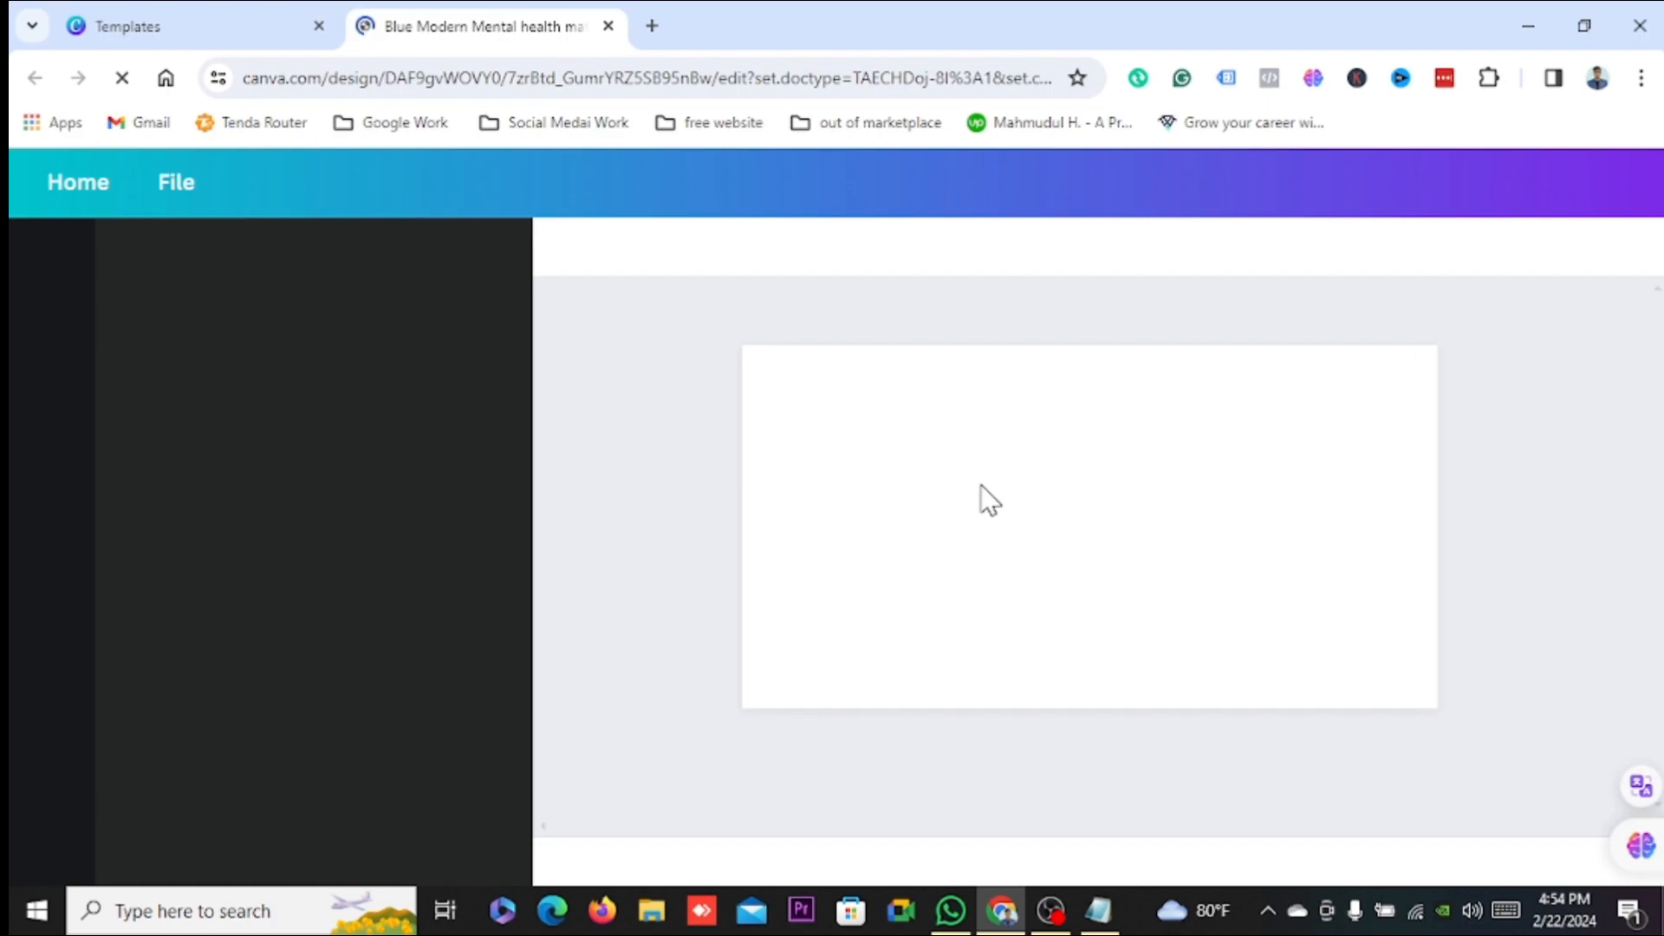
# Reload the stalled editor, create the design again from the Blue Modern Mental health matters template, and close the old design's tab.
pyautogui.click(121, 87)
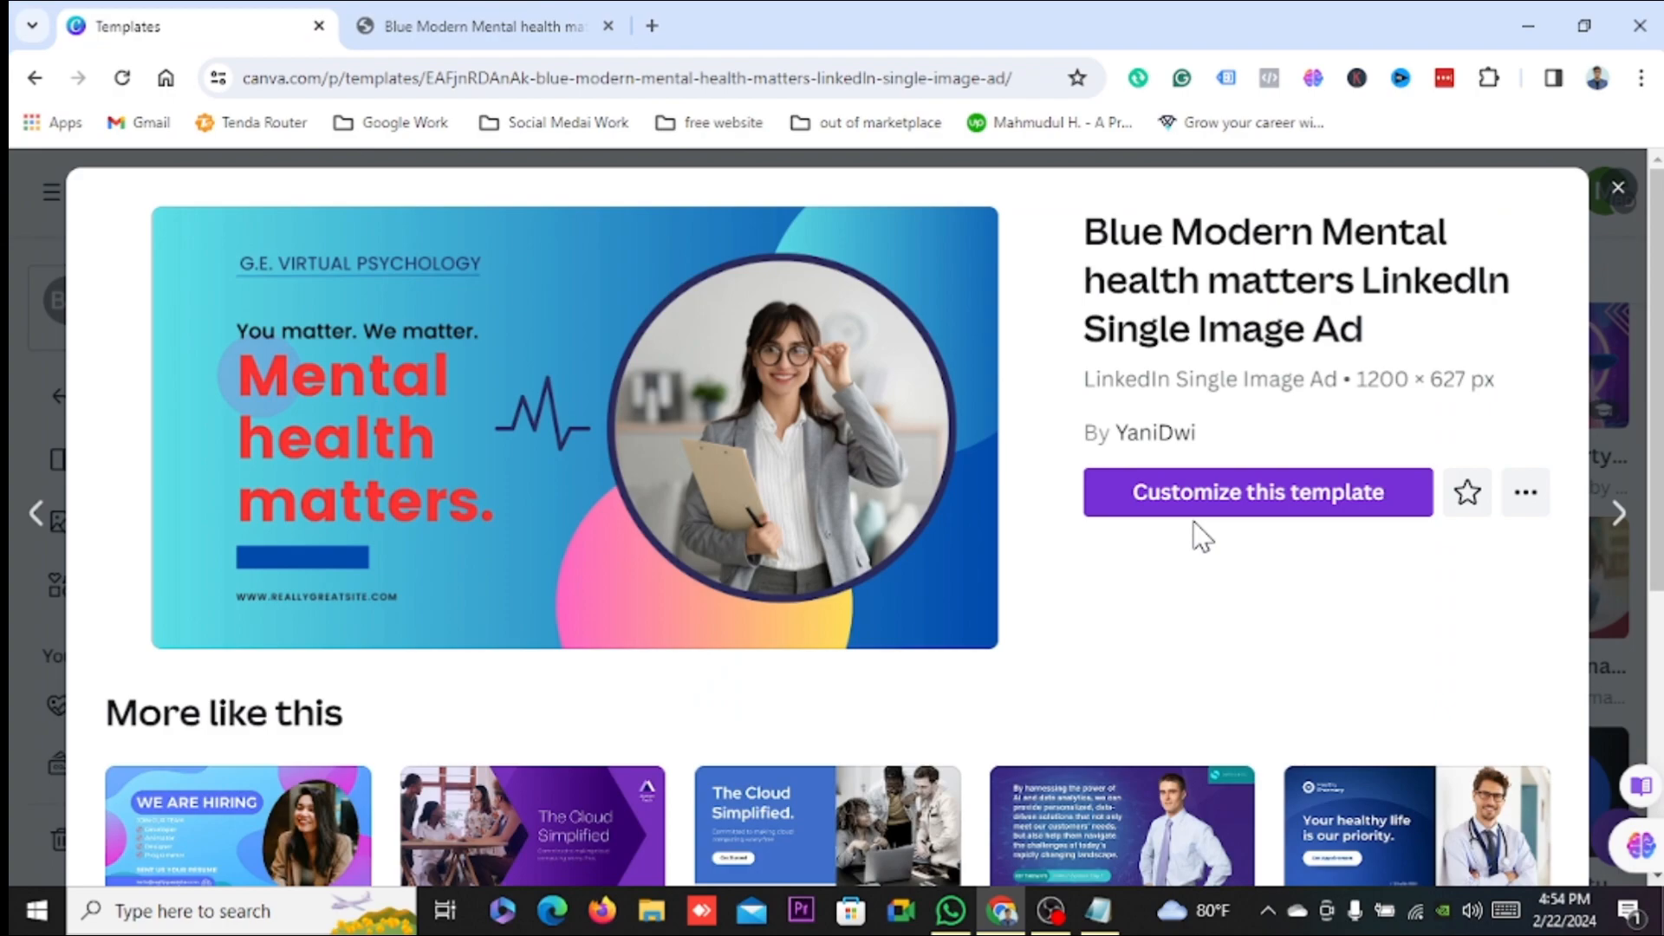
pyautogui.click(1198, 509)
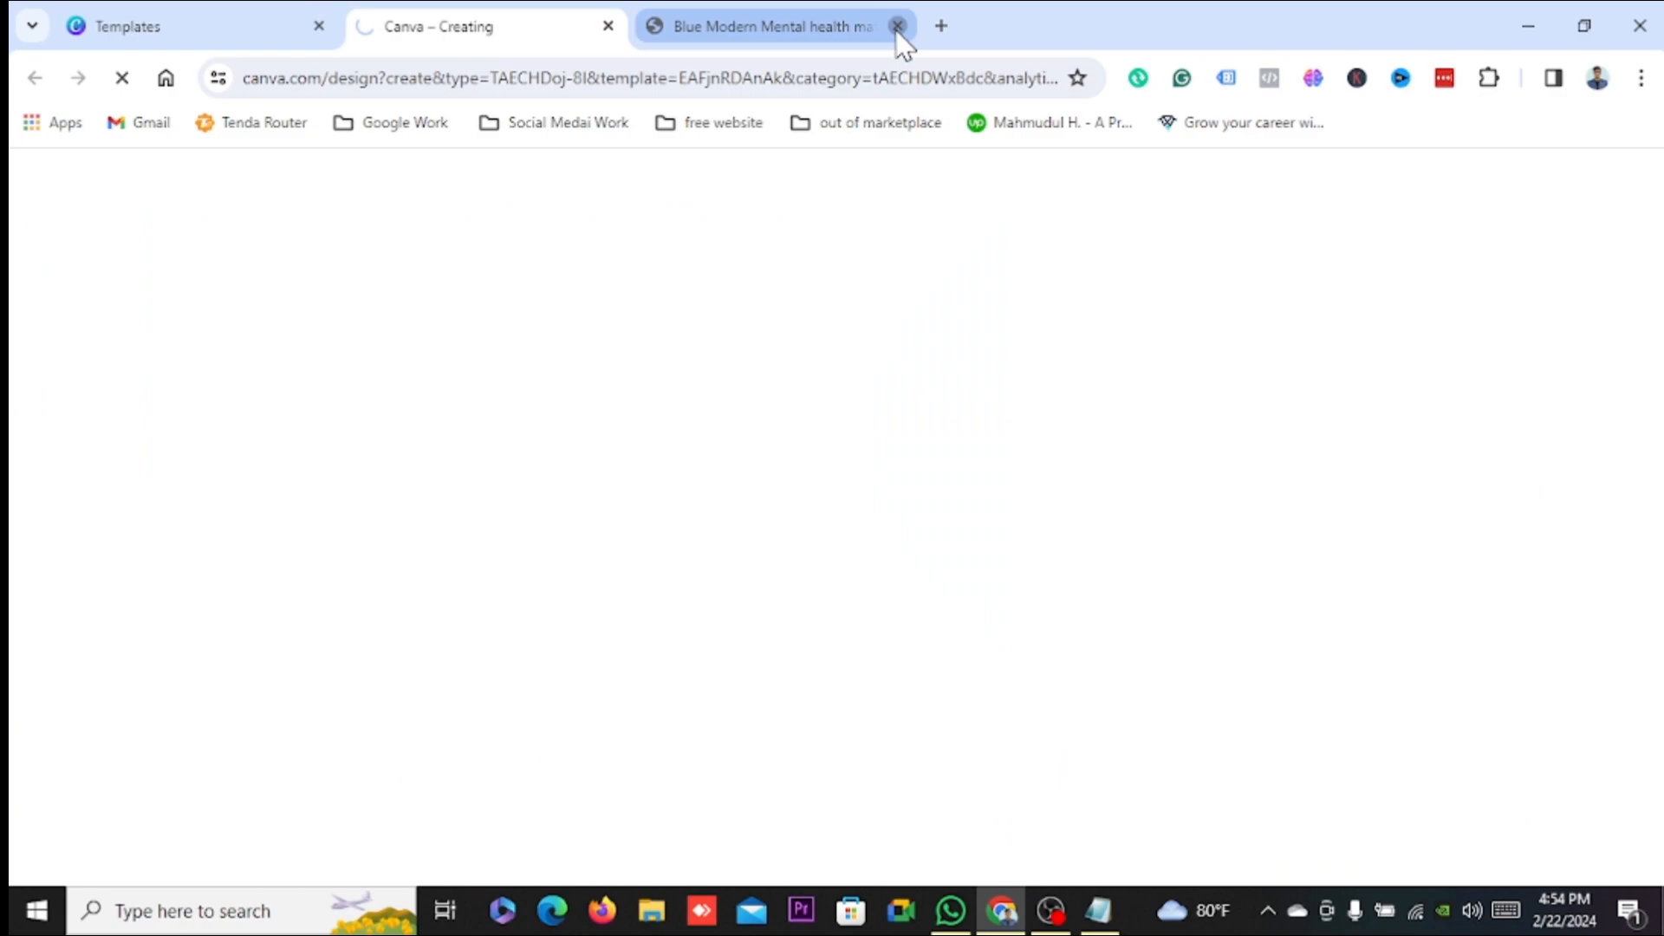
pyautogui.click(897, 26)
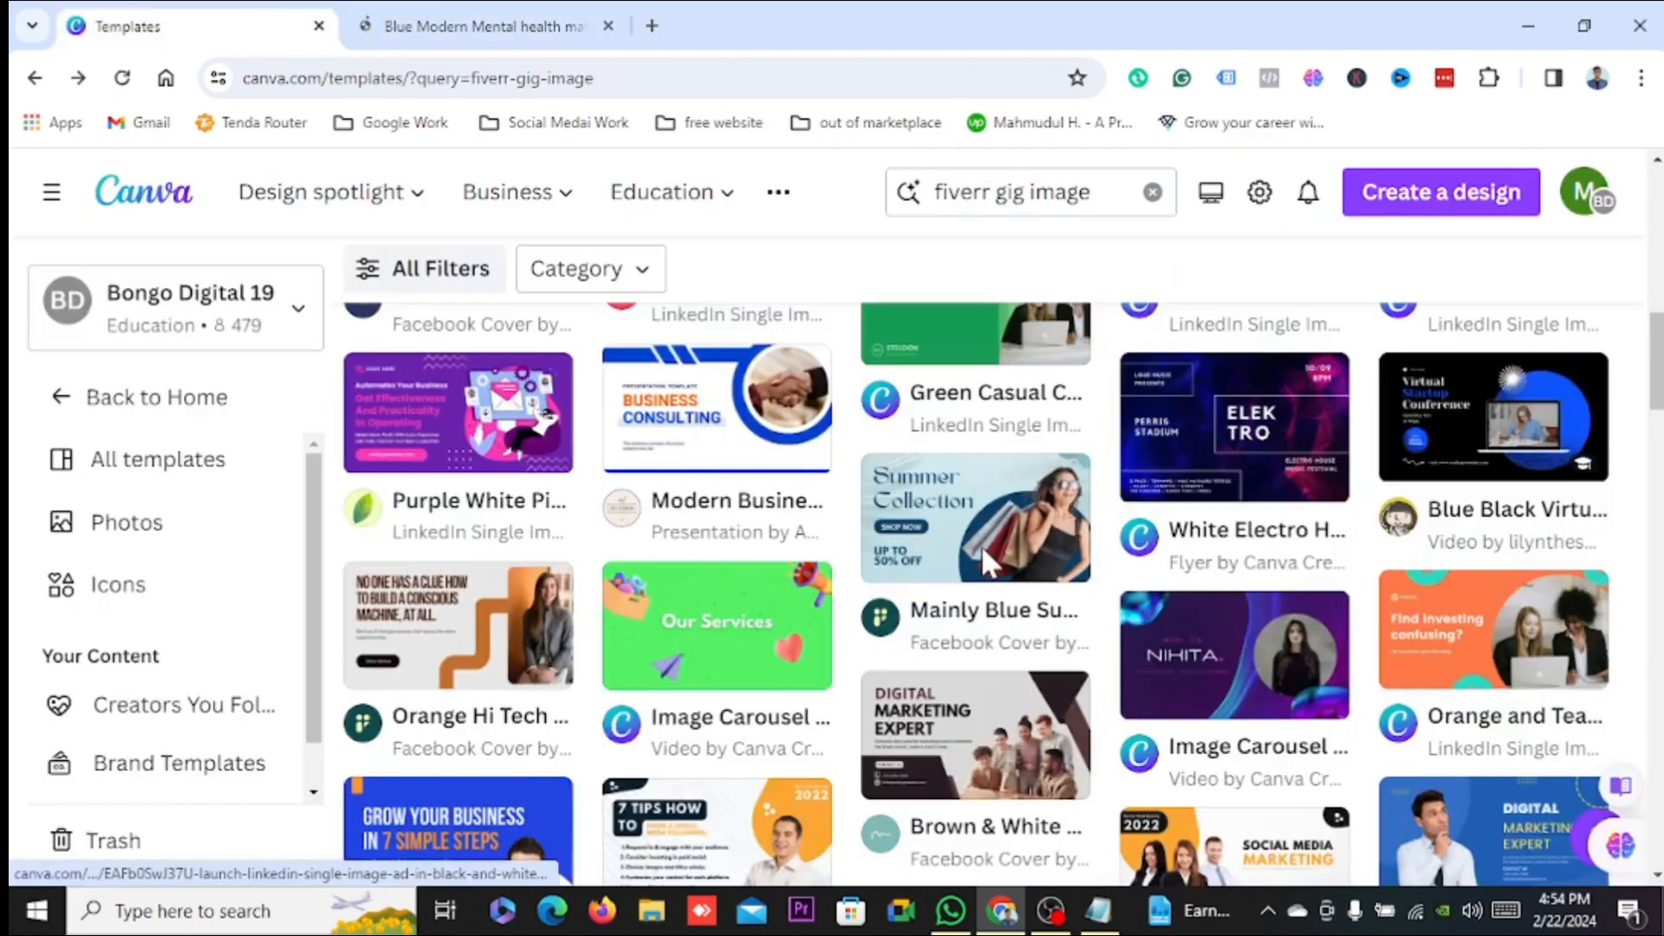
pyautogui.scroll(-3, 986, 561)
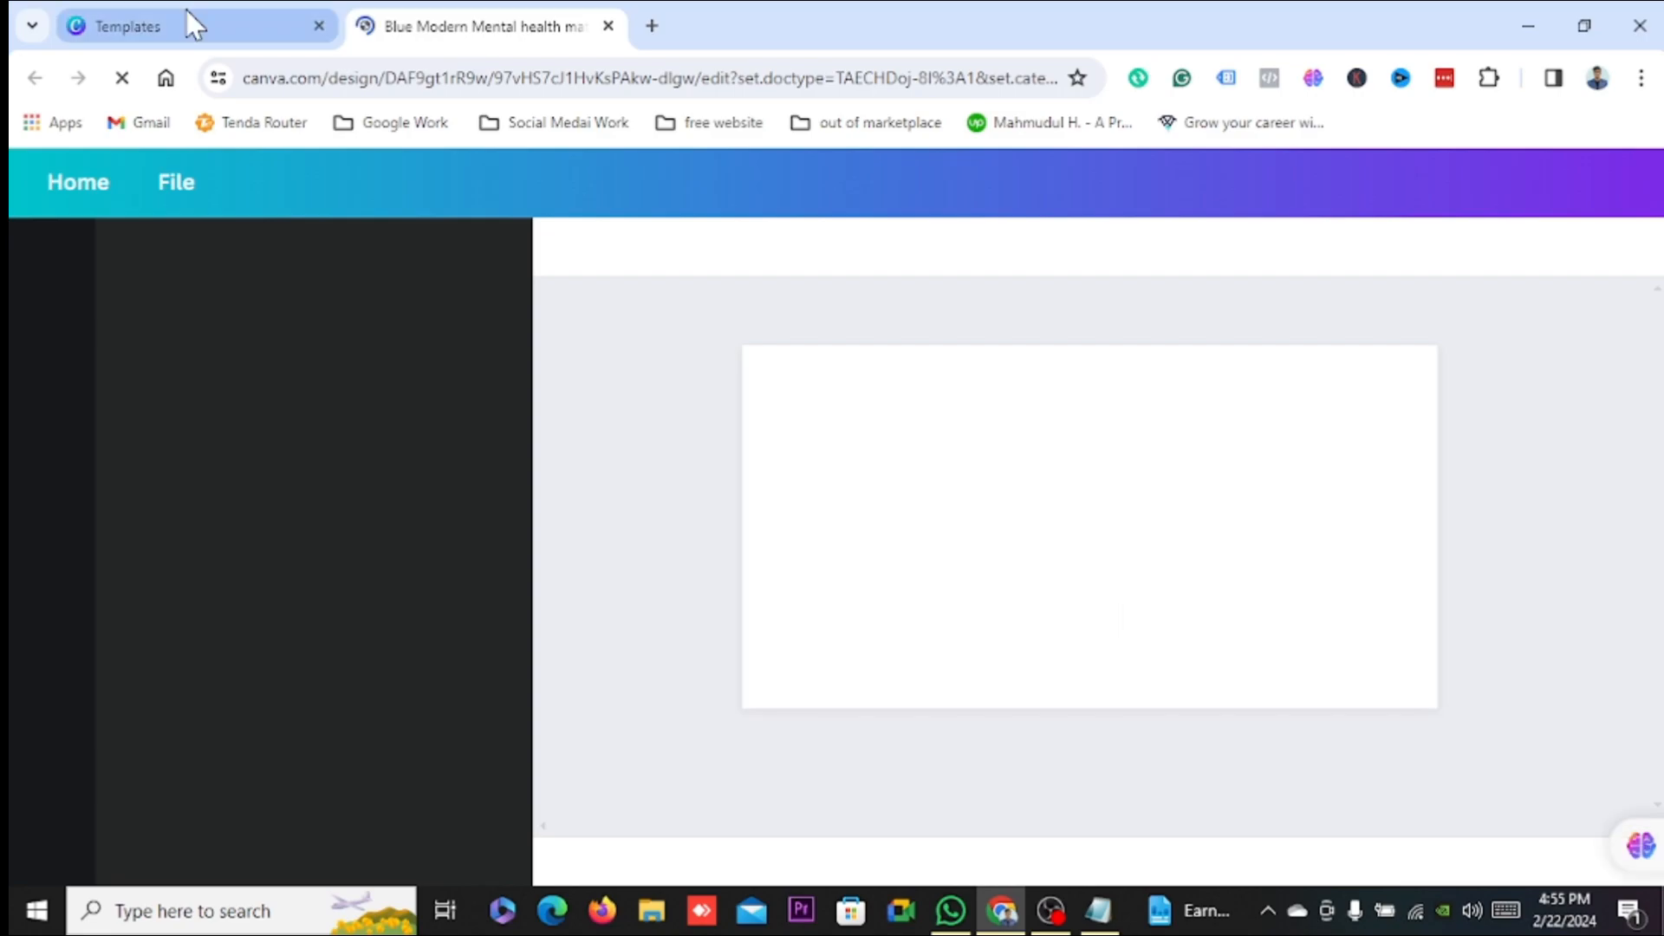
pyautogui.moveTo(185, 12)
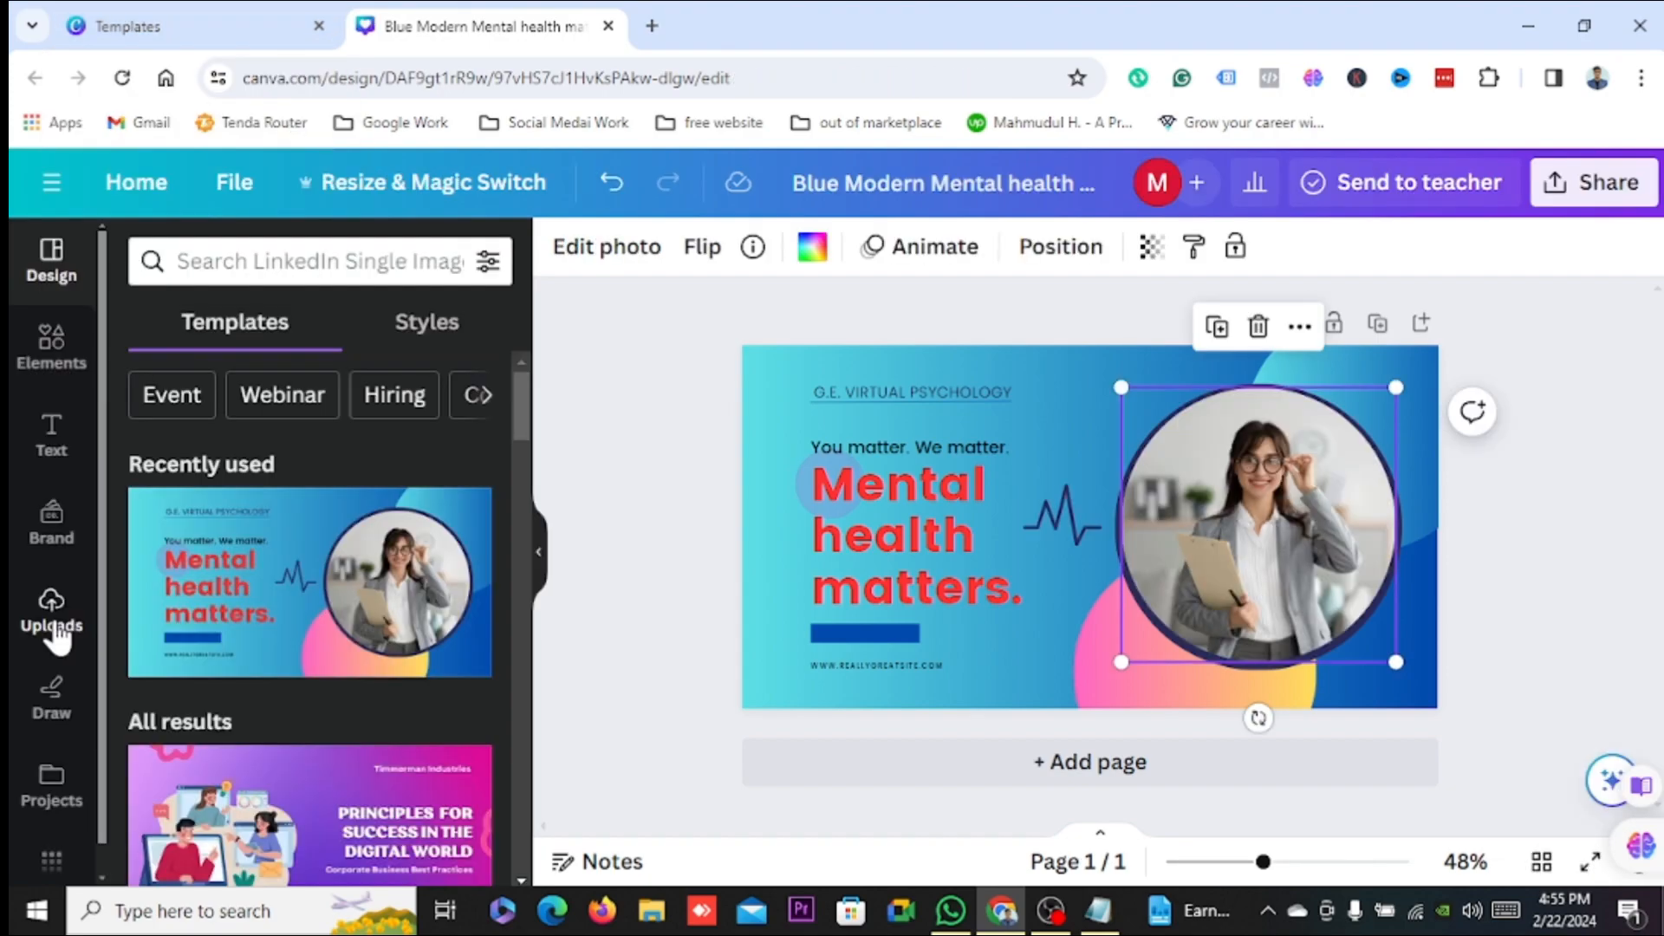
# Replace the woman's portrait in the circular frame with the uploaded photo of the man in a suit jacket, and recolor the background with a pink-to-yellow gradient.
pyautogui.click(52, 611)
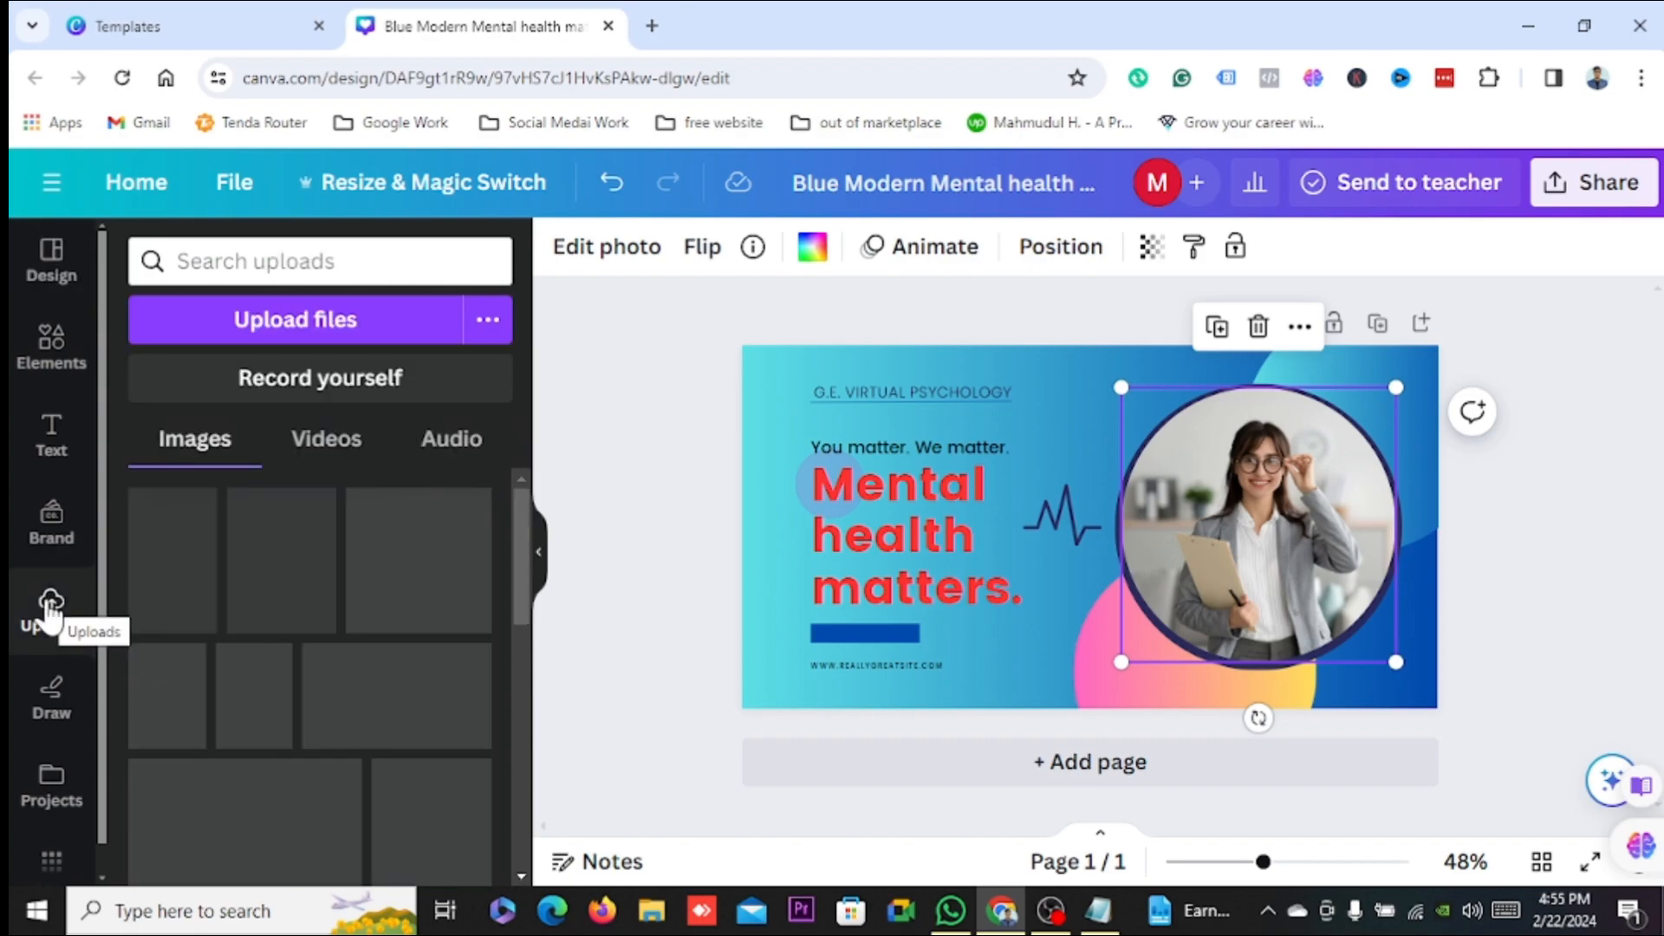
pyautogui.scroll(-1, 422, 598)
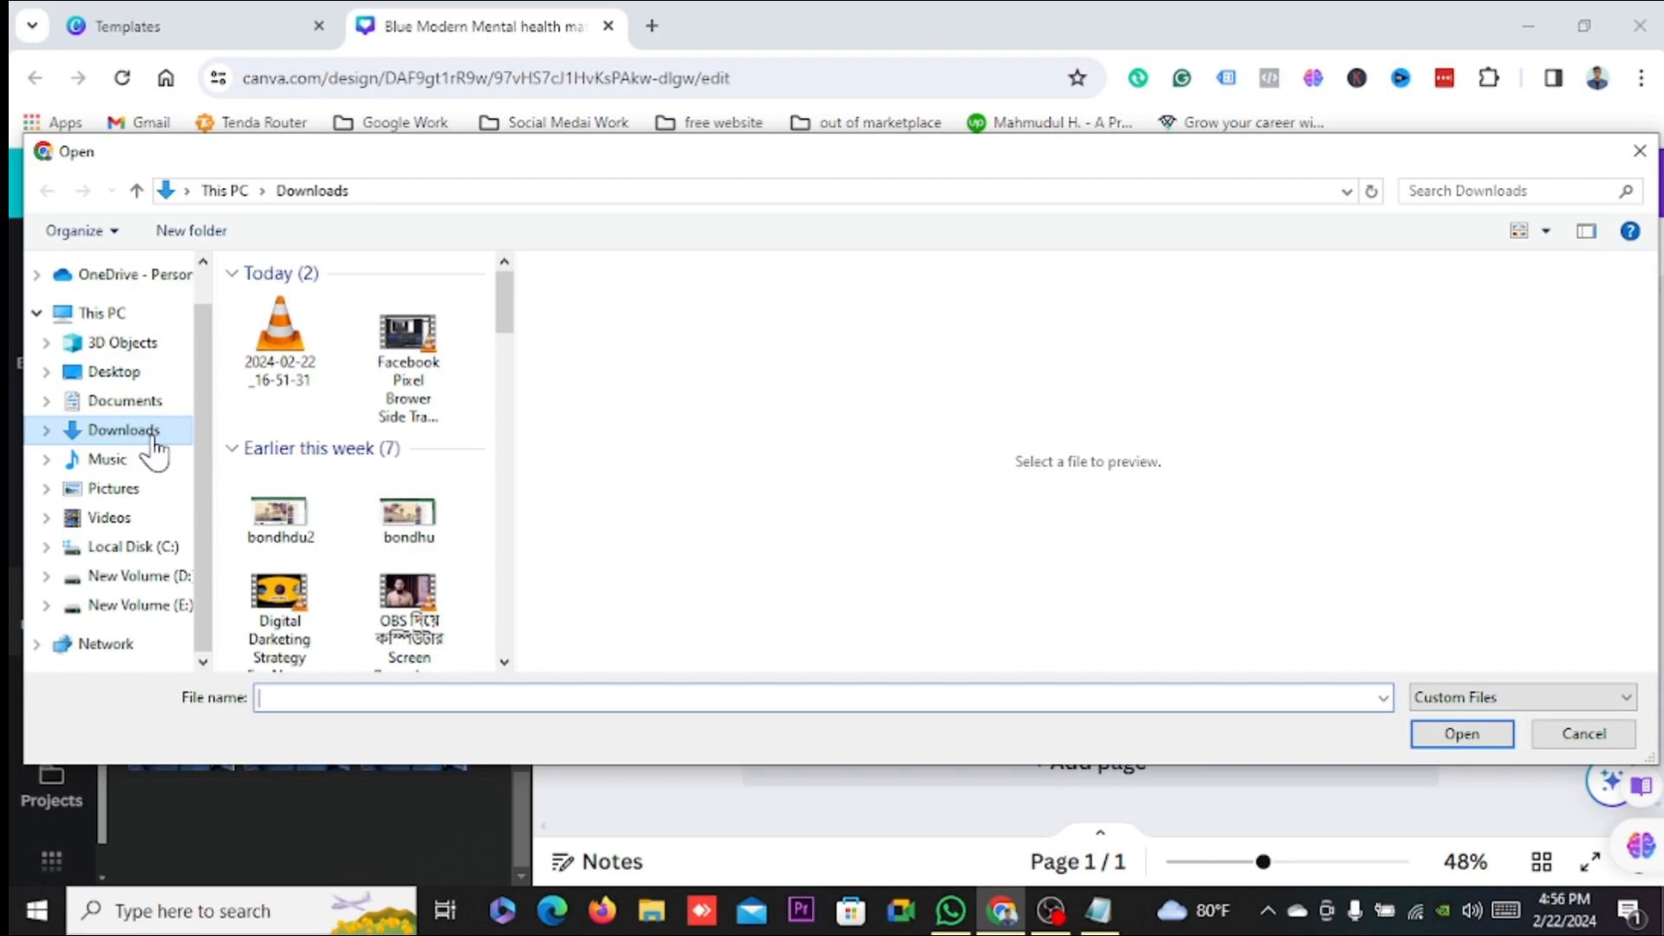
pyautogui.scroll(1, 156, 446)
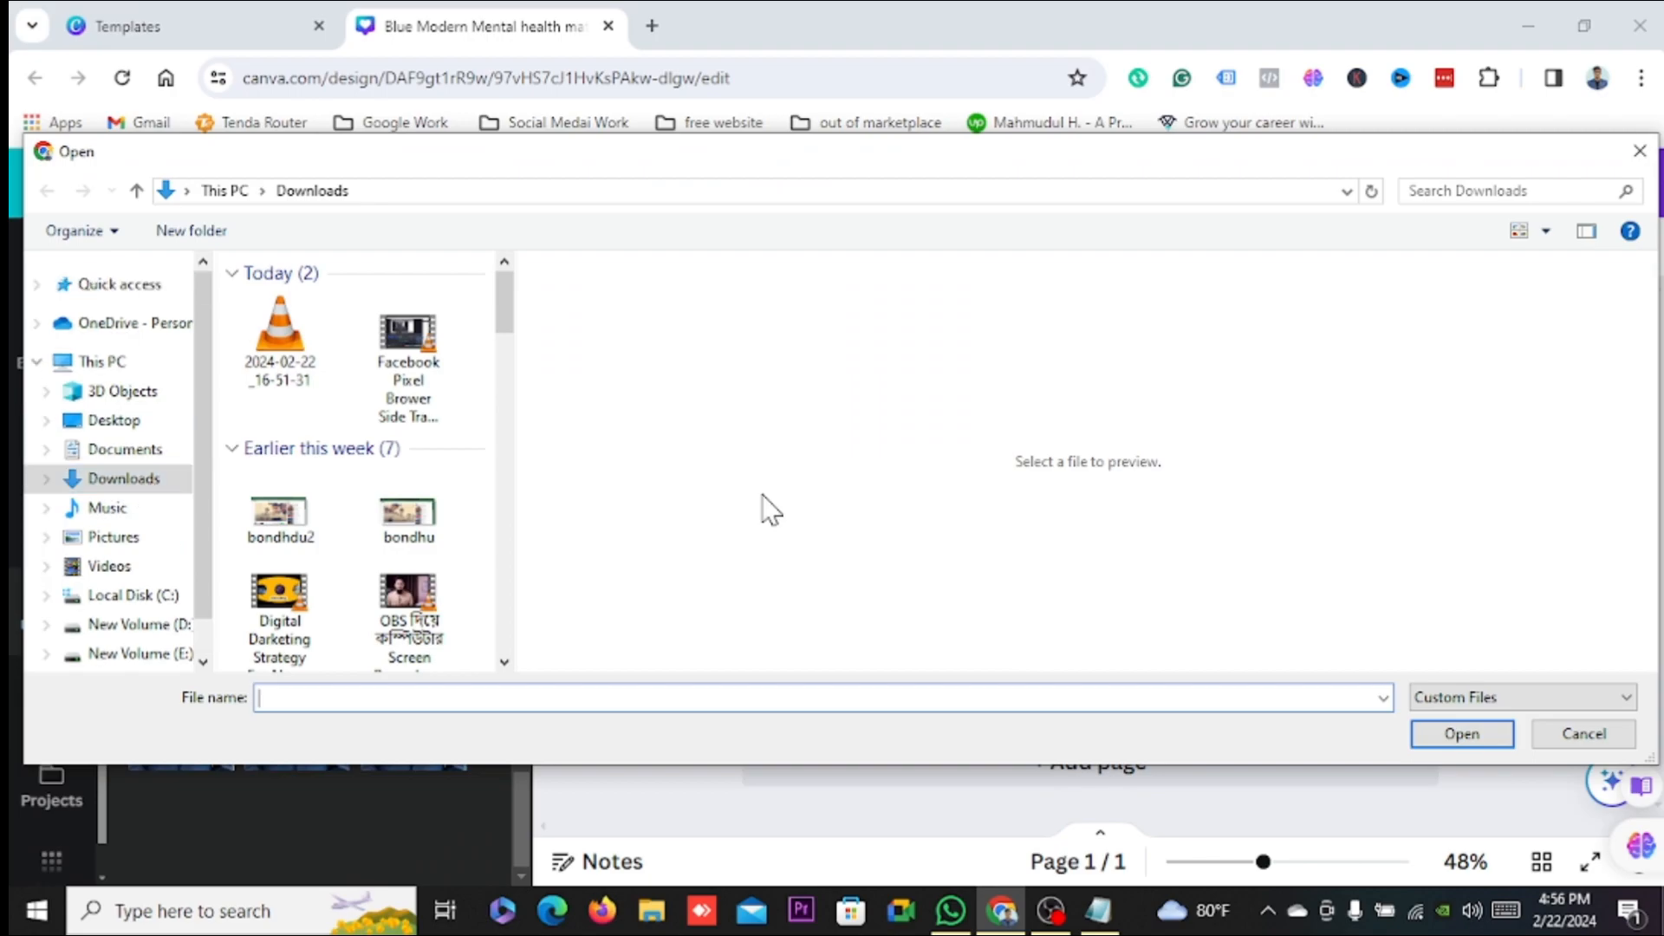
pyautogui.press('Escape')
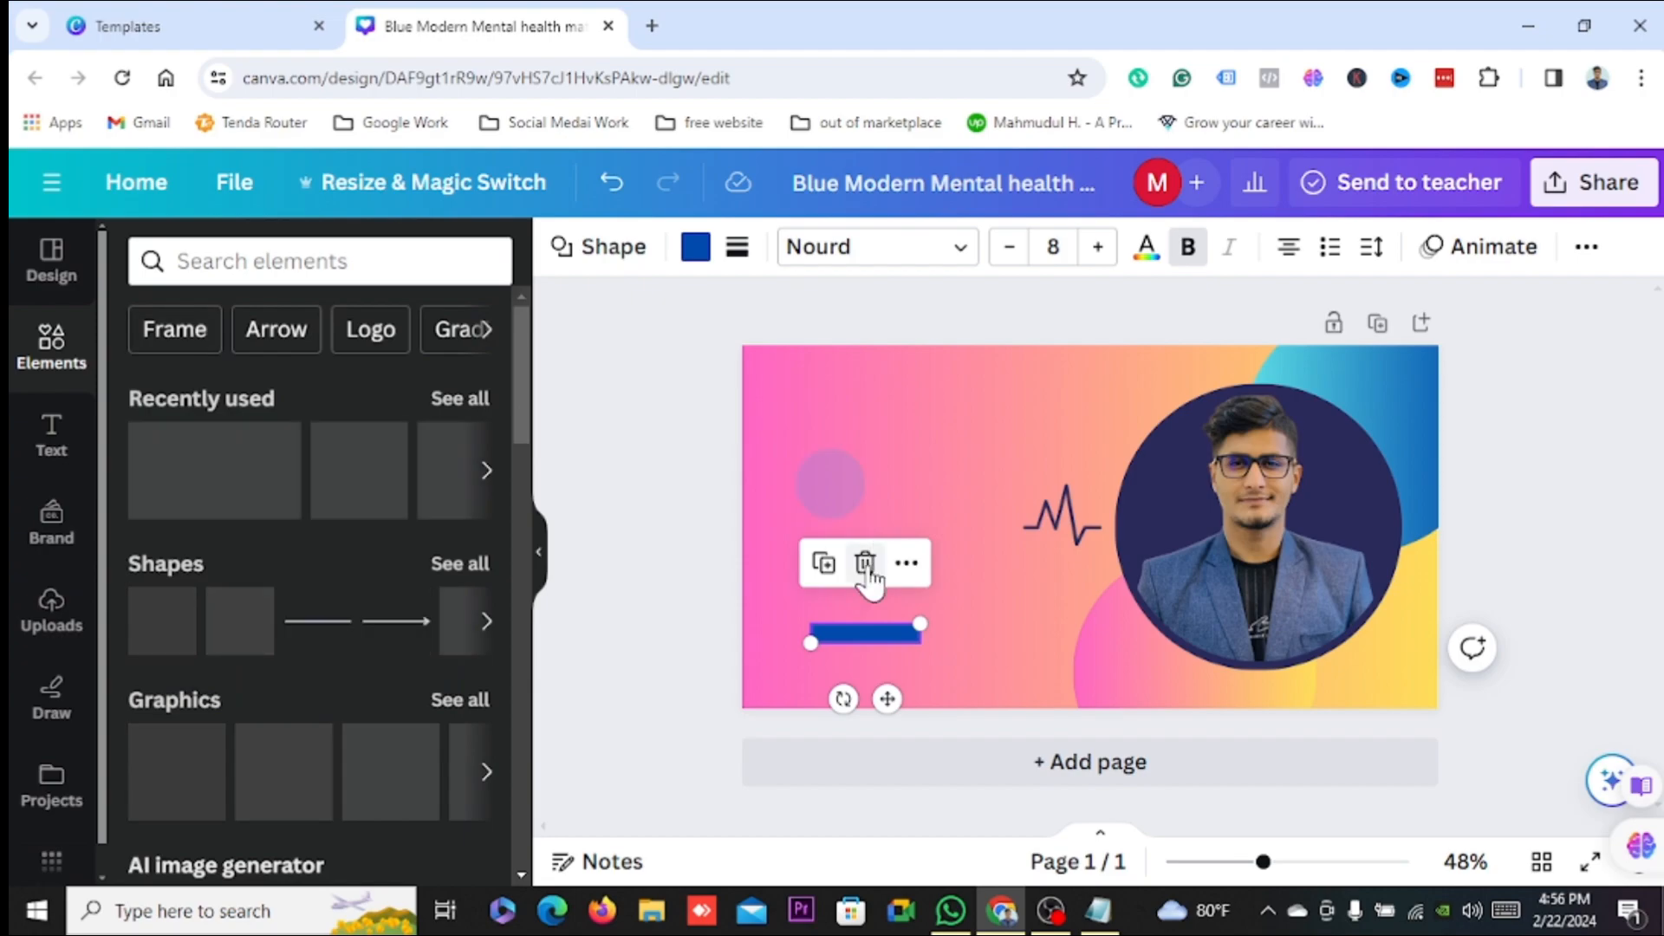
# Delete the template's leftover blue bar and add a rounded square stretched into a wide navy bar near the upper edge of the design.
pyautogui.click(865, 565)
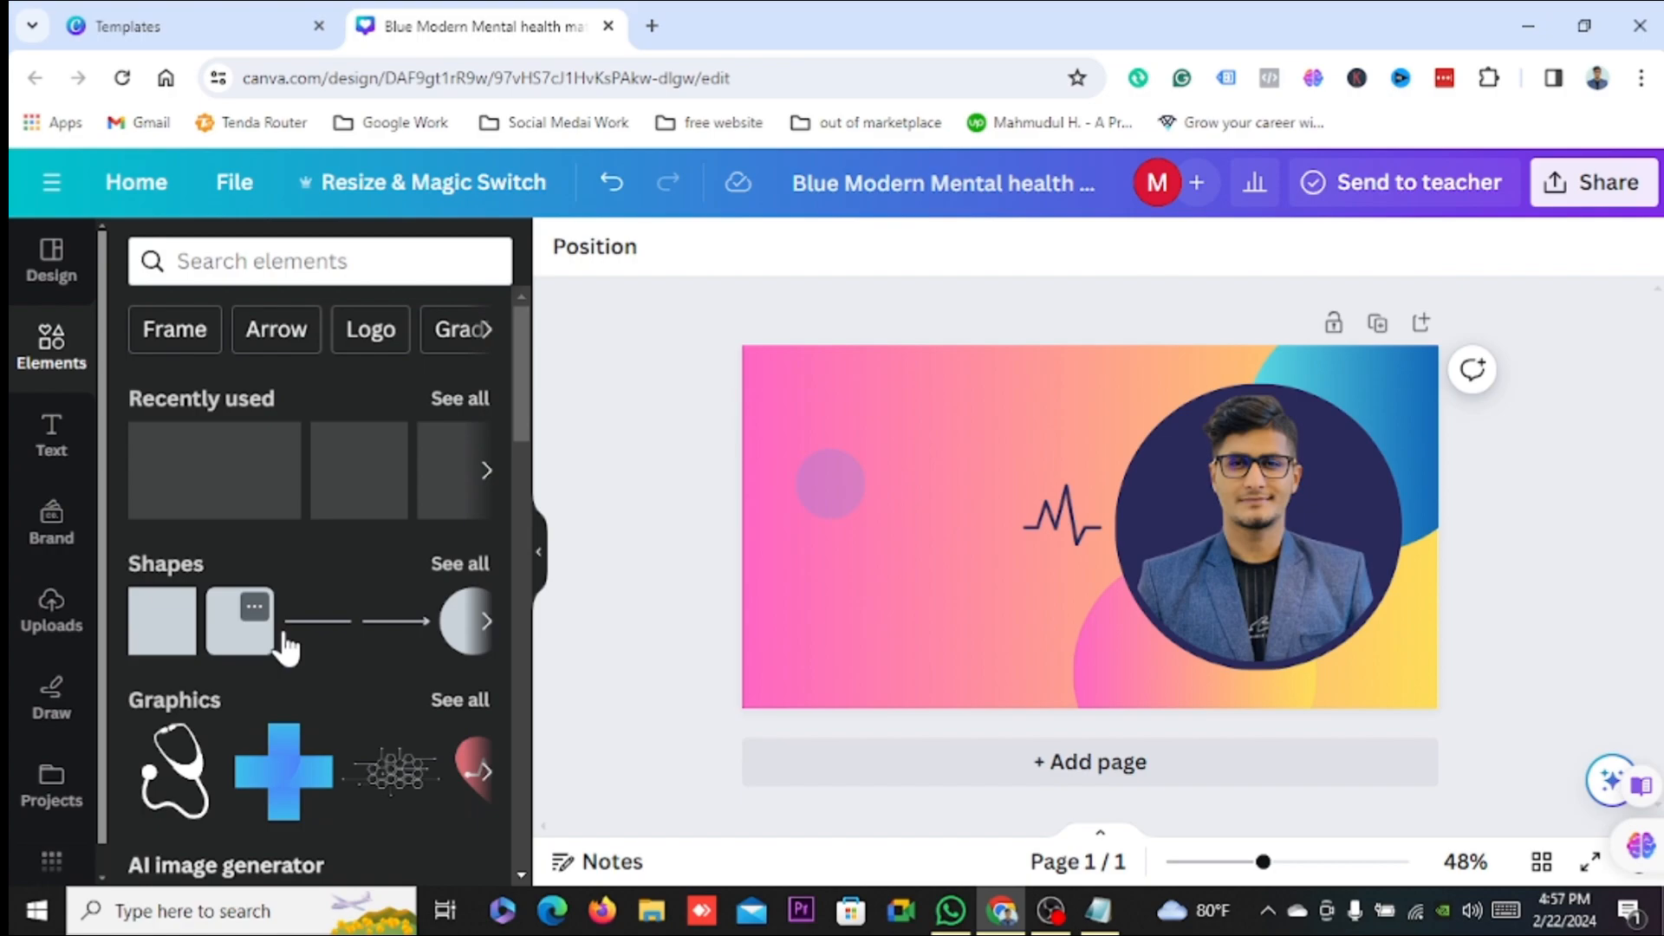
pyautogui.click(286, 641)
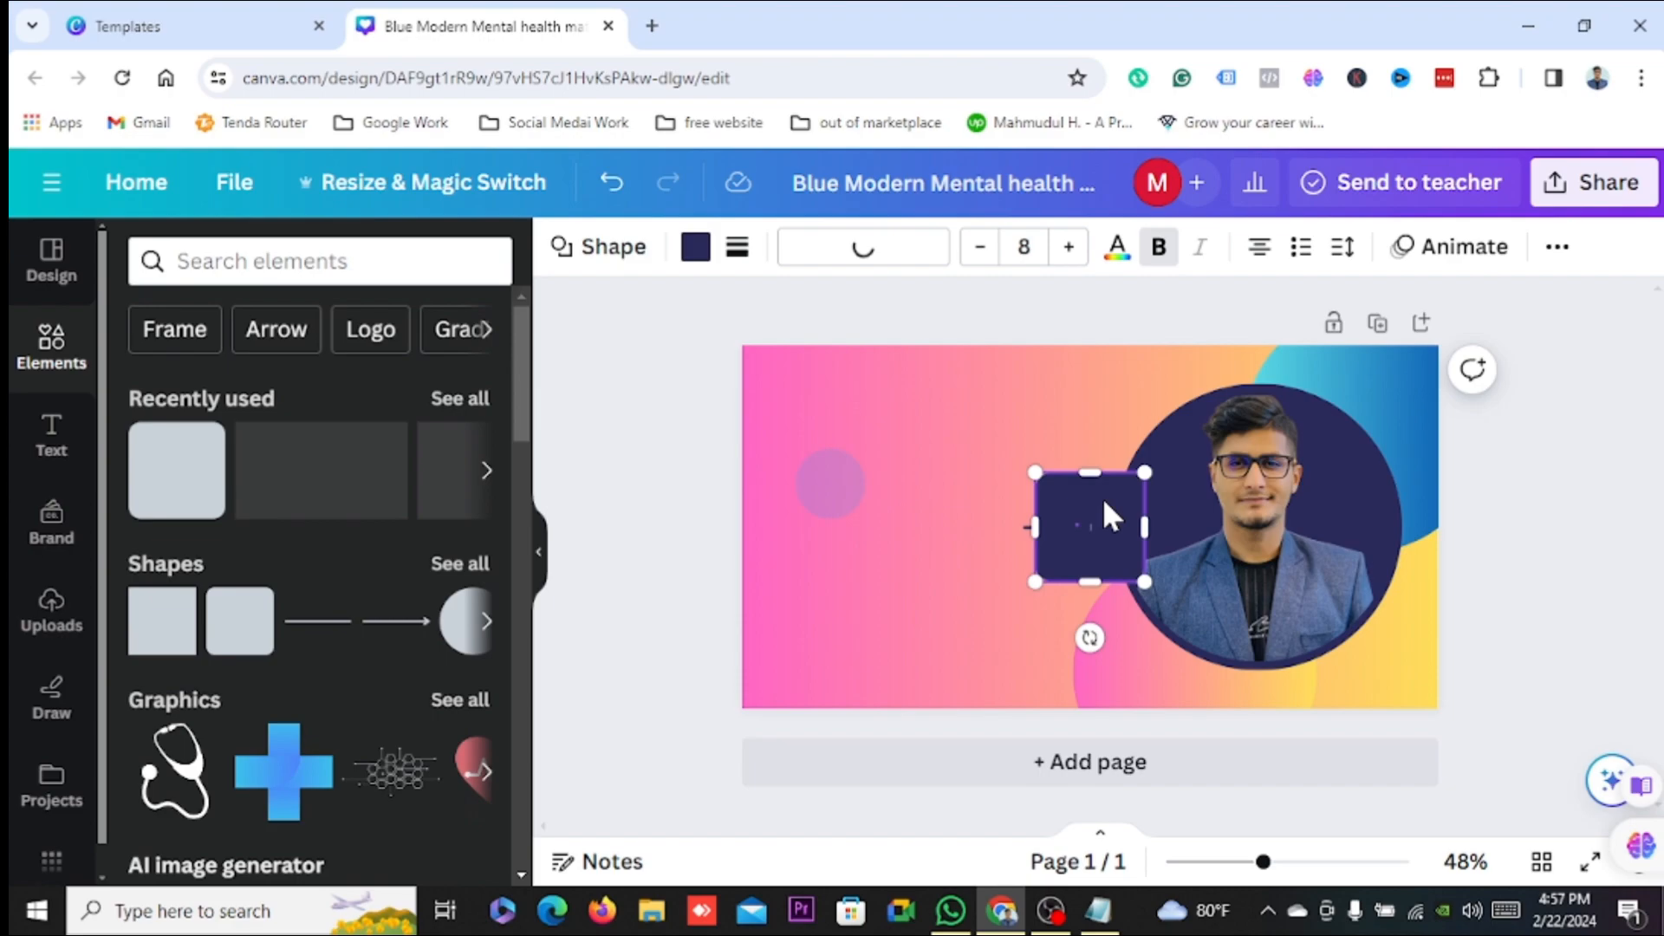
# Add the heading "Facebook Ads Campaing", fit it over the navy bar, and color the text white.
pyautogui.click(51, 434)
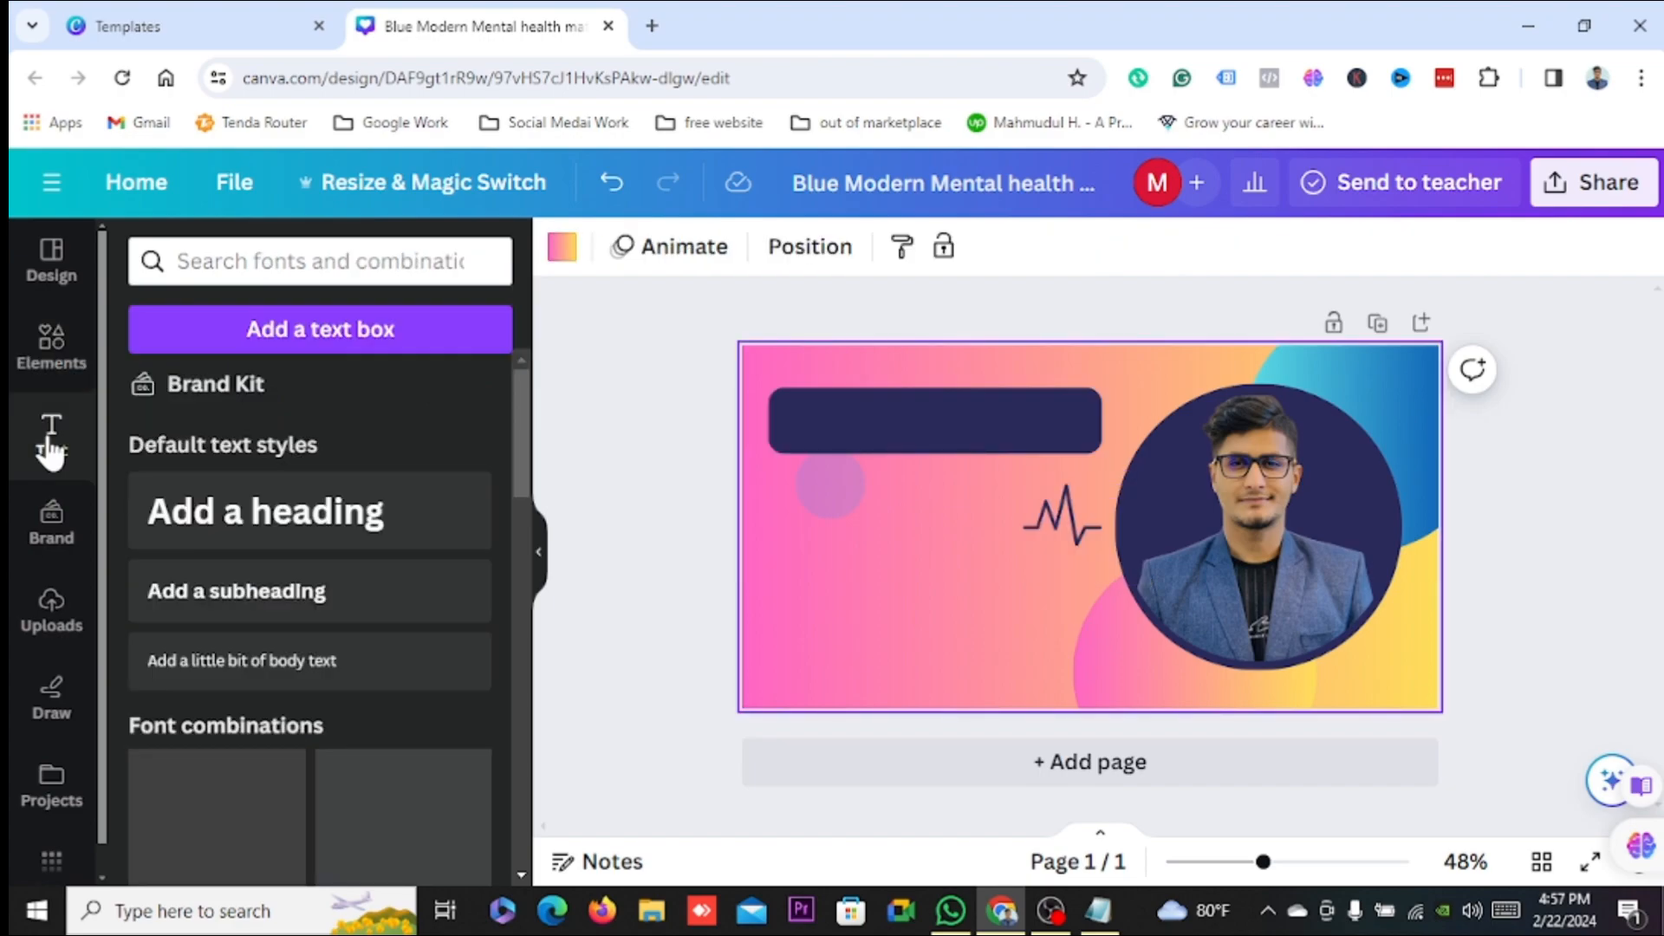
pyautogui.click(382, 507)
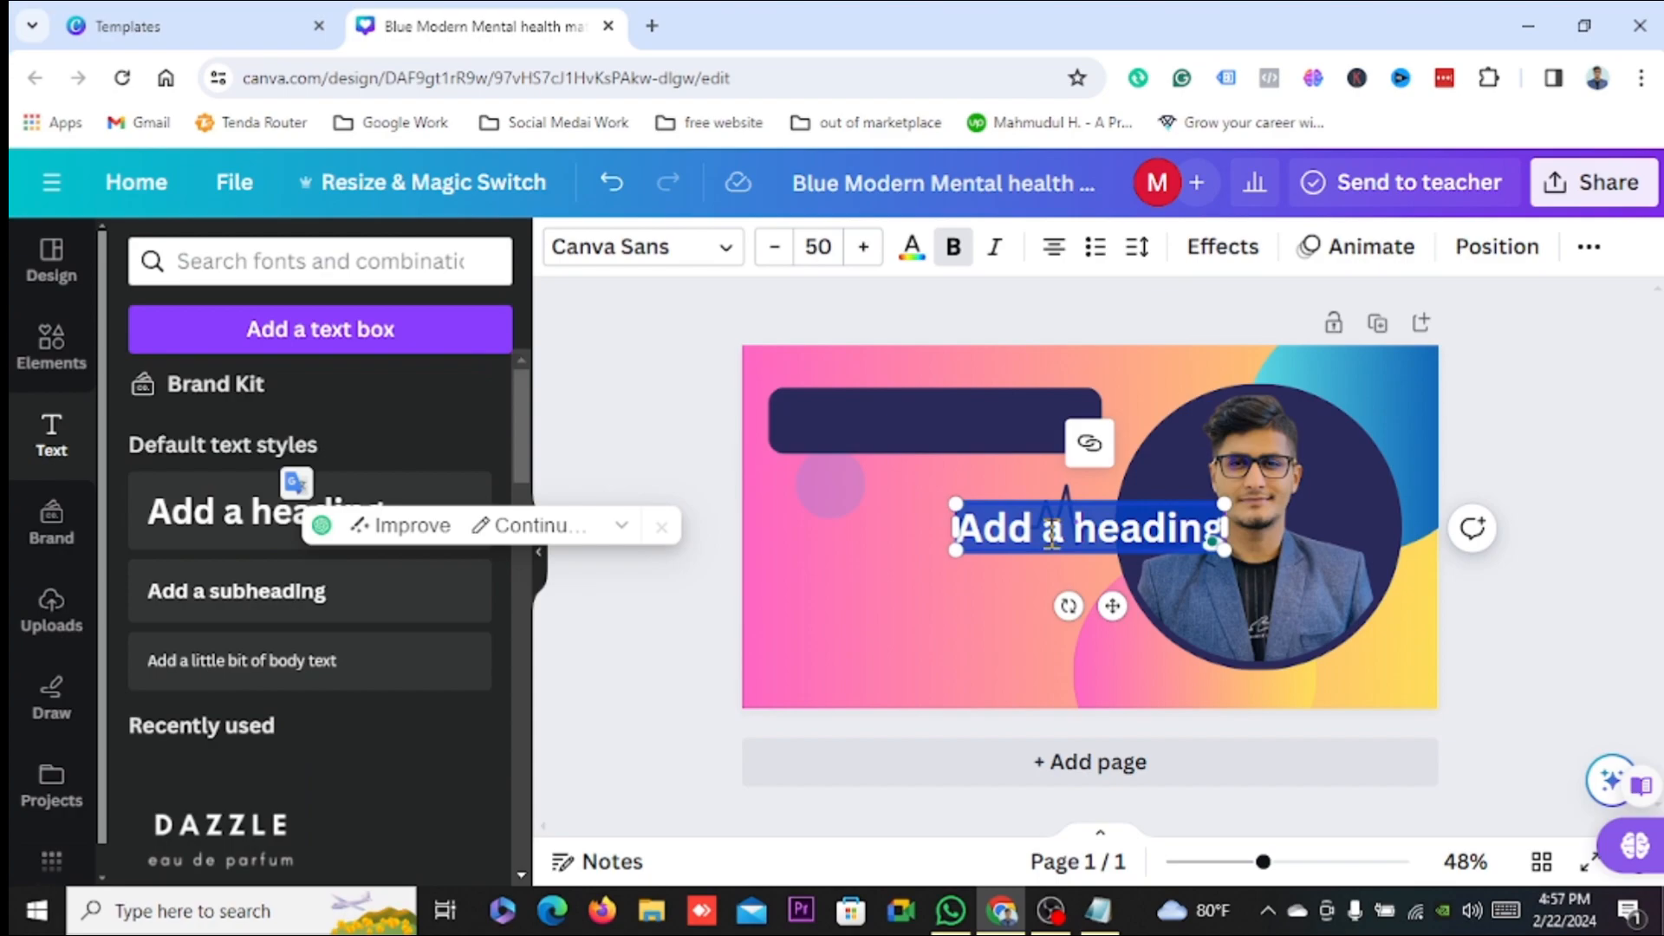
pyautogui.write('Facebook Ads Campaing')
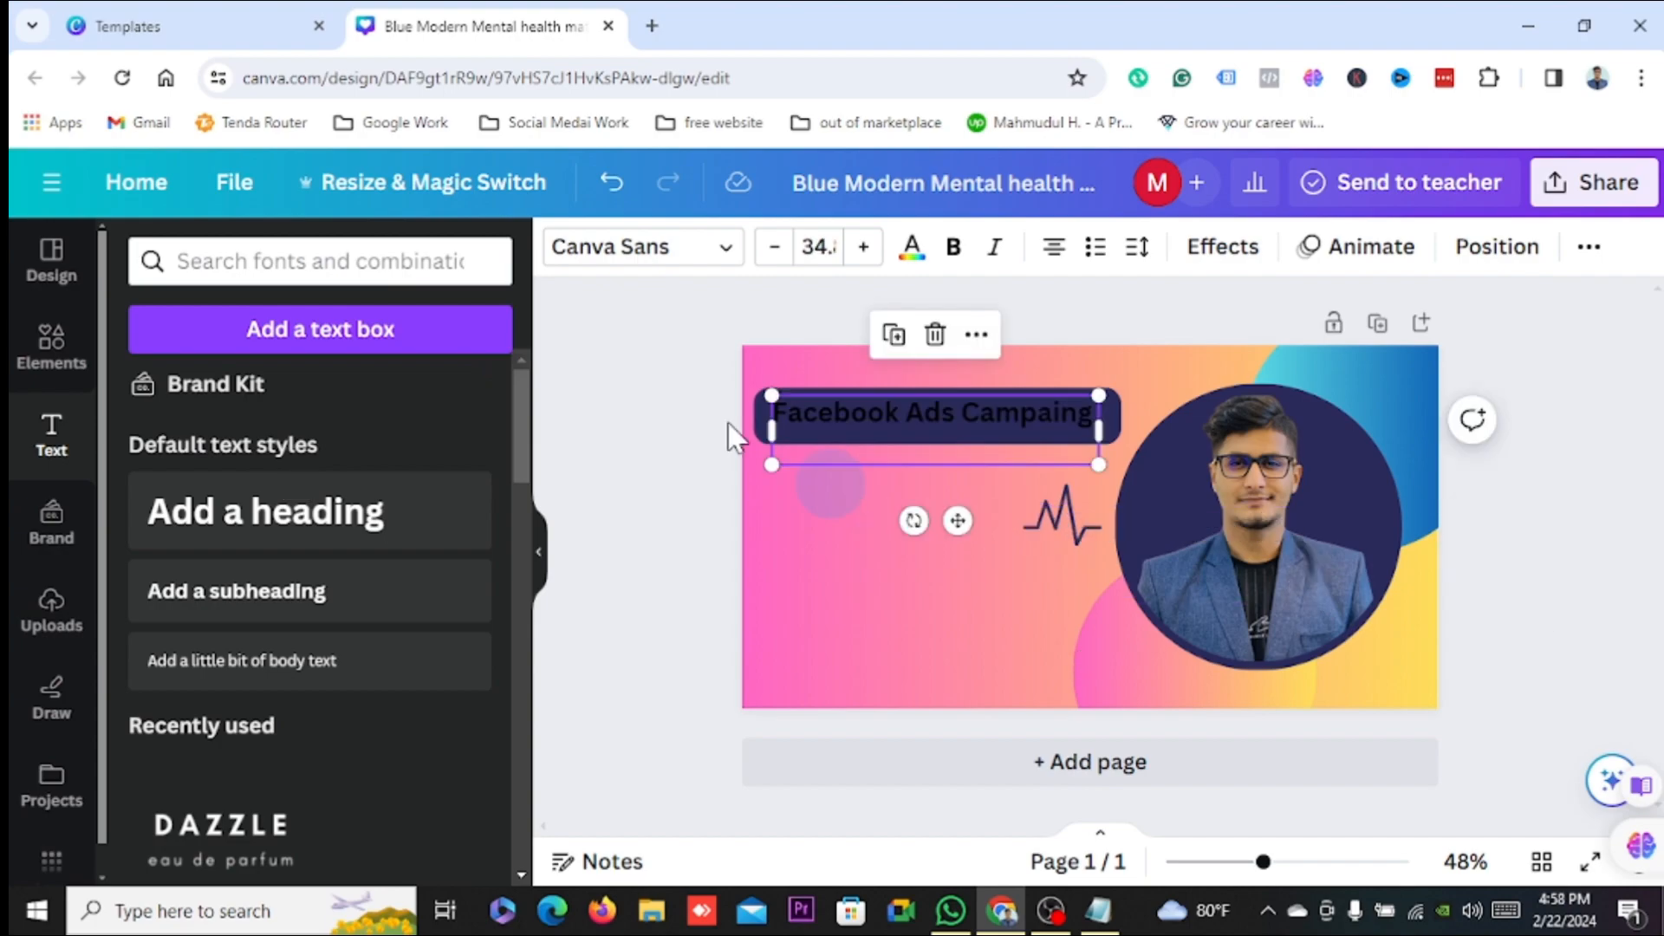
pyautogui.click(660, 462)
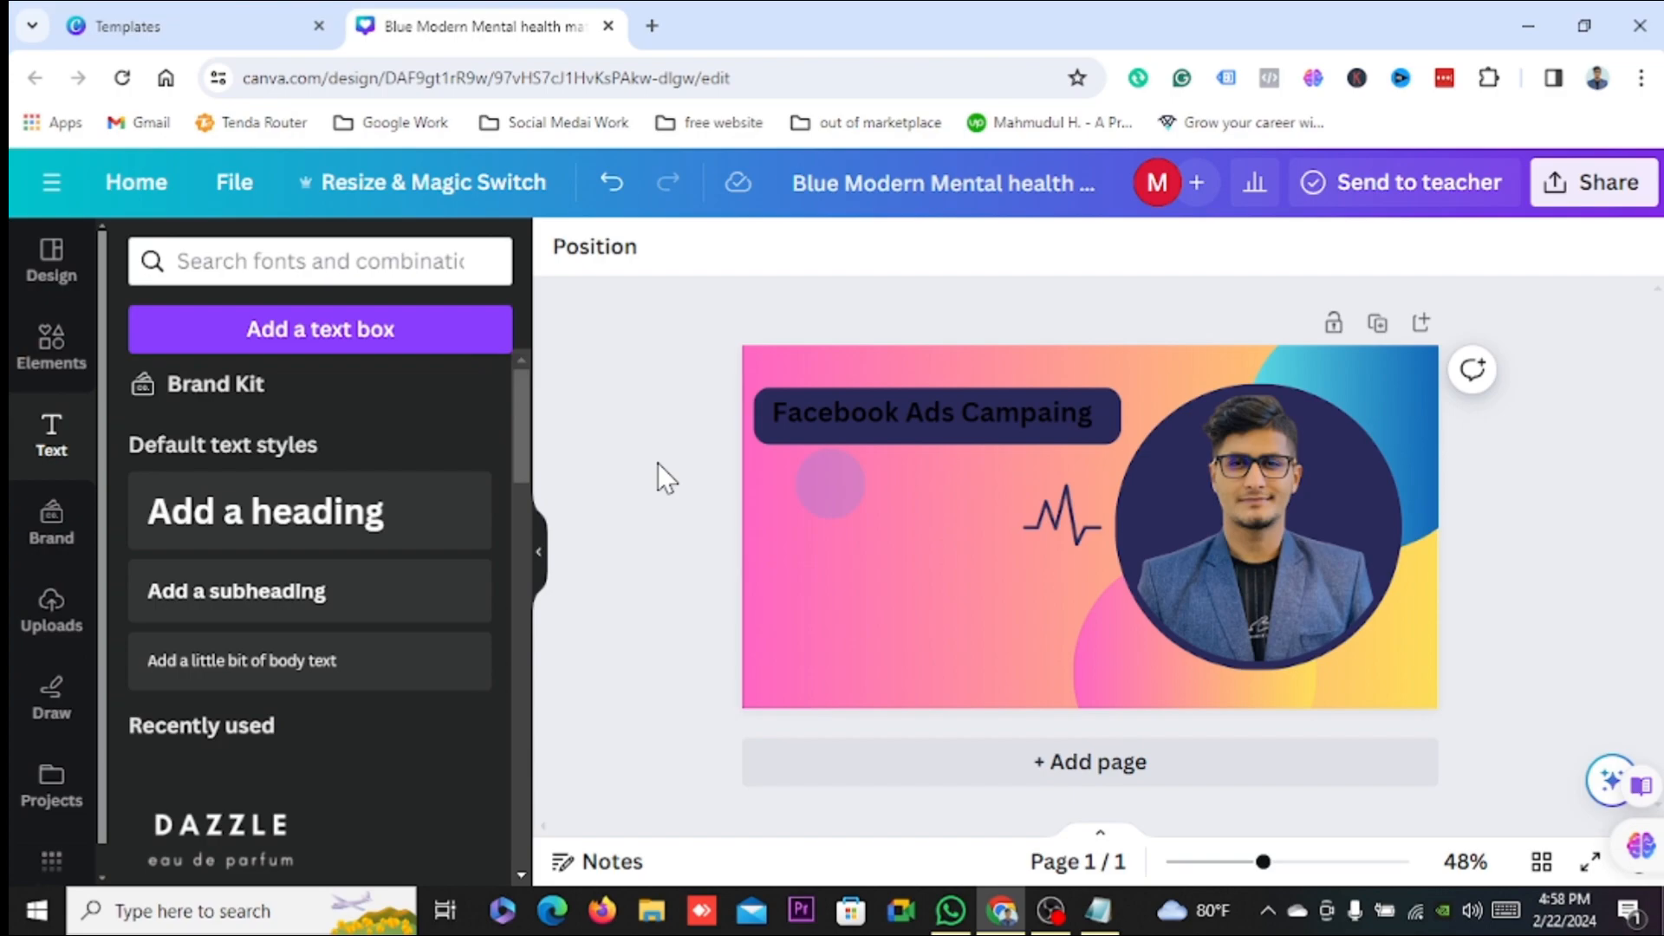
pyautogui.click(814, 415)
# Copy the navy heading bar, place the copy directly beneath it, and shrink the copy to about 533 wide by 61 high.
pyautogui.click(977, 331)
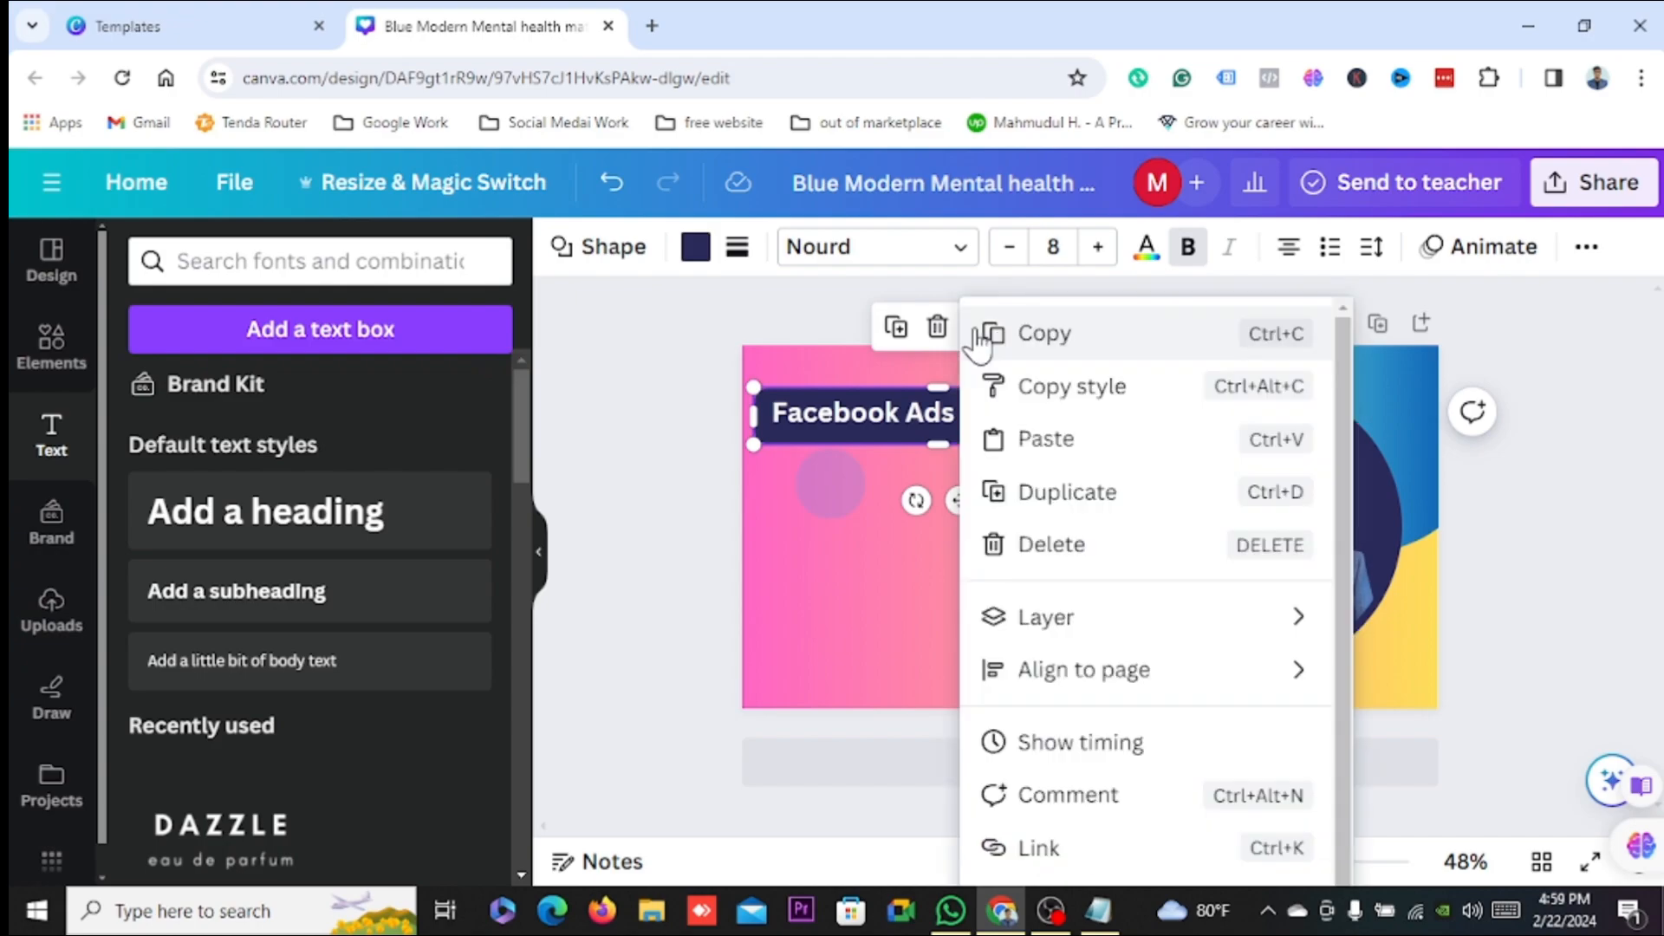
pyautogui.click(980, 334)
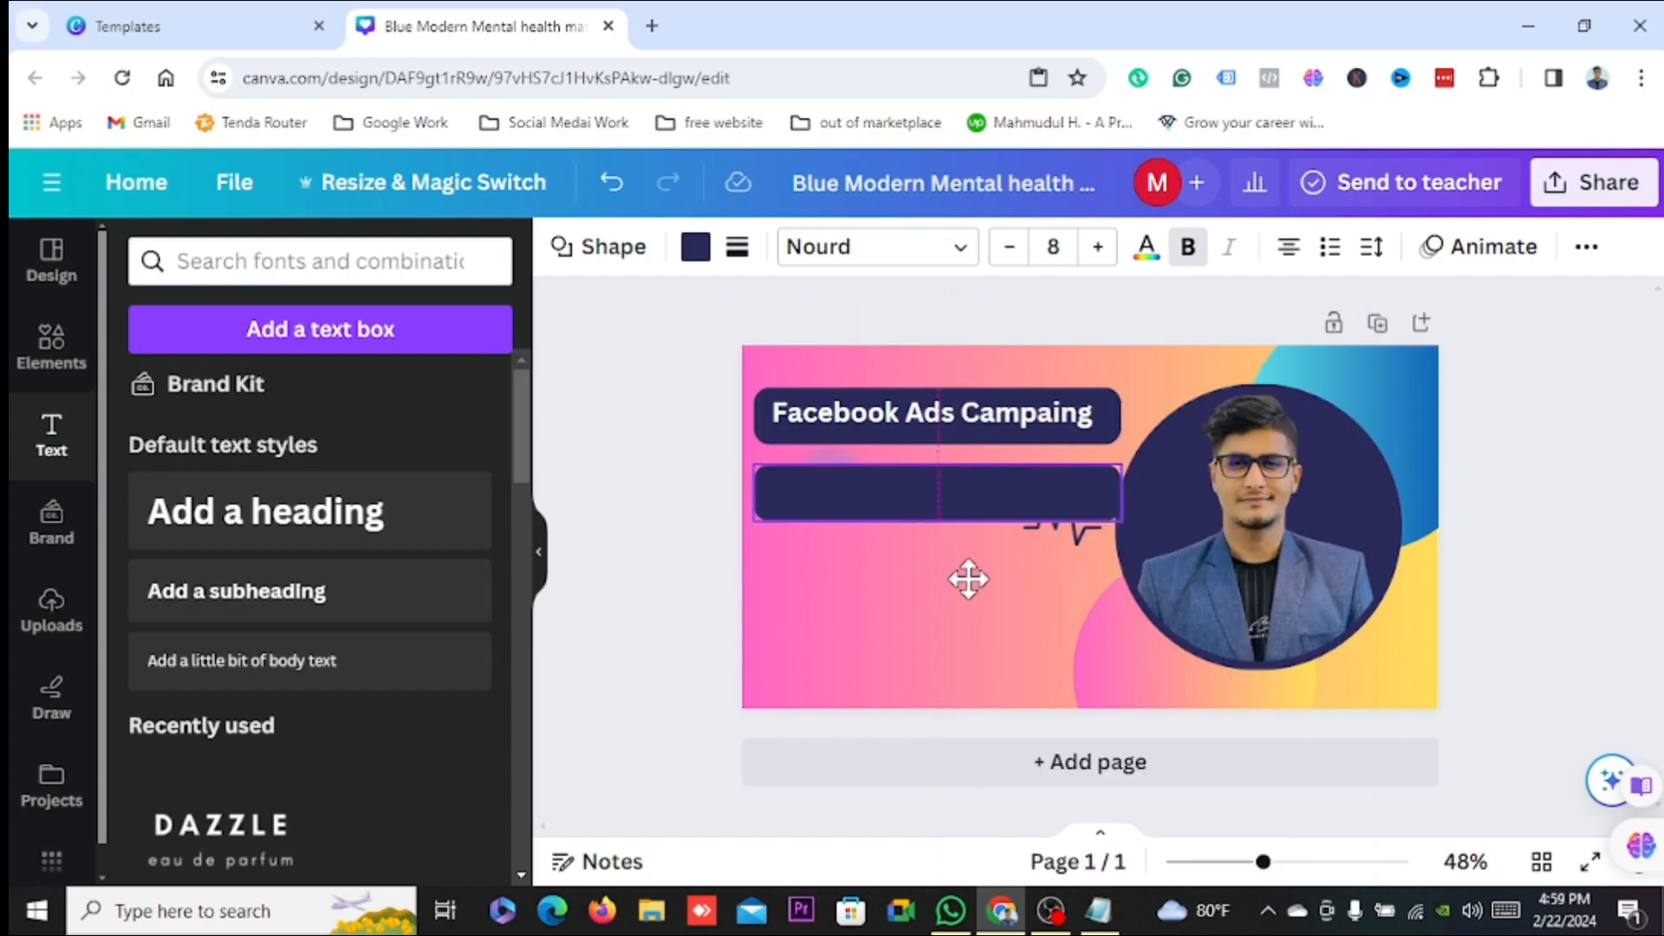
pyautogui.moveTo(1121, 519); pyautogui.dragTo(1061, 494)
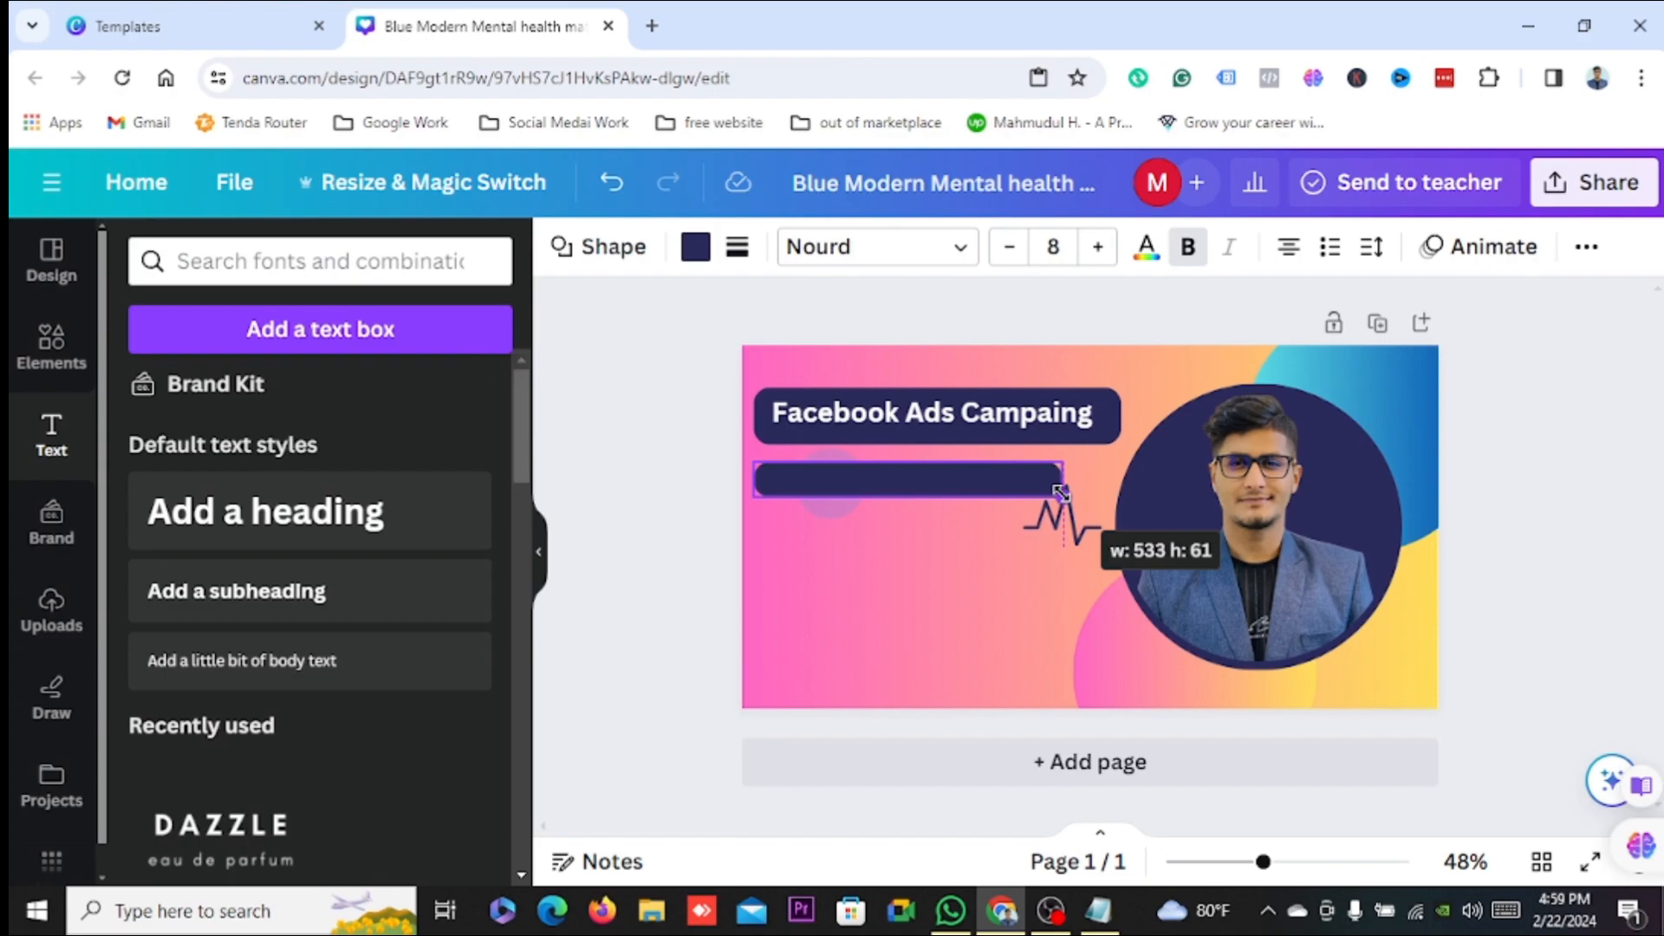
pyautogui.moveTo(1062, 493); pyautogui.dragTo(1072, 501)
# Shift the heading text slightly left and duplicate it onto the second bar with the wording "Audiance Research".
pyautogui.click(788, 430)
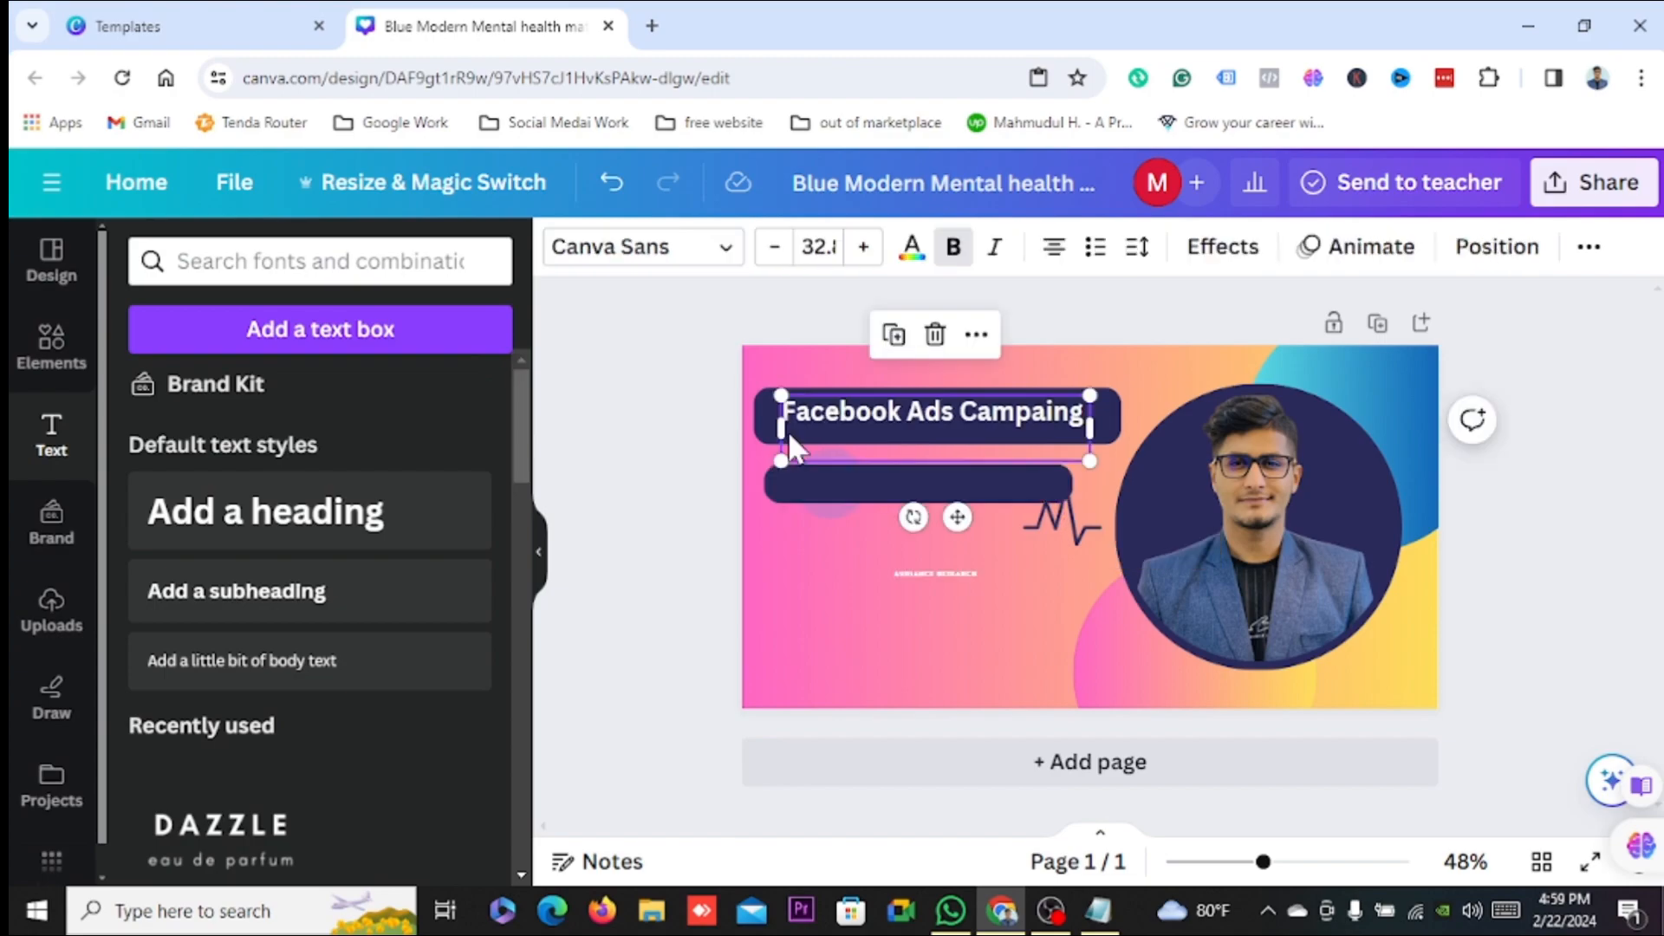
pyautogui.moveTo(782, 428); pyautogui.dragTo(766, 427)
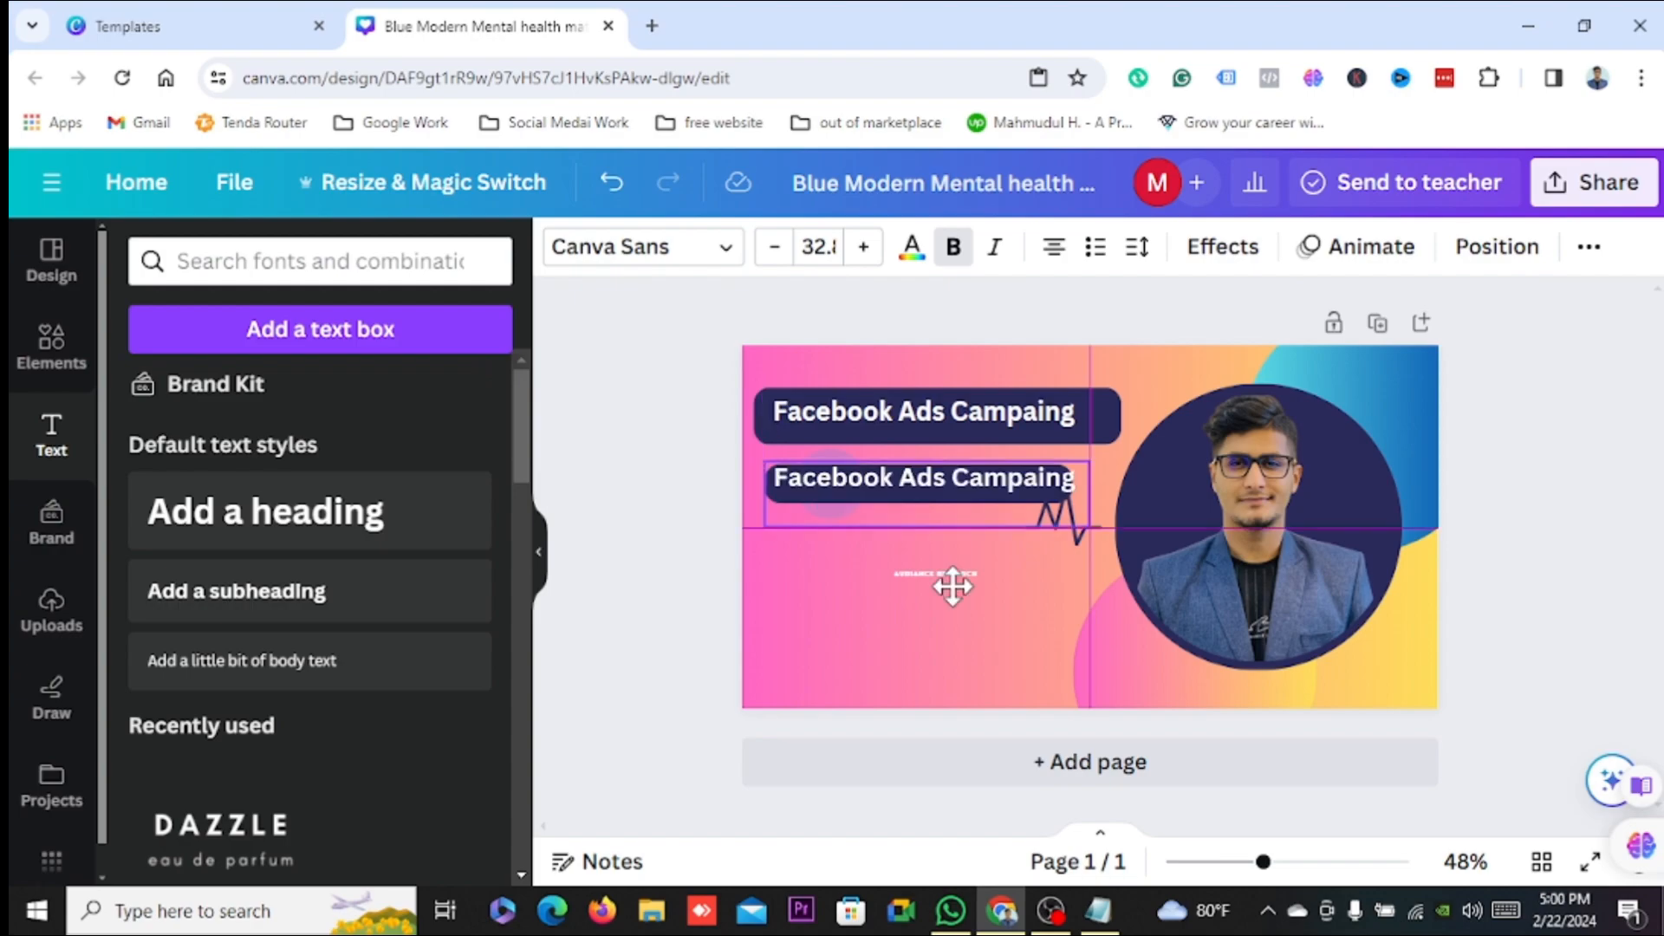
pyautogui.click(946, 576)
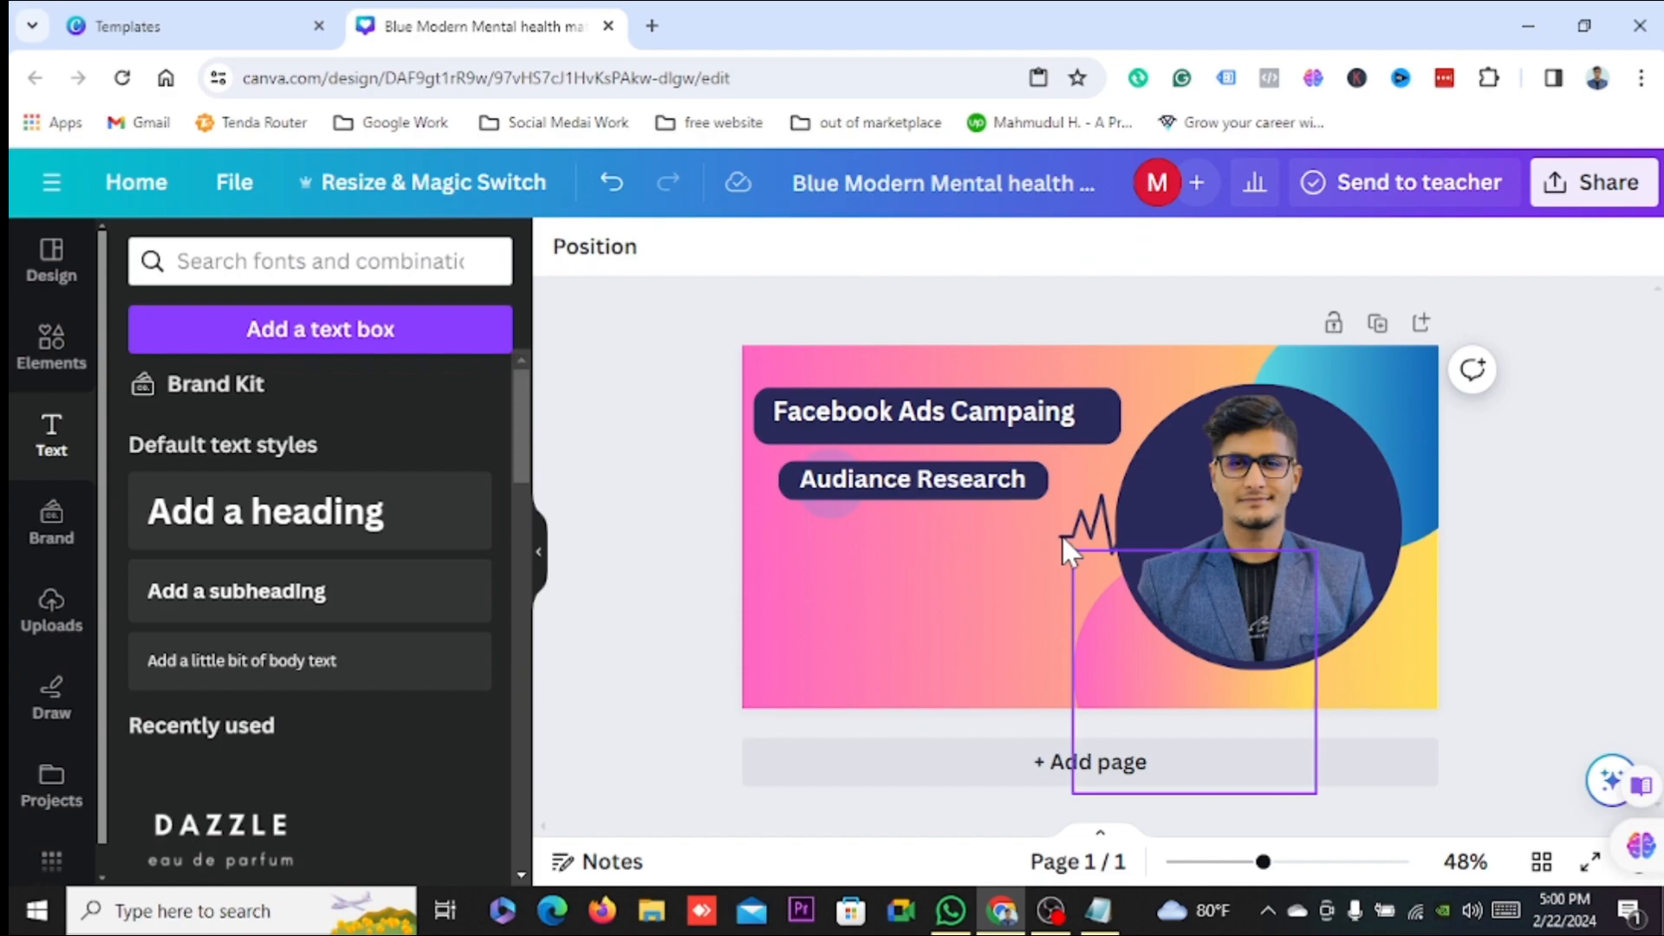
# Move the heartbeat graphic onto the blue circle behind the portrait, and duplicate the "Audiance Research" bar below as "Set-up Facebook Ads".
pyautogui.moveTo(1063, 534); pyautogui.dragTo(1347, 399)
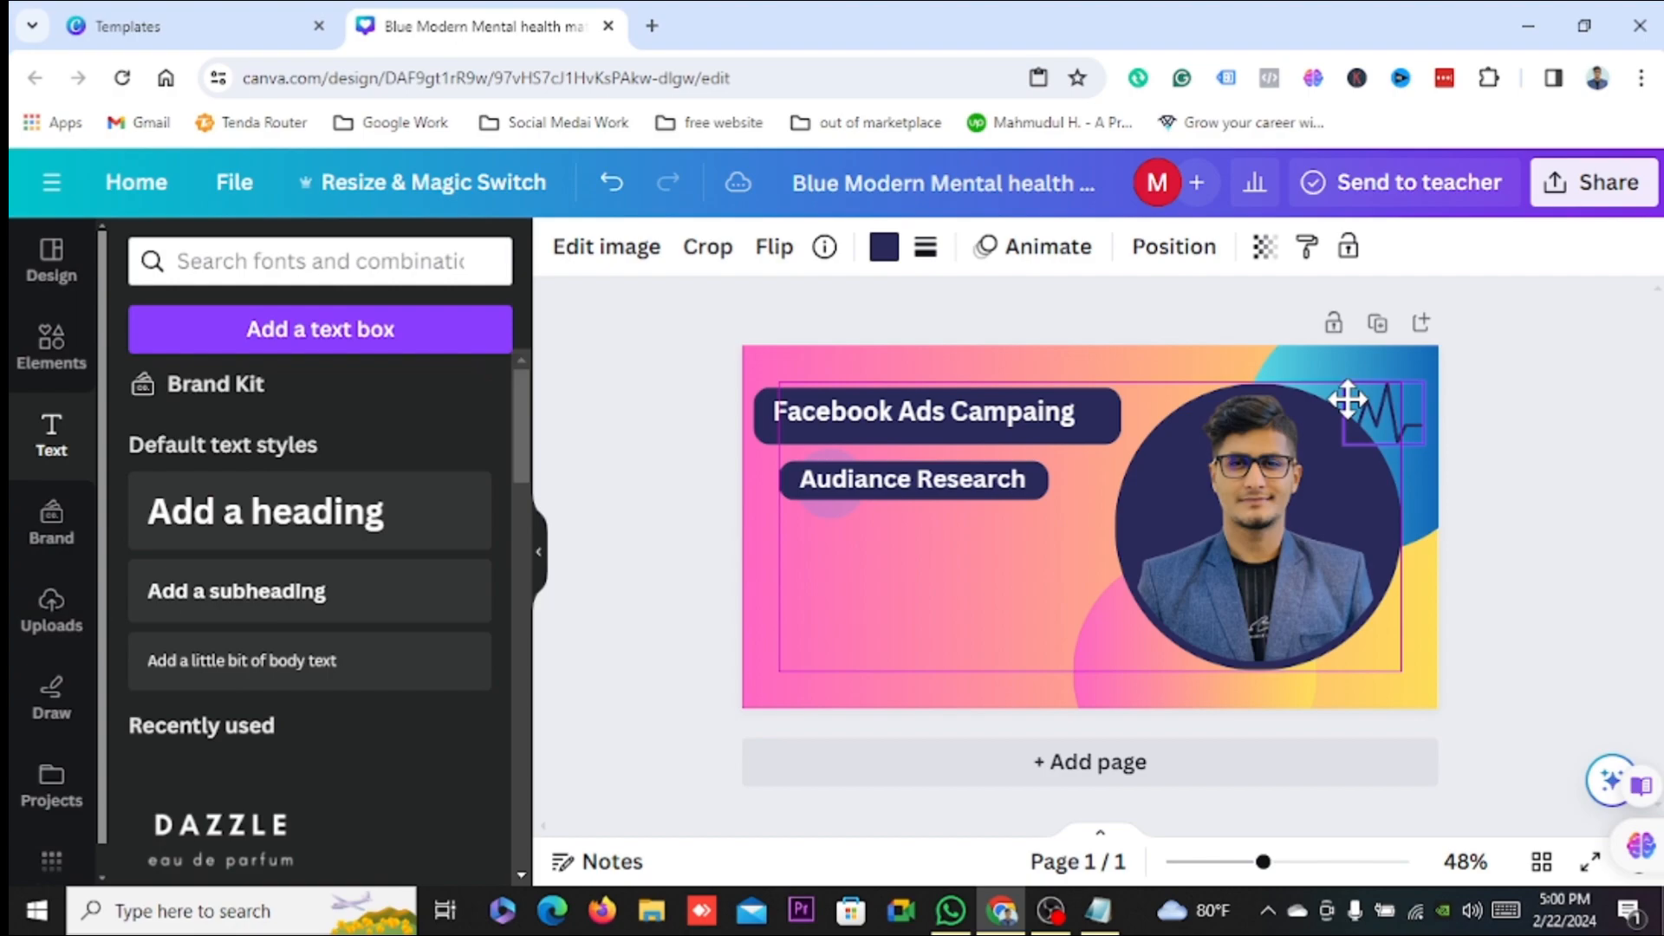
pyautogui.click(1044, 486)
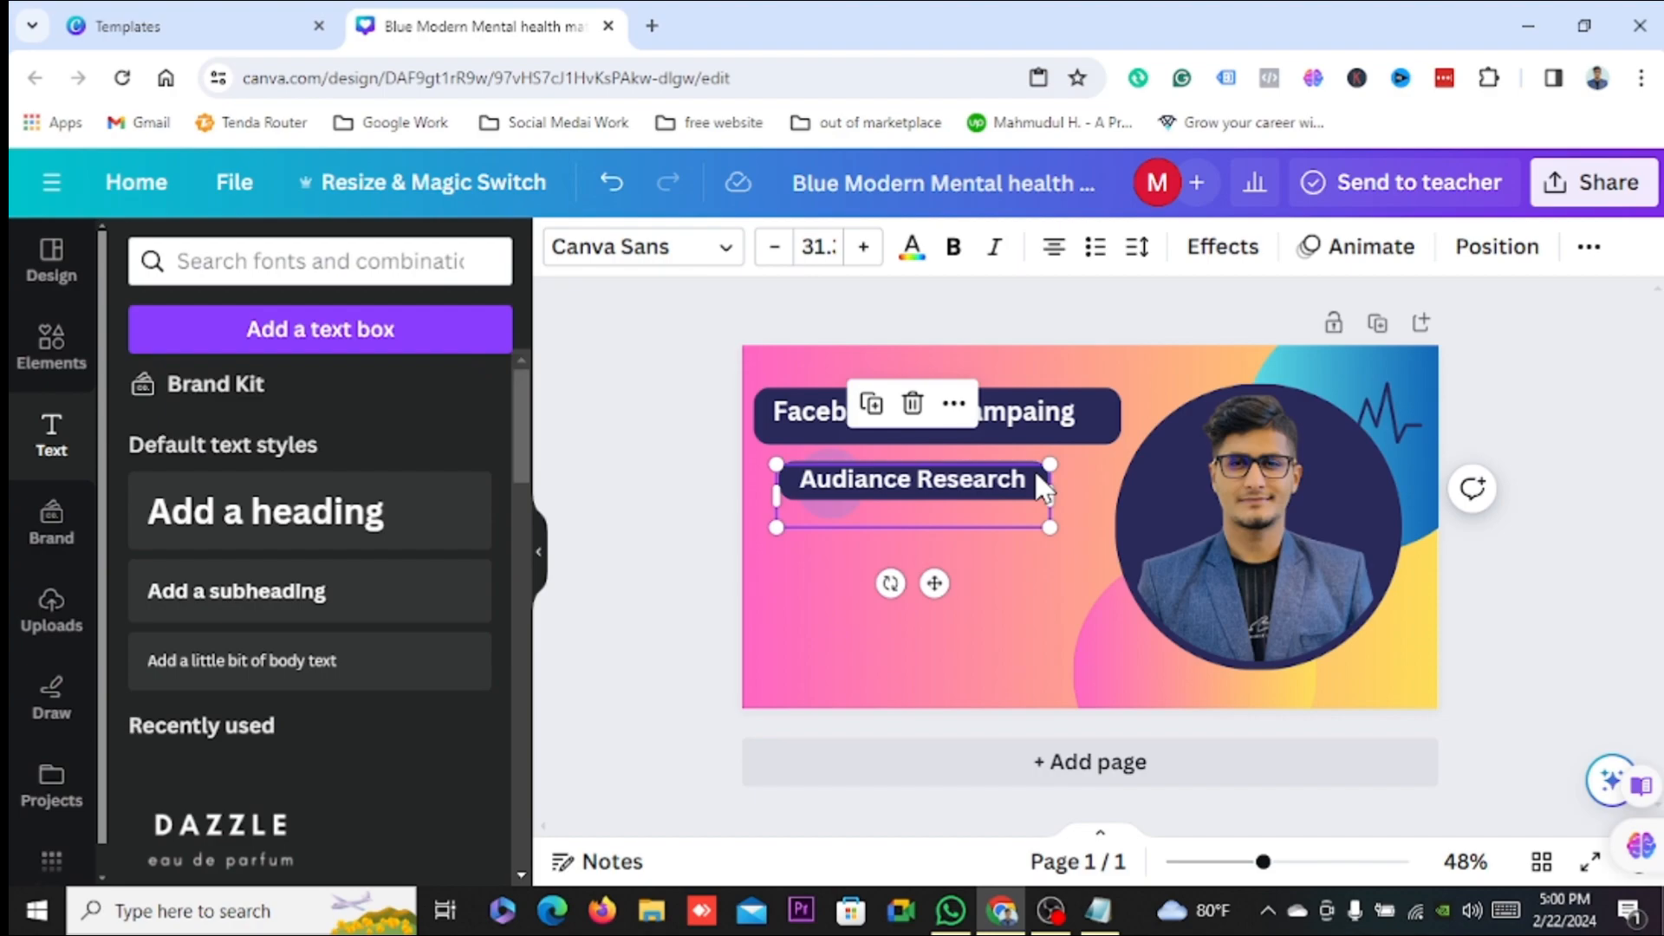
pyautogui.keyDown('shift'); pyautogui.click(1033, 470); pyautogui.keyUp('shift')
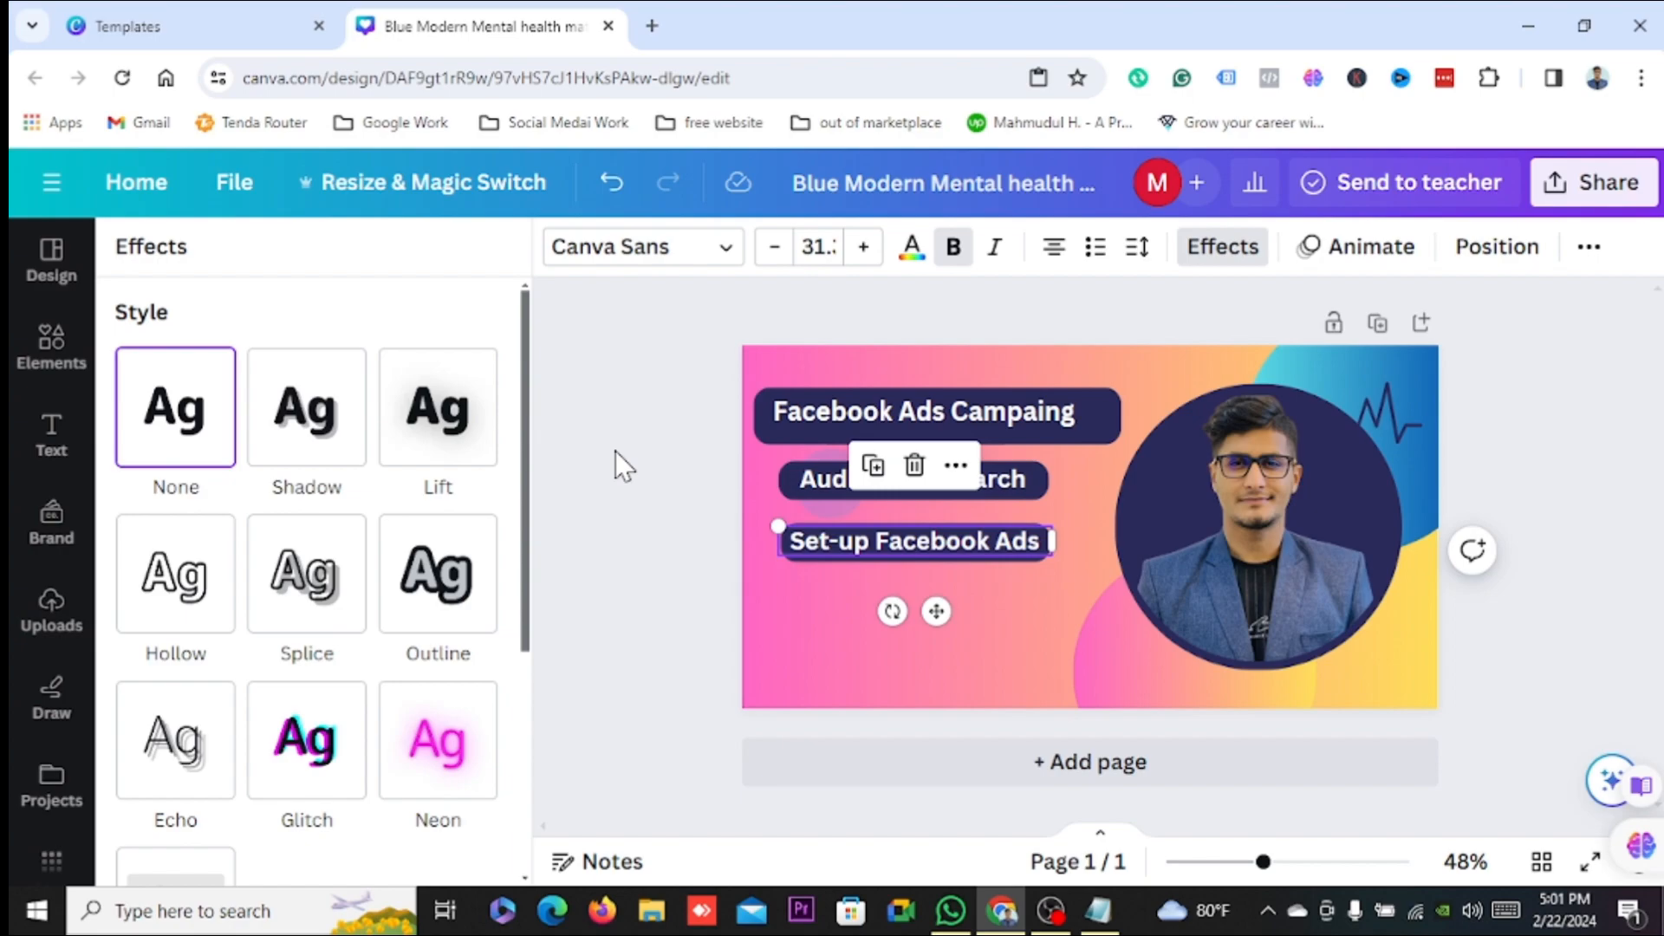
pyautogui.click(615, 450)
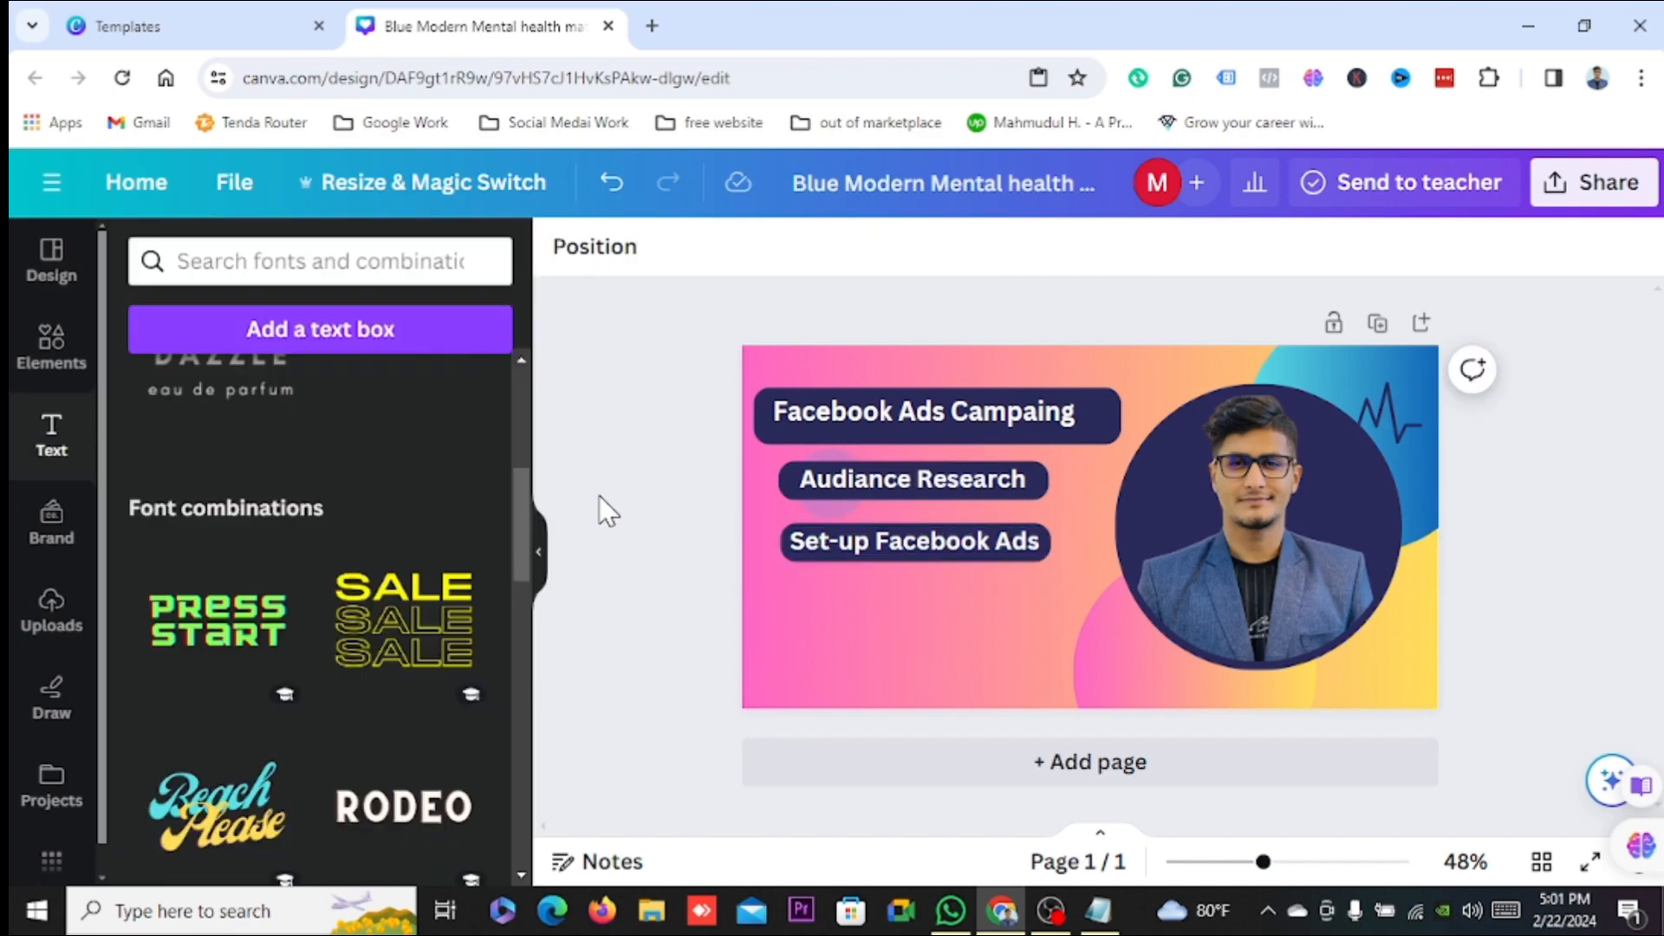
# Shorten the heading bar to fit its text, and move the translucent purple circle to the gap between the heading and the portrait.
pyautogui.click(1040, 414)
pyautogui.moveTo(1122, 414); pyautogui.dragTo(1099, 411)
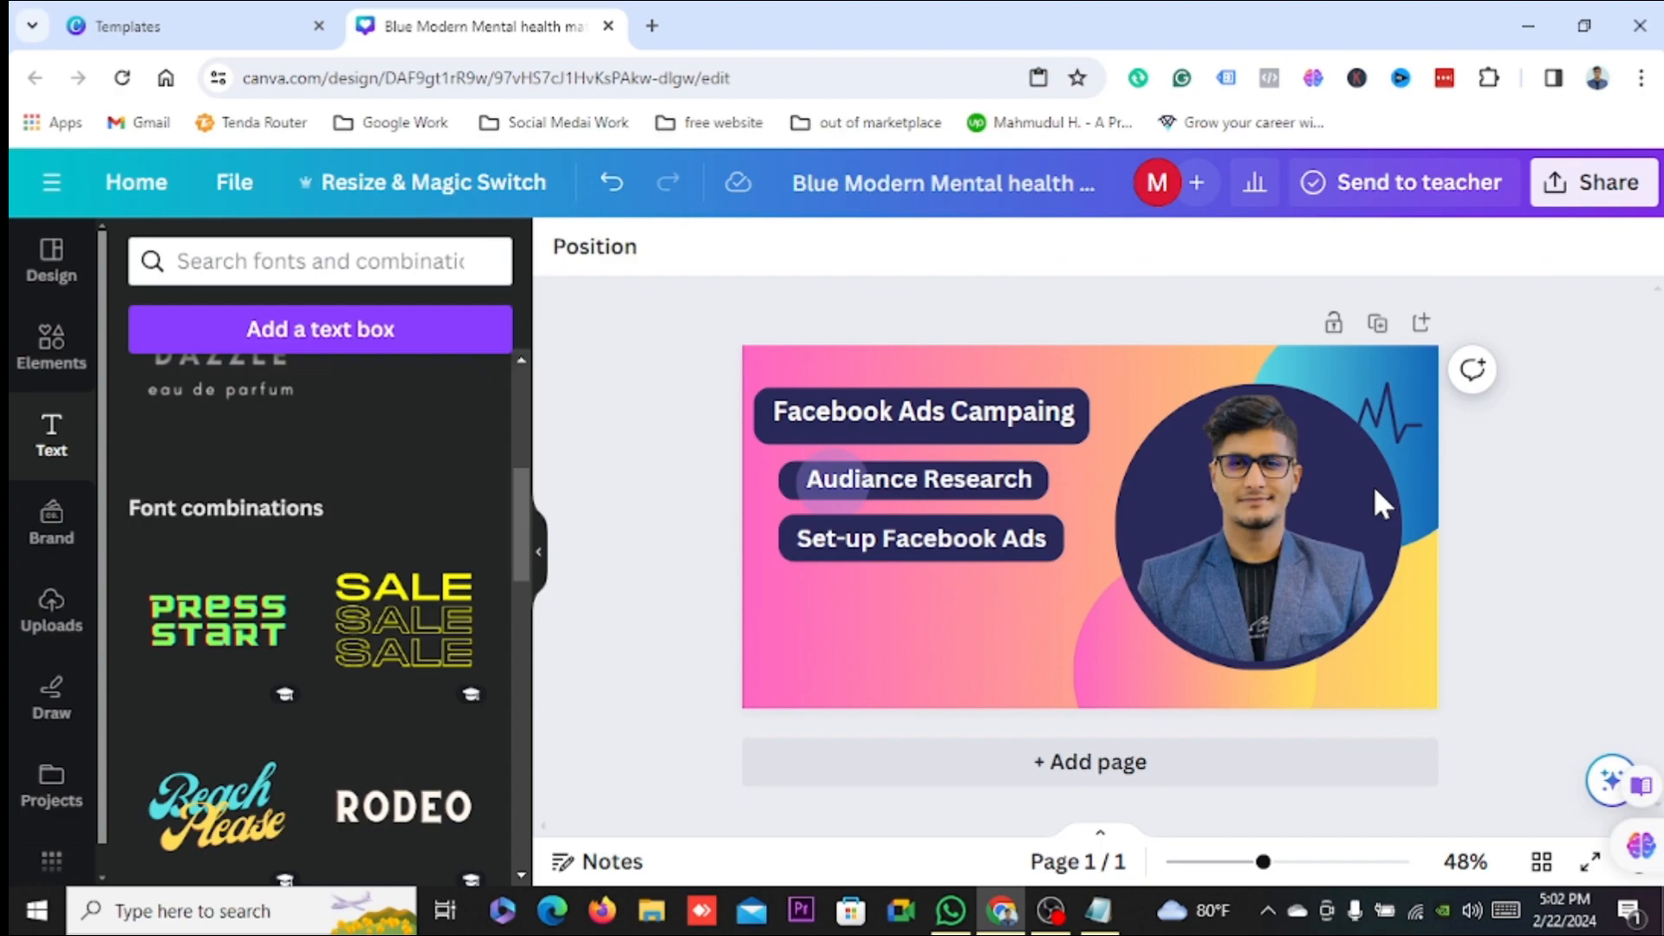
pyautogui.moveTo(1381, 503); pyautogui.dragTo(1170, 517)
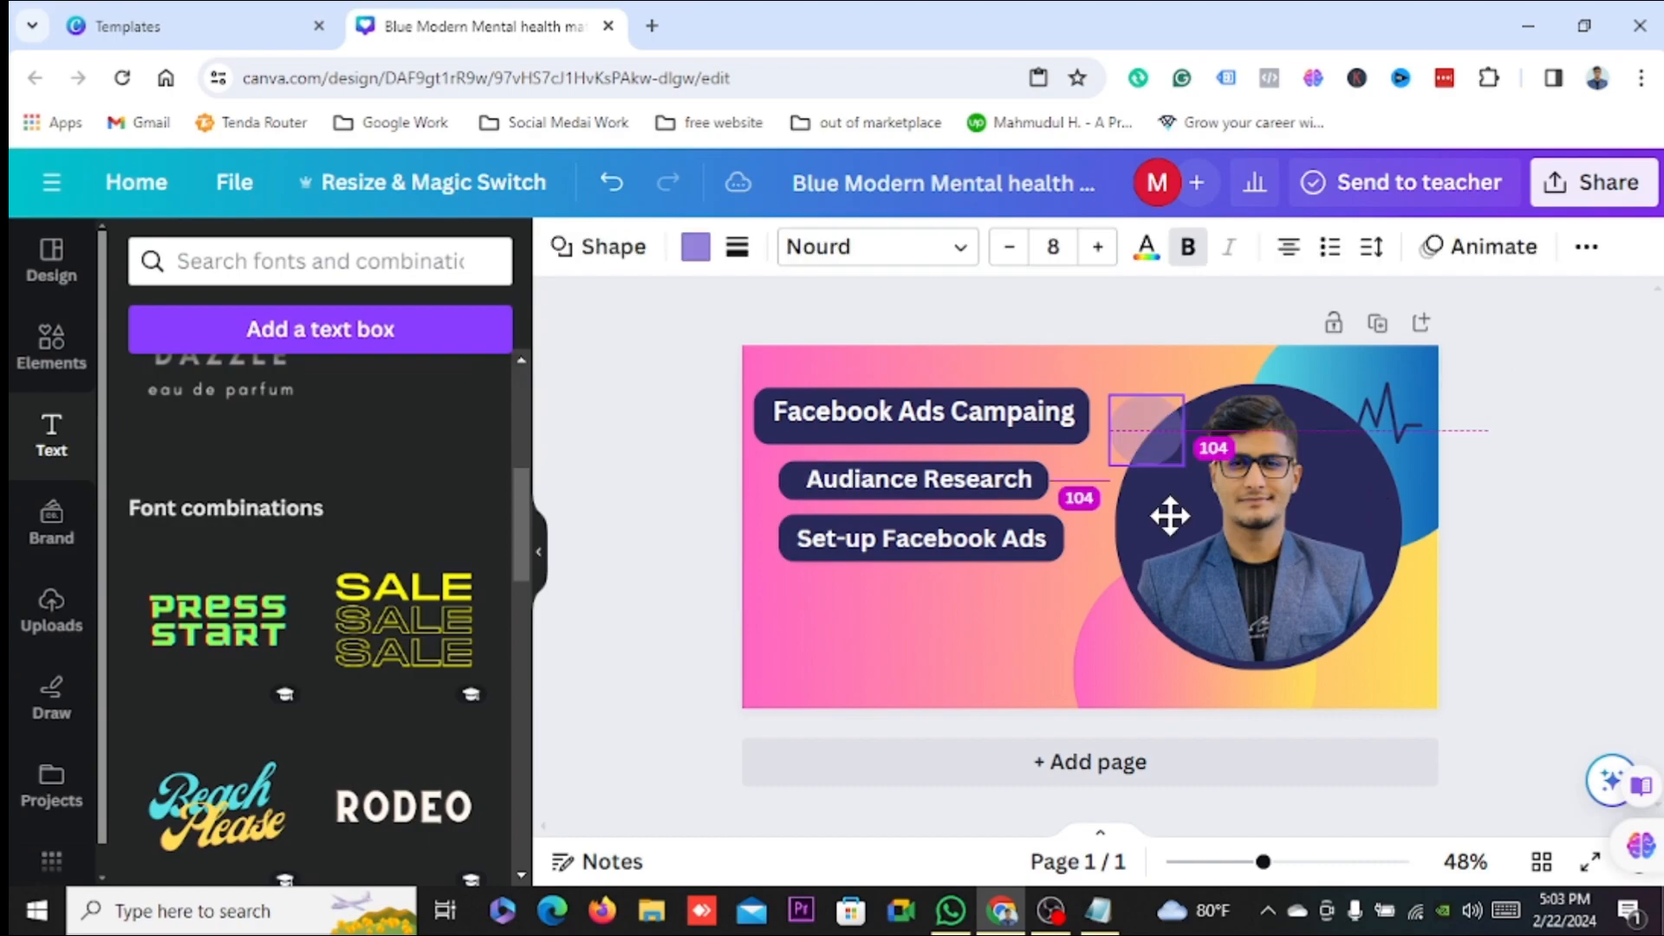
pyautogui.moveTo(1170, 517); pyautogui.dragTo(1190, 464)
# Add a "Set-up Facebook Pixel" bar beneath "Set-up Facebook Ads" and realign the "Audiance Research" text on its own bar.
pyautogui.click(951, 606)
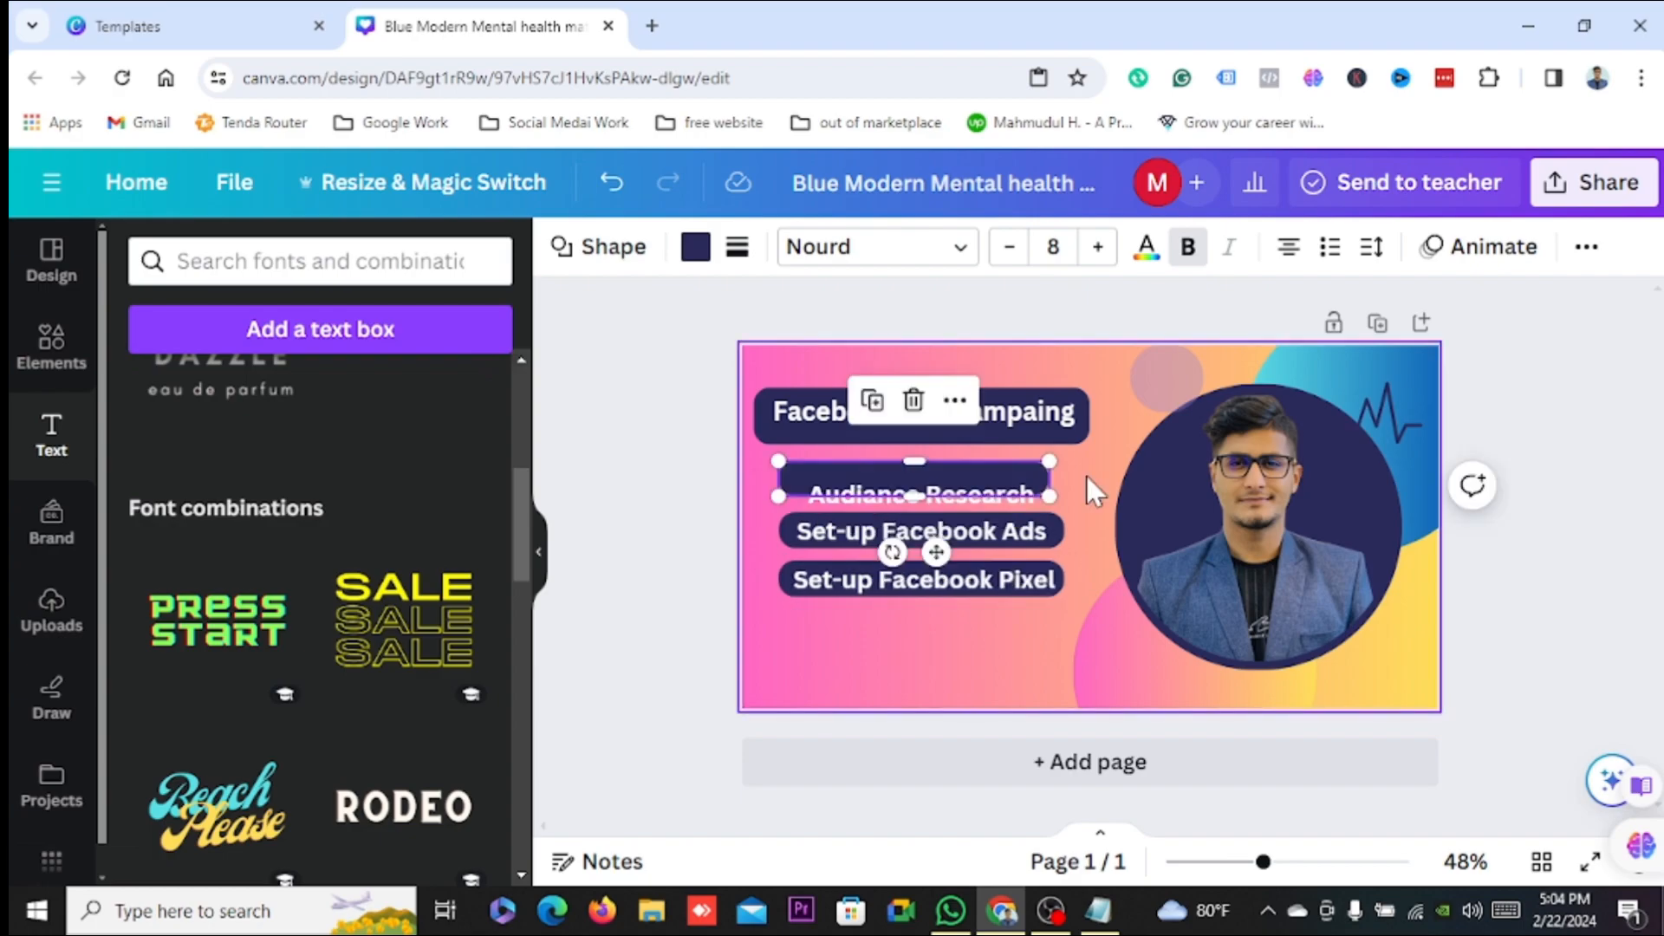
pyautogui.moveTo(997, 497); pyautogui.dragTo(1002, 496)
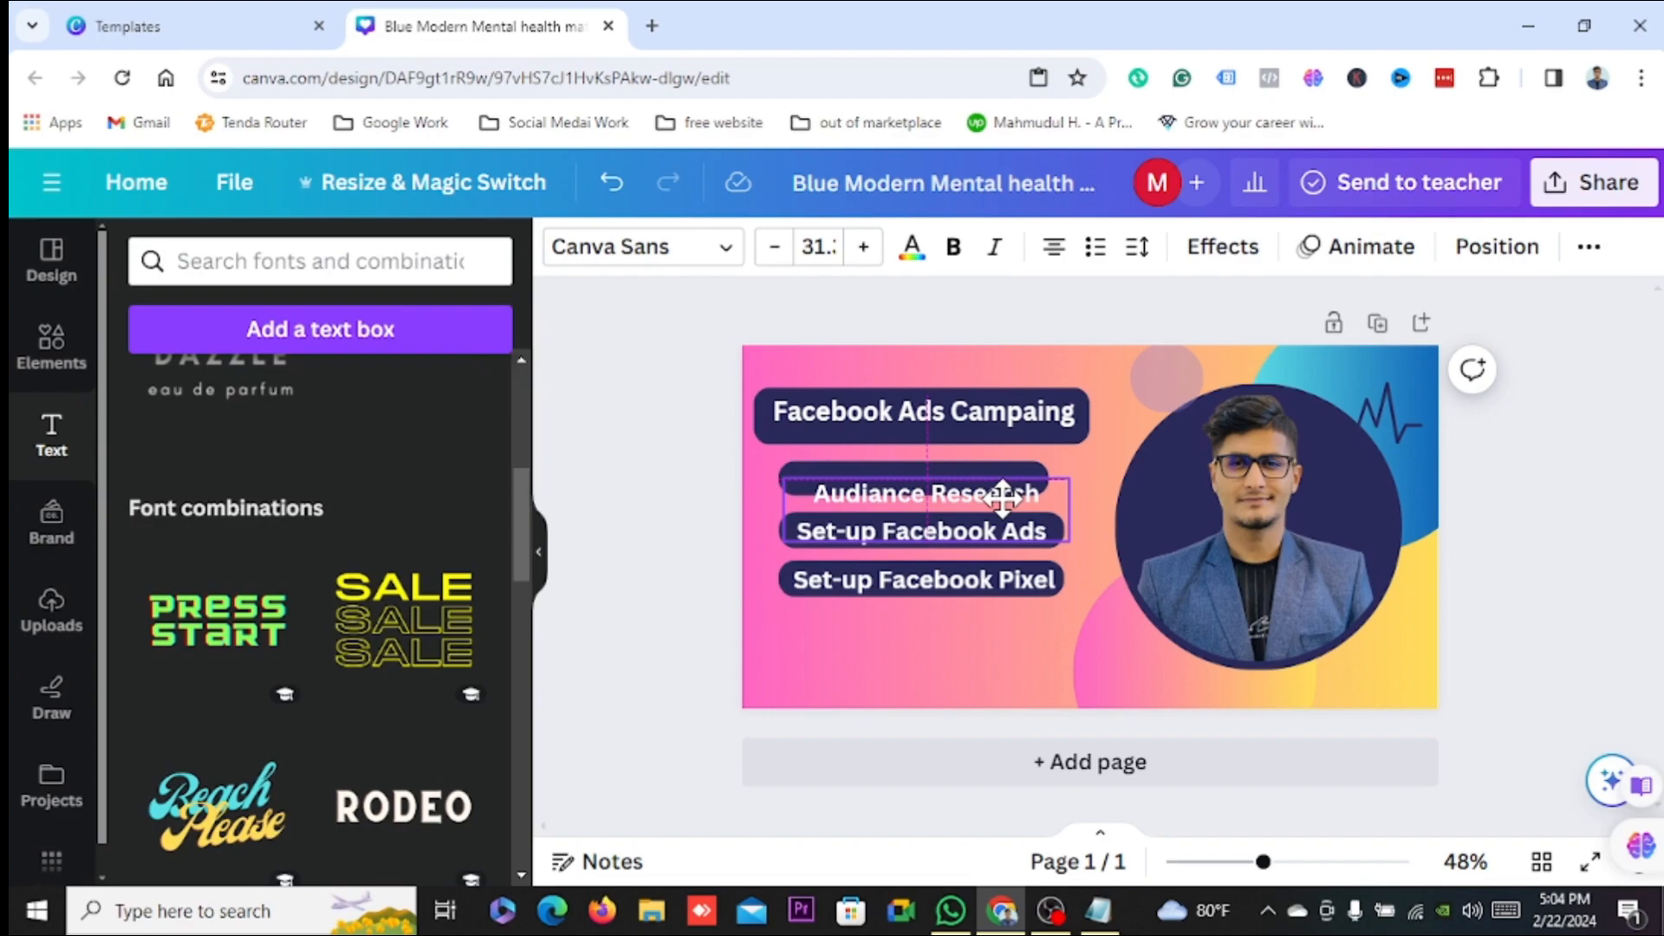
pyautogui.moveTo(1003, 496); pyautogui.dragTo(998, 480)
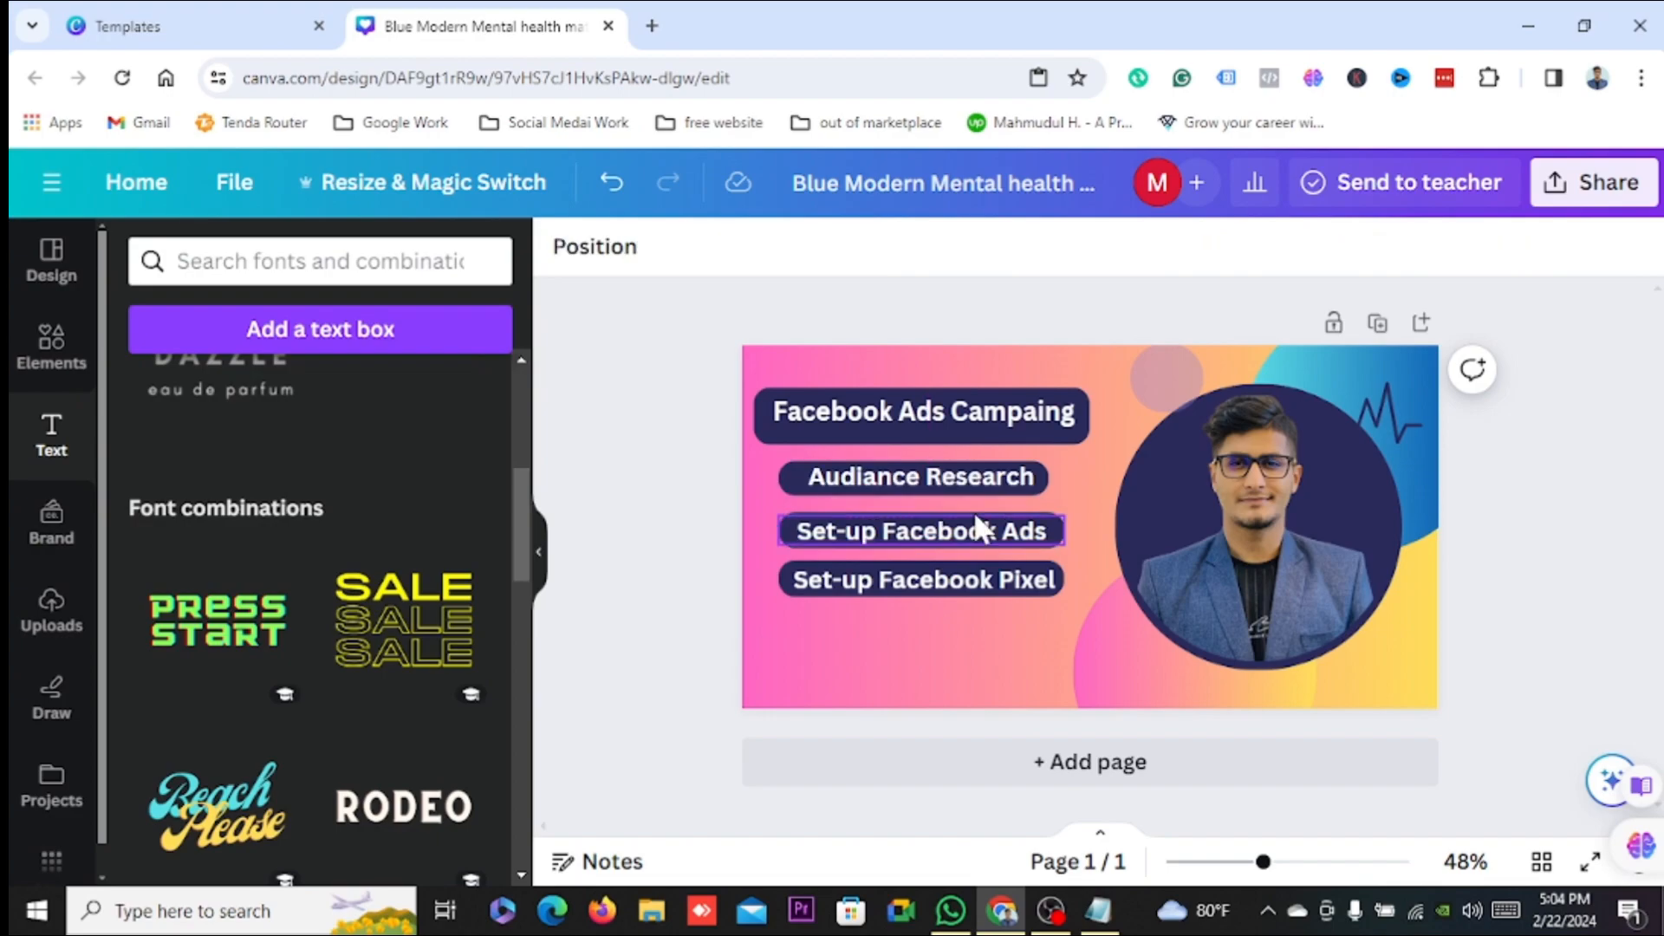
# Add a "Boost Sales & Leads" bar beneath "Set-up Facebook Pixel" and narrow it to about 458 wide.
pyautogui.click(974, 518)
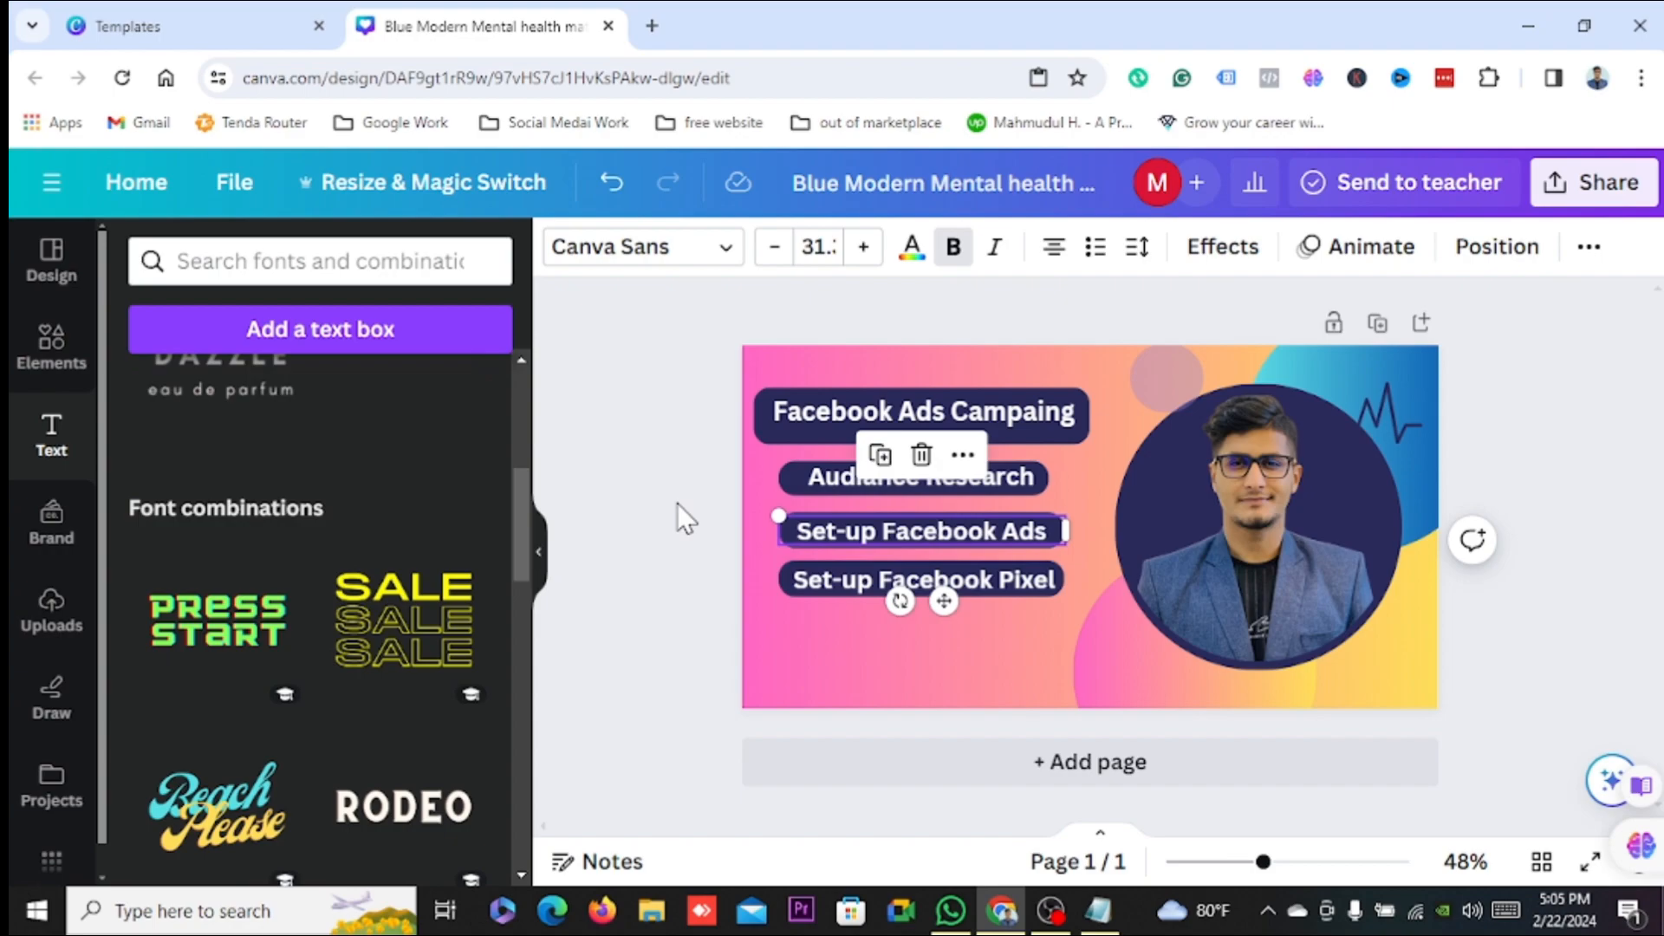
pyautogui.hotkey('ctrl', 'v')
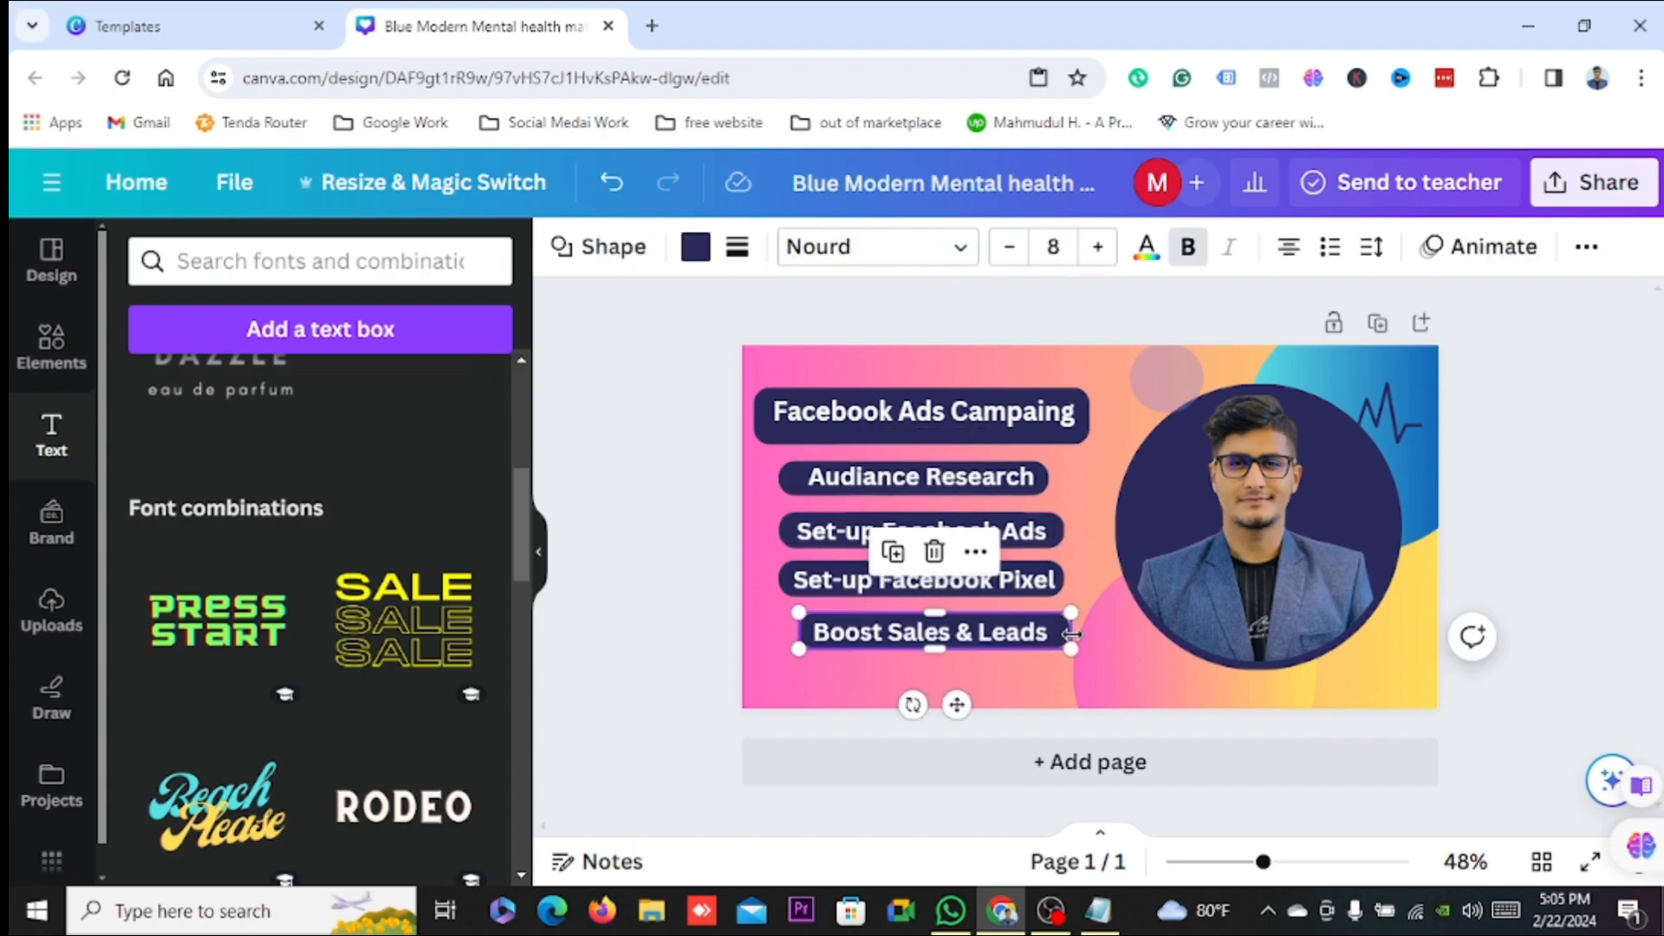
pyautogui.moveTo(1072, 635); pyautogui.dragTo(1063, 634)
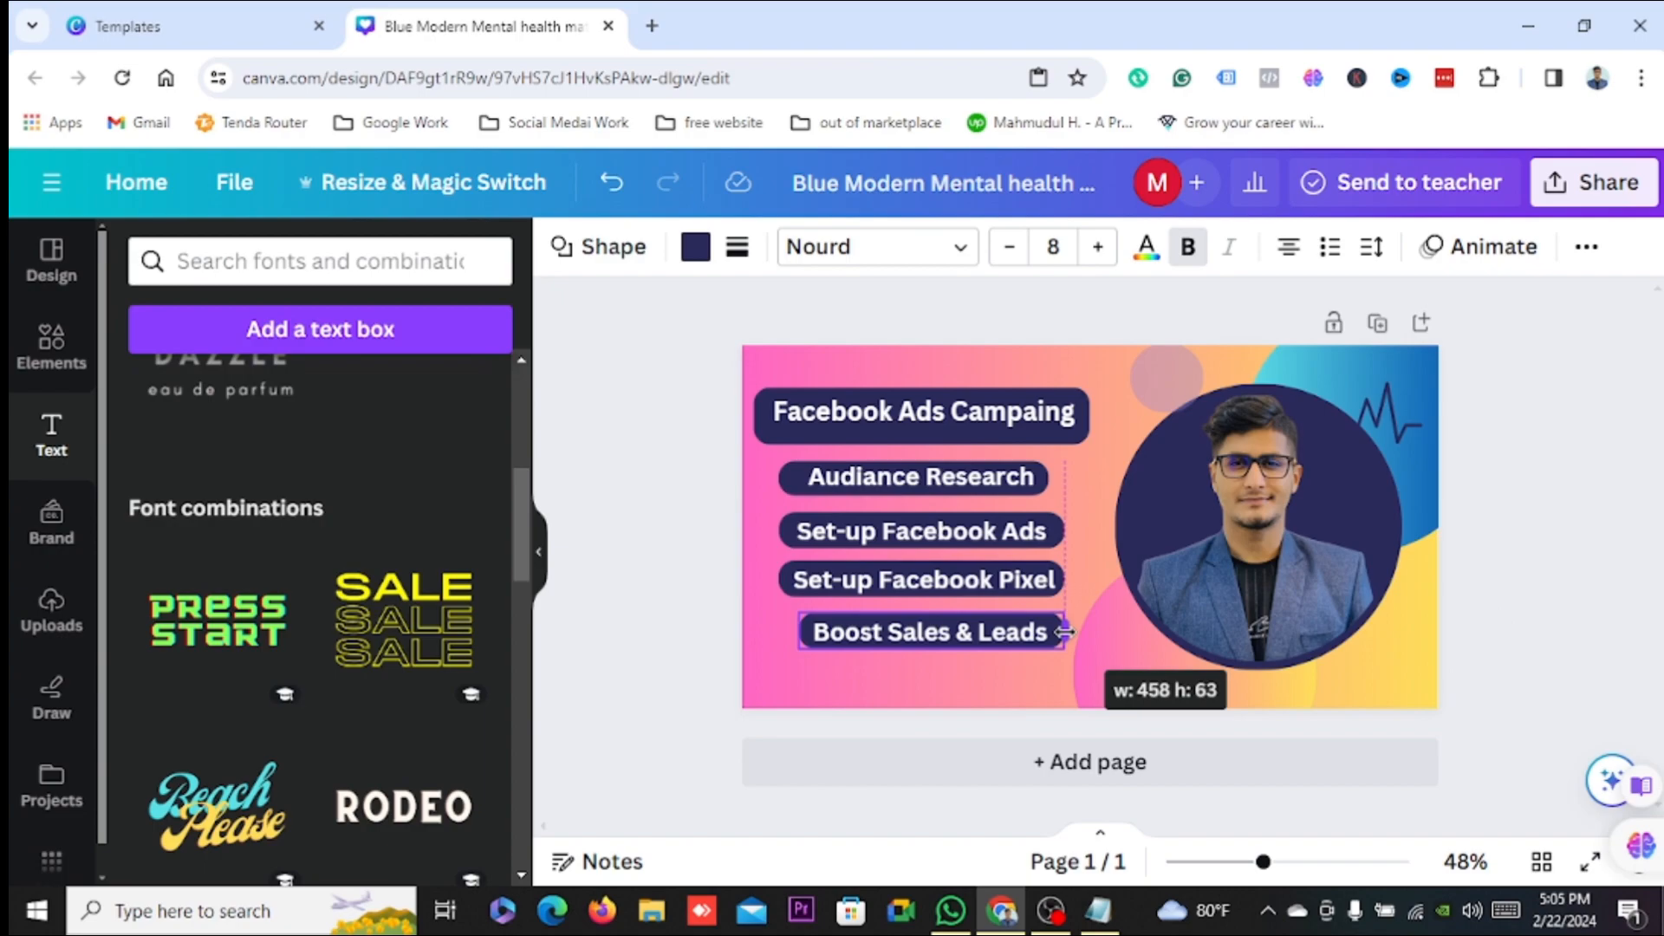
pyautogui.click(597, 612)
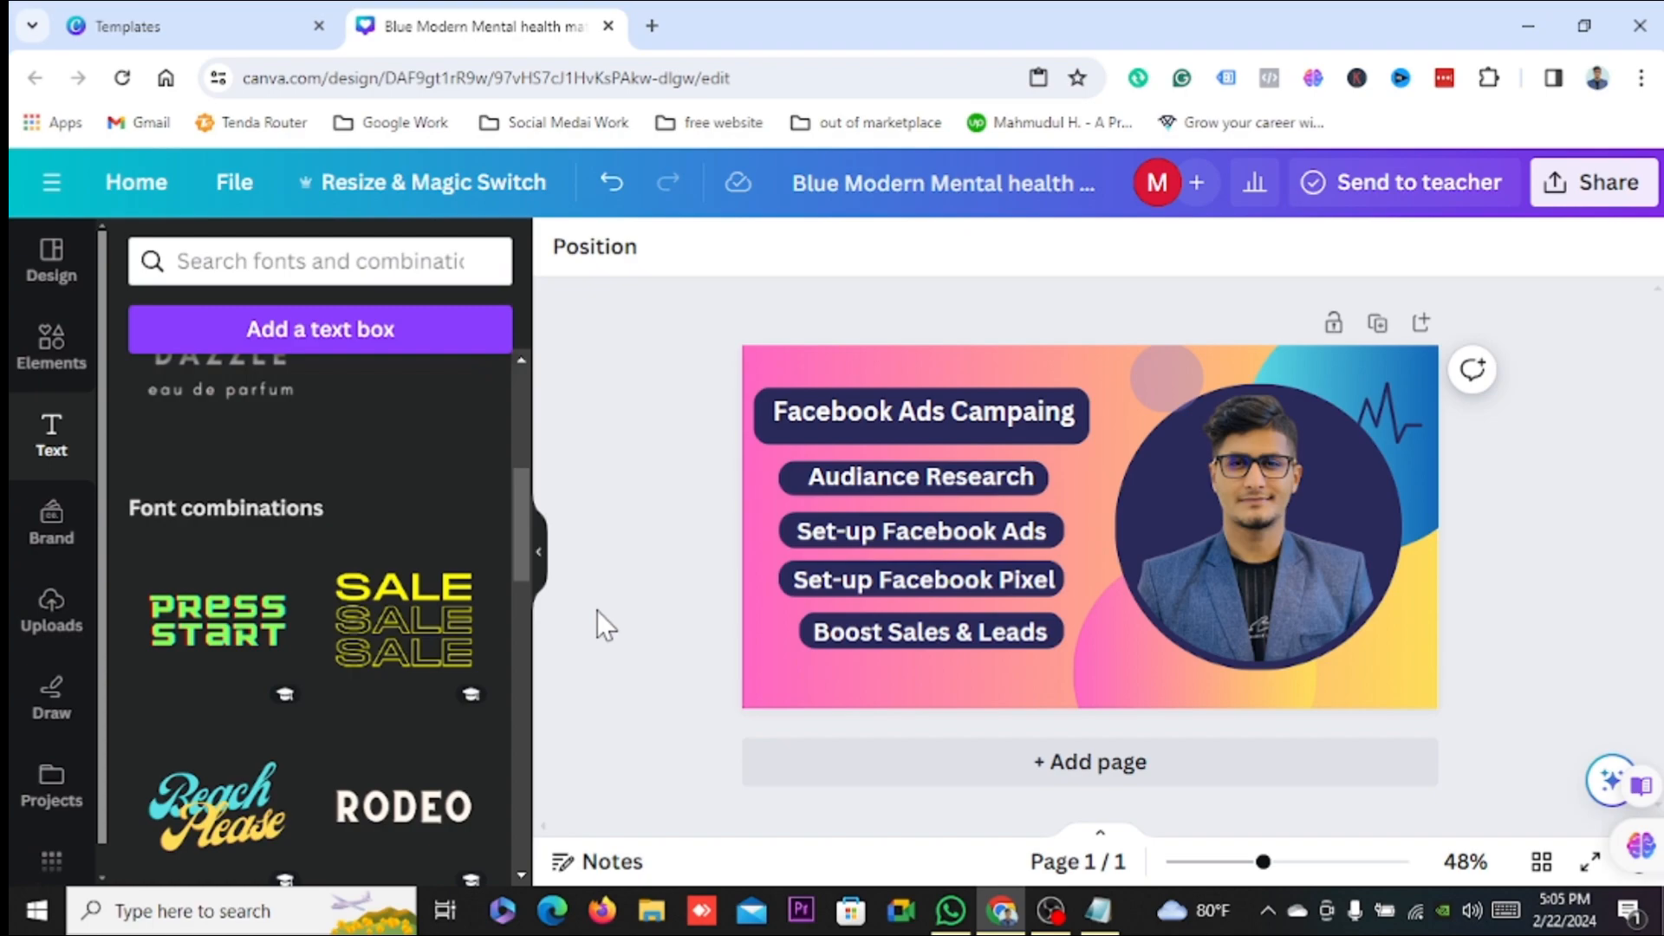
# Color the heading text yellow and enlarge it together with its bar, and center the "Audiance Research" text on its bar.
pyautogui.click(990, 386)
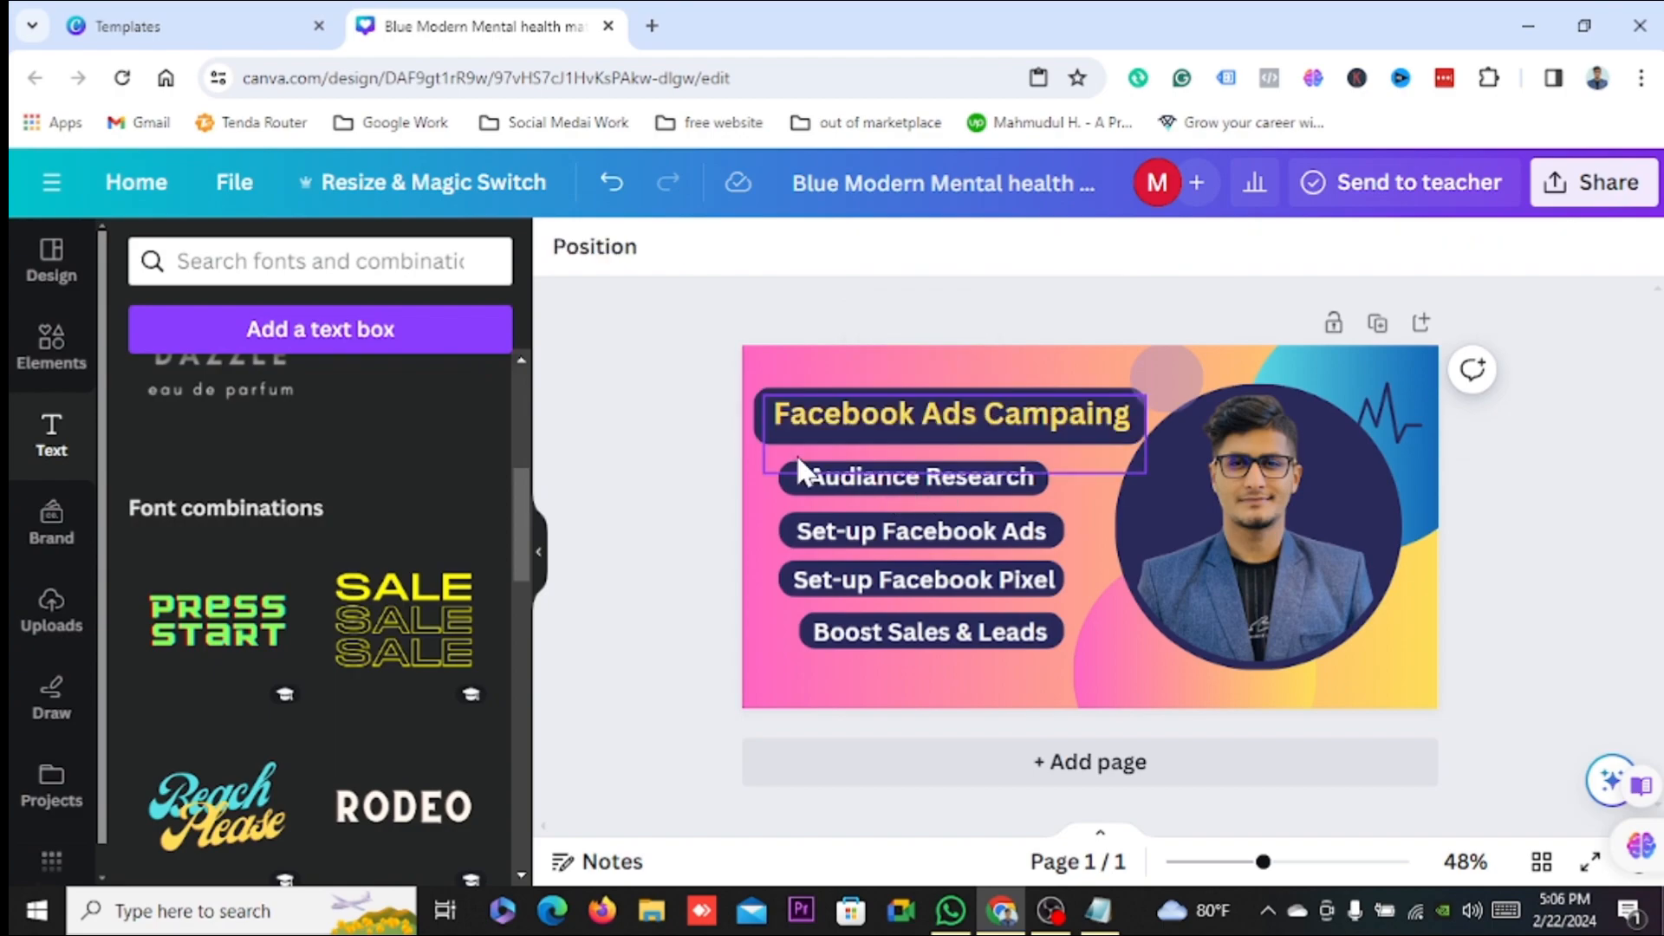
pyautogui.click(788, 475)
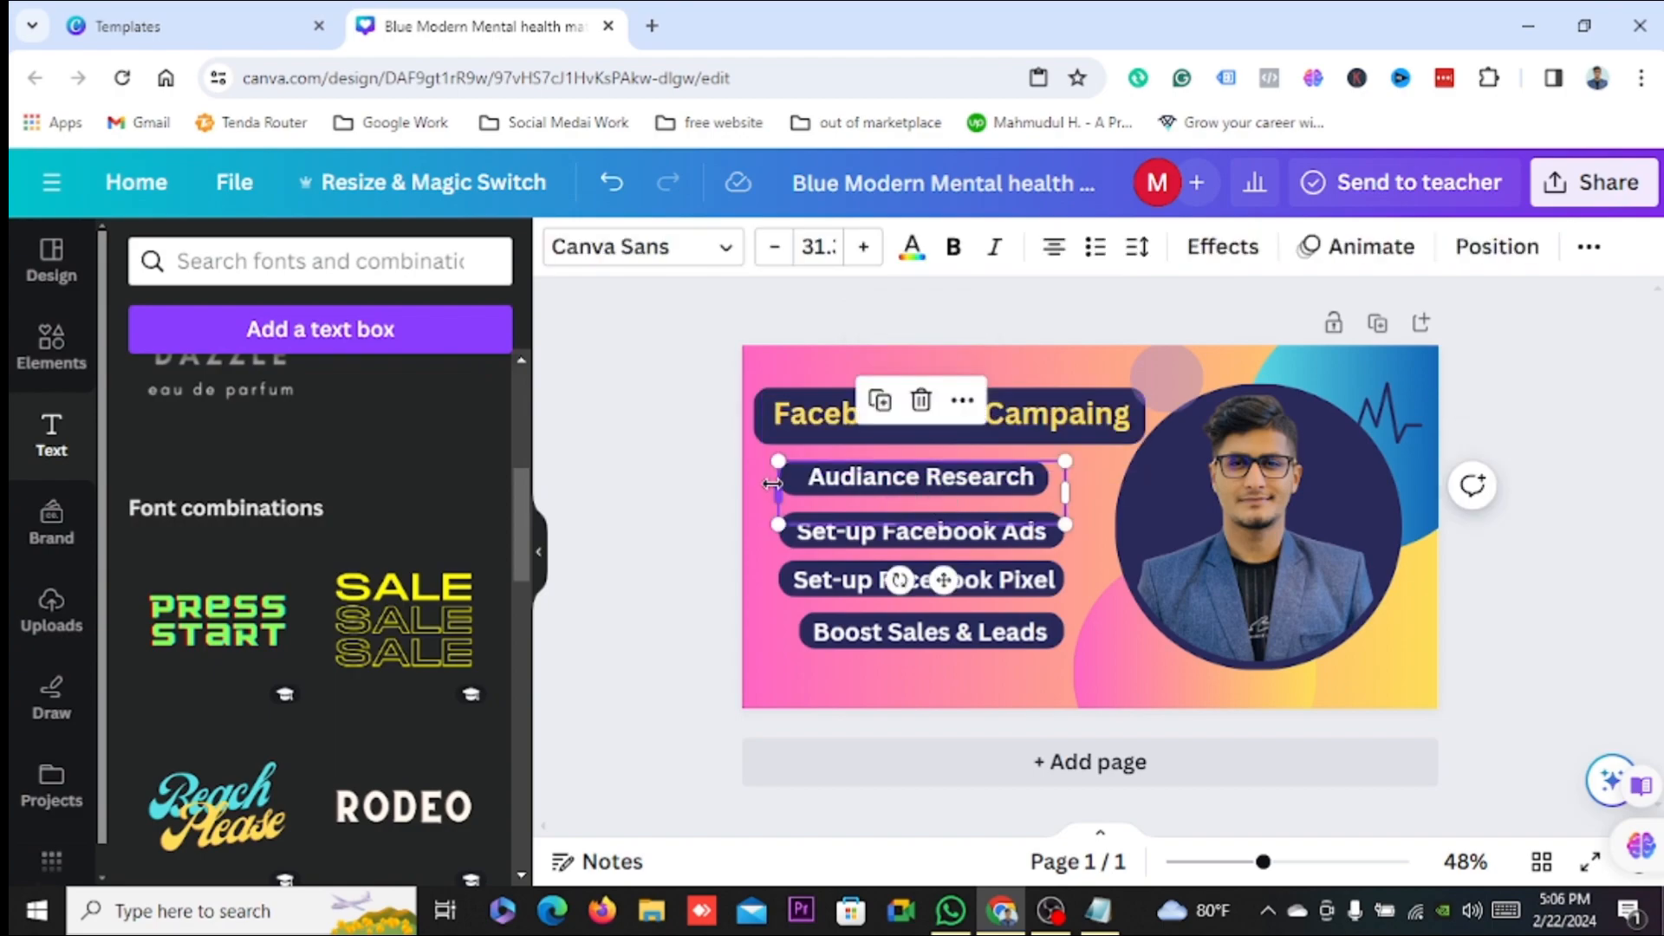
pyautogui.moveTo(772, 483); pyautogui.dragTo(760, 488)
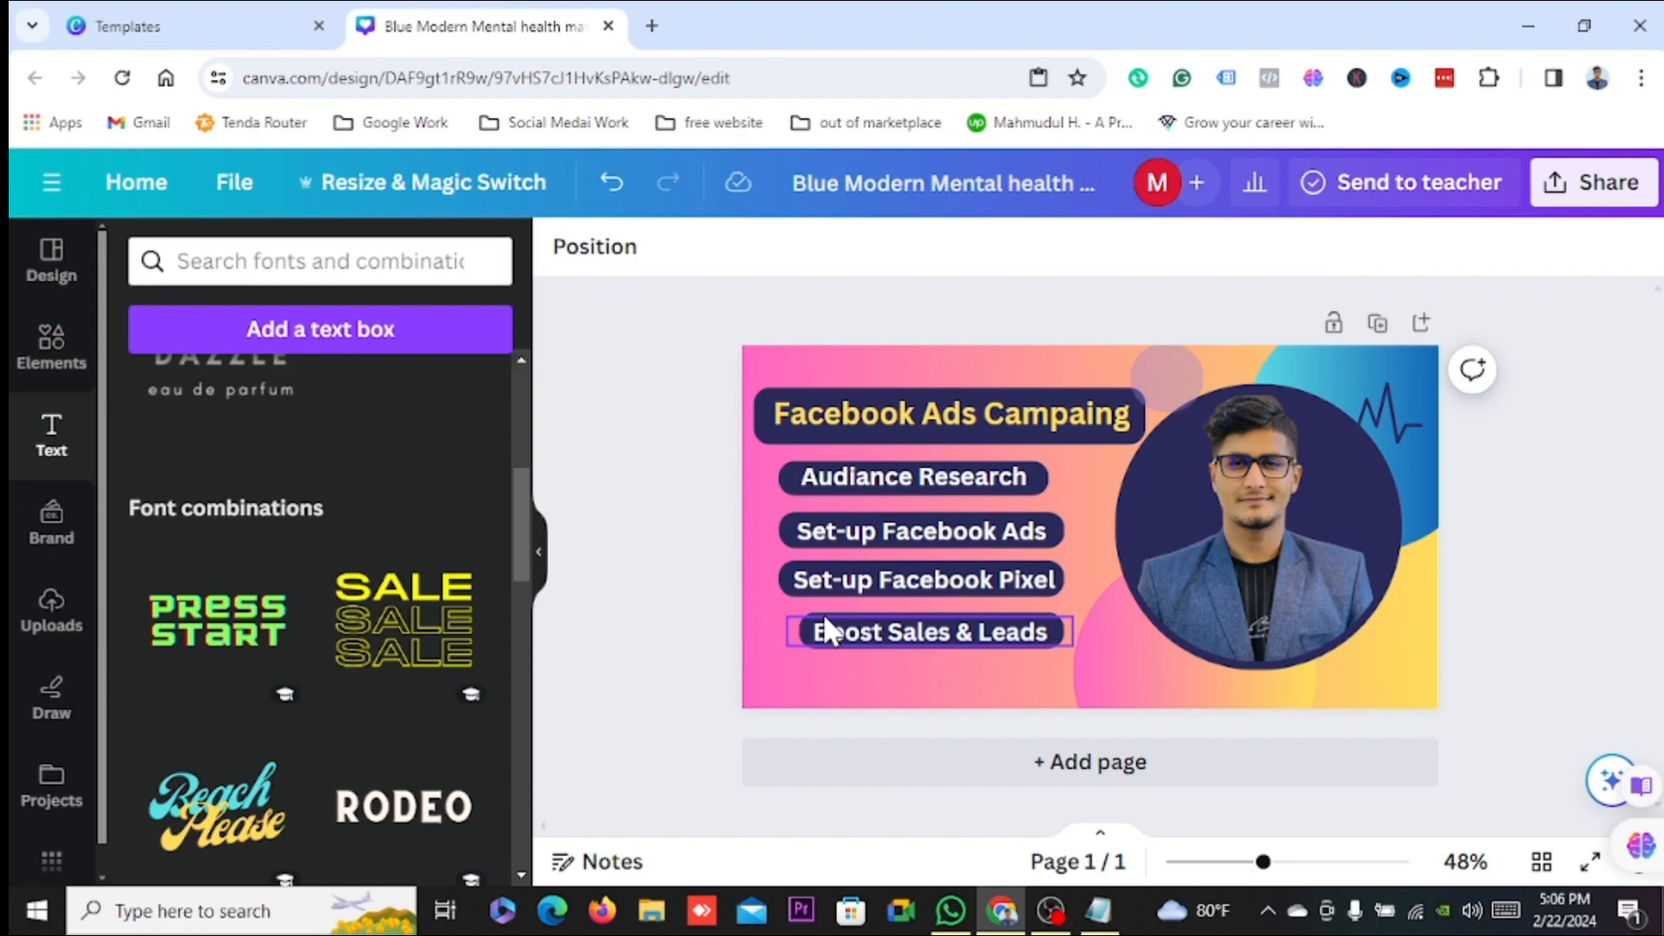
# Copy "Campaing Optimize and Manage" from the Notepad document and add it to the Canva design on a navy bar below "Boost Sales & Leads".
pyautogui.hotkey('alt', 'Tab')
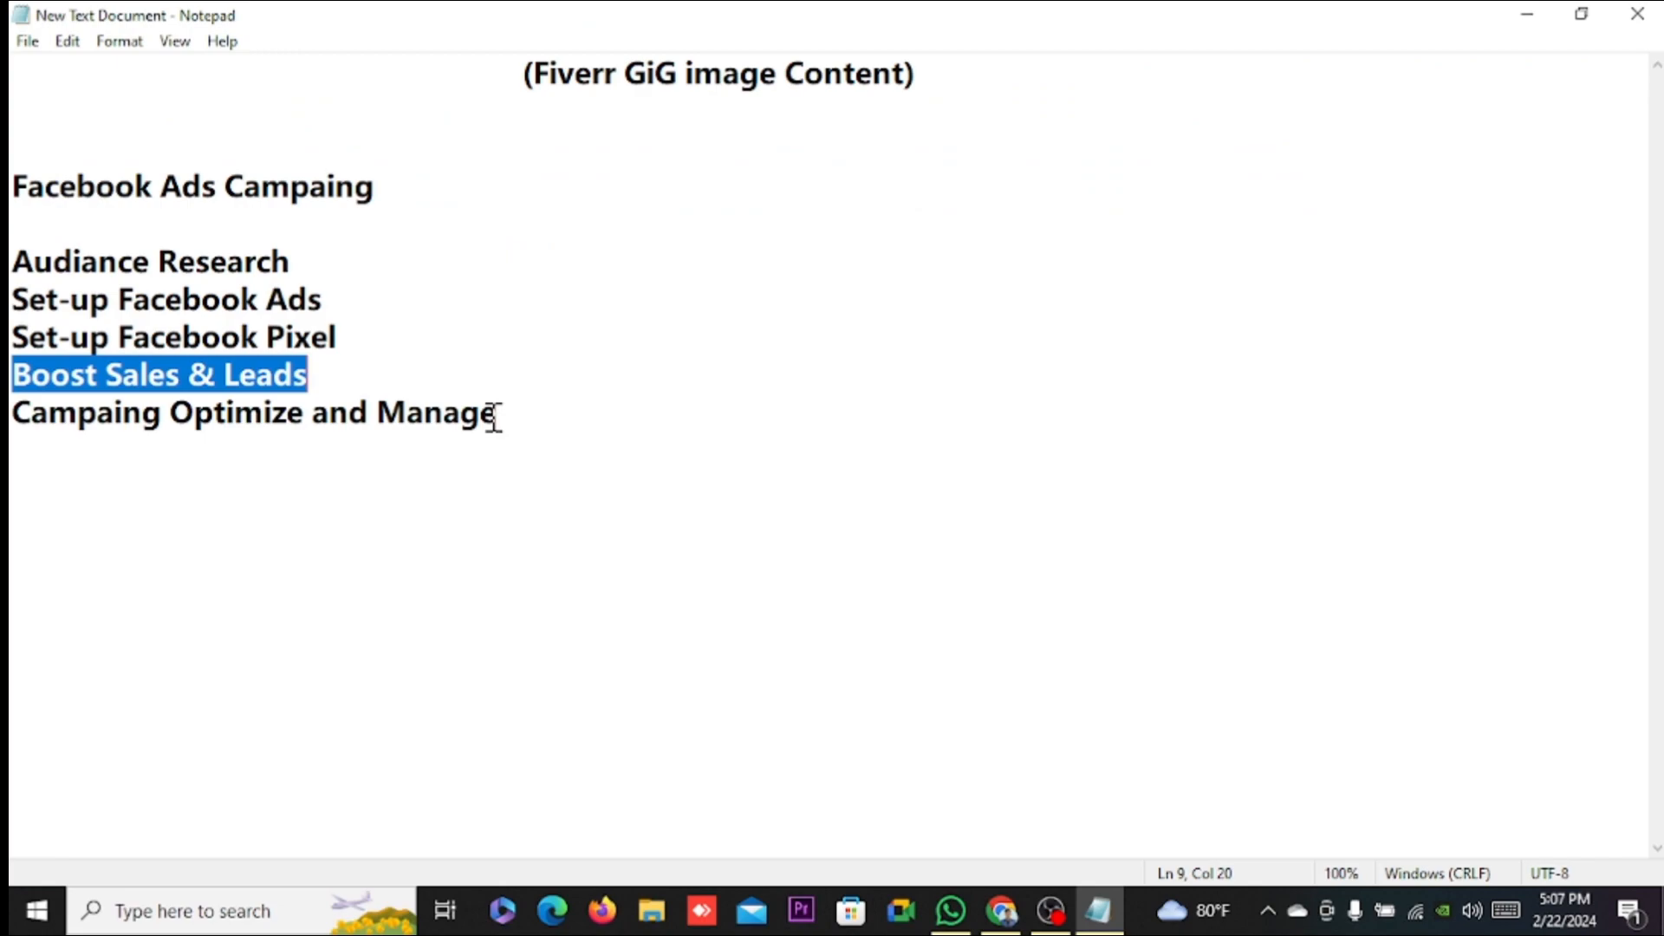
pyautogui.moveTo(496, 414); pyautogui.dragTo(12, 414)
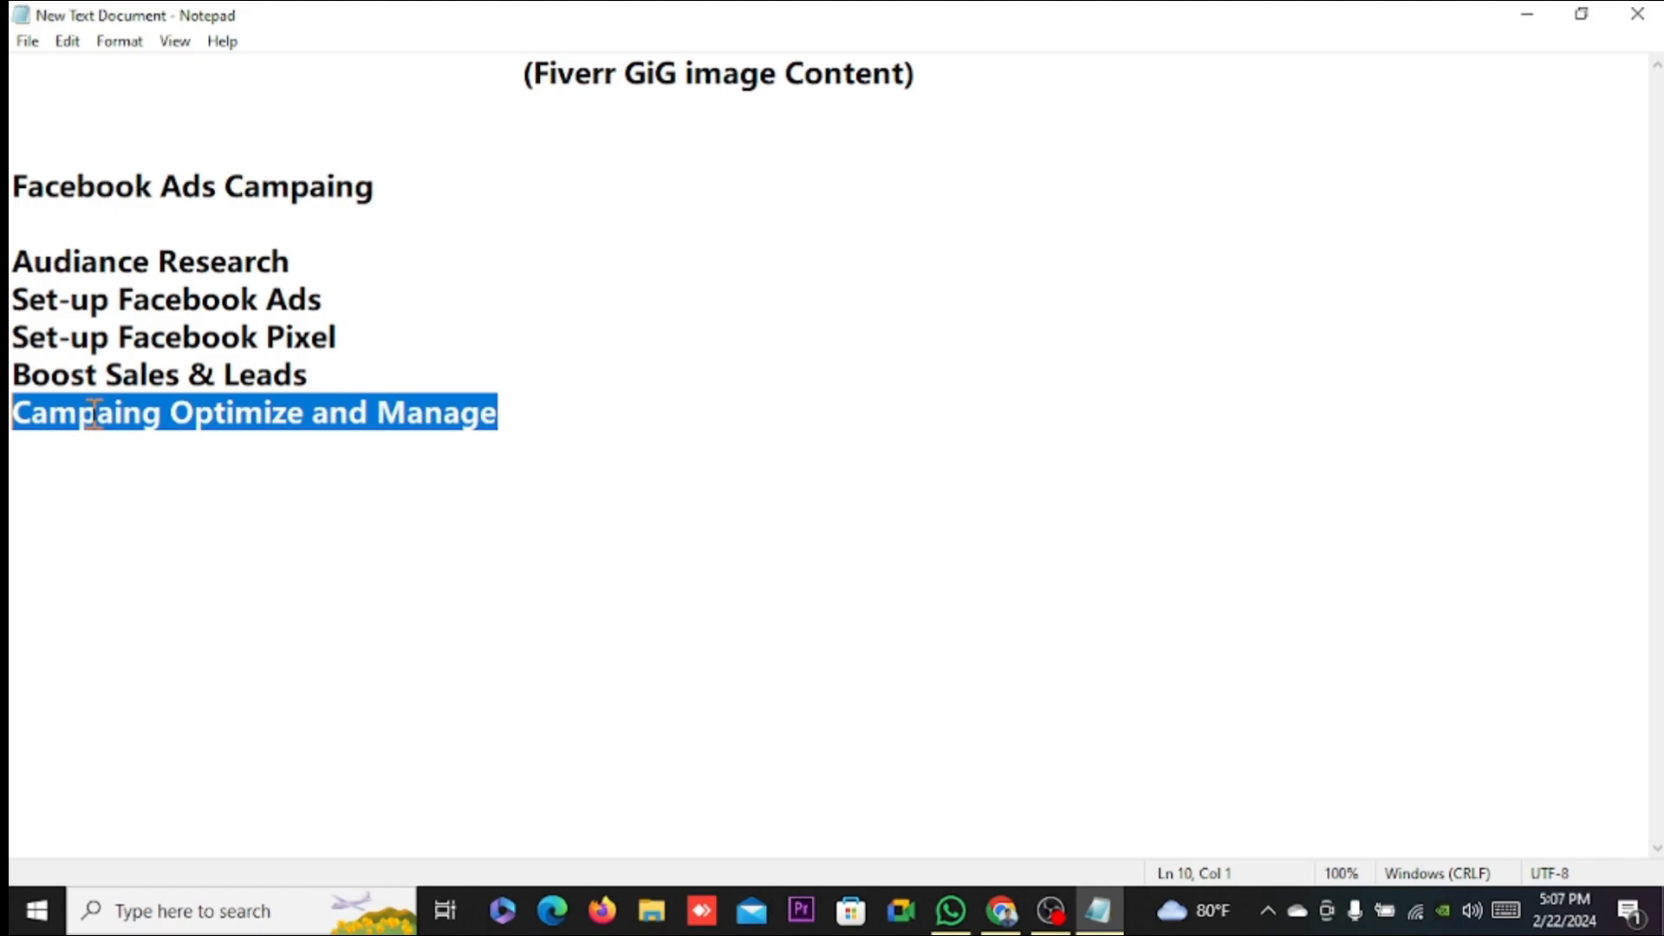
pyautogui.hotkey('alt', 'Tab')
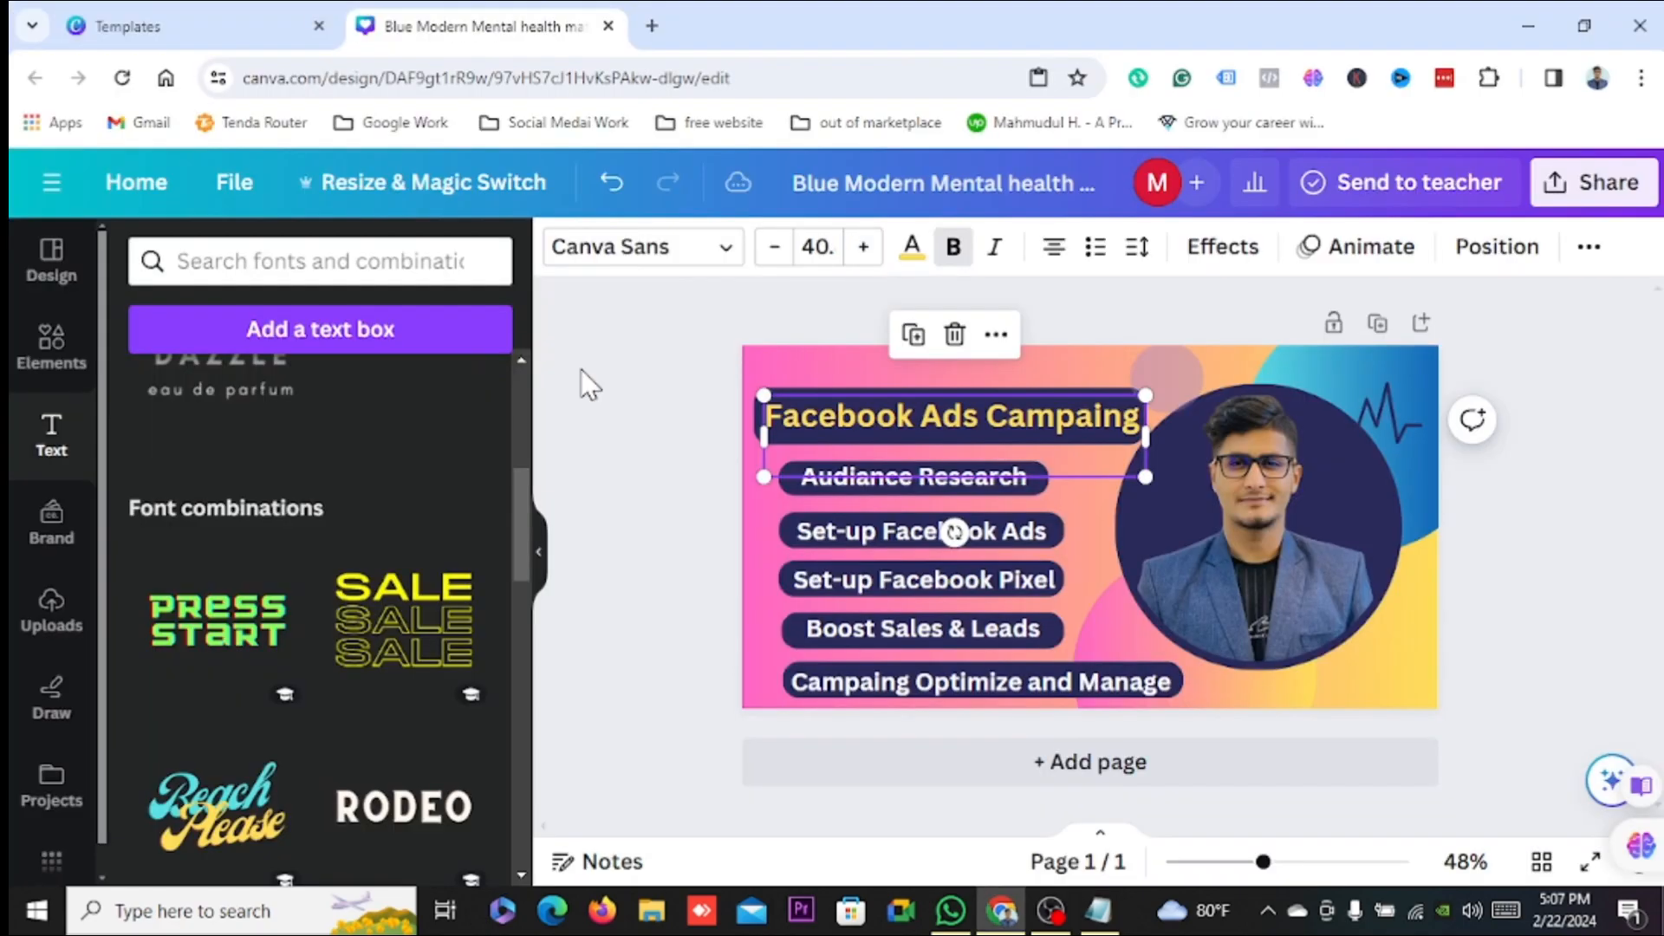
# Center the heading text on its bar and slightly enlarge the text on the four service bars from "Audiance Research" to "Boost Sales & Leads".
pyautogui.click(580, 369)
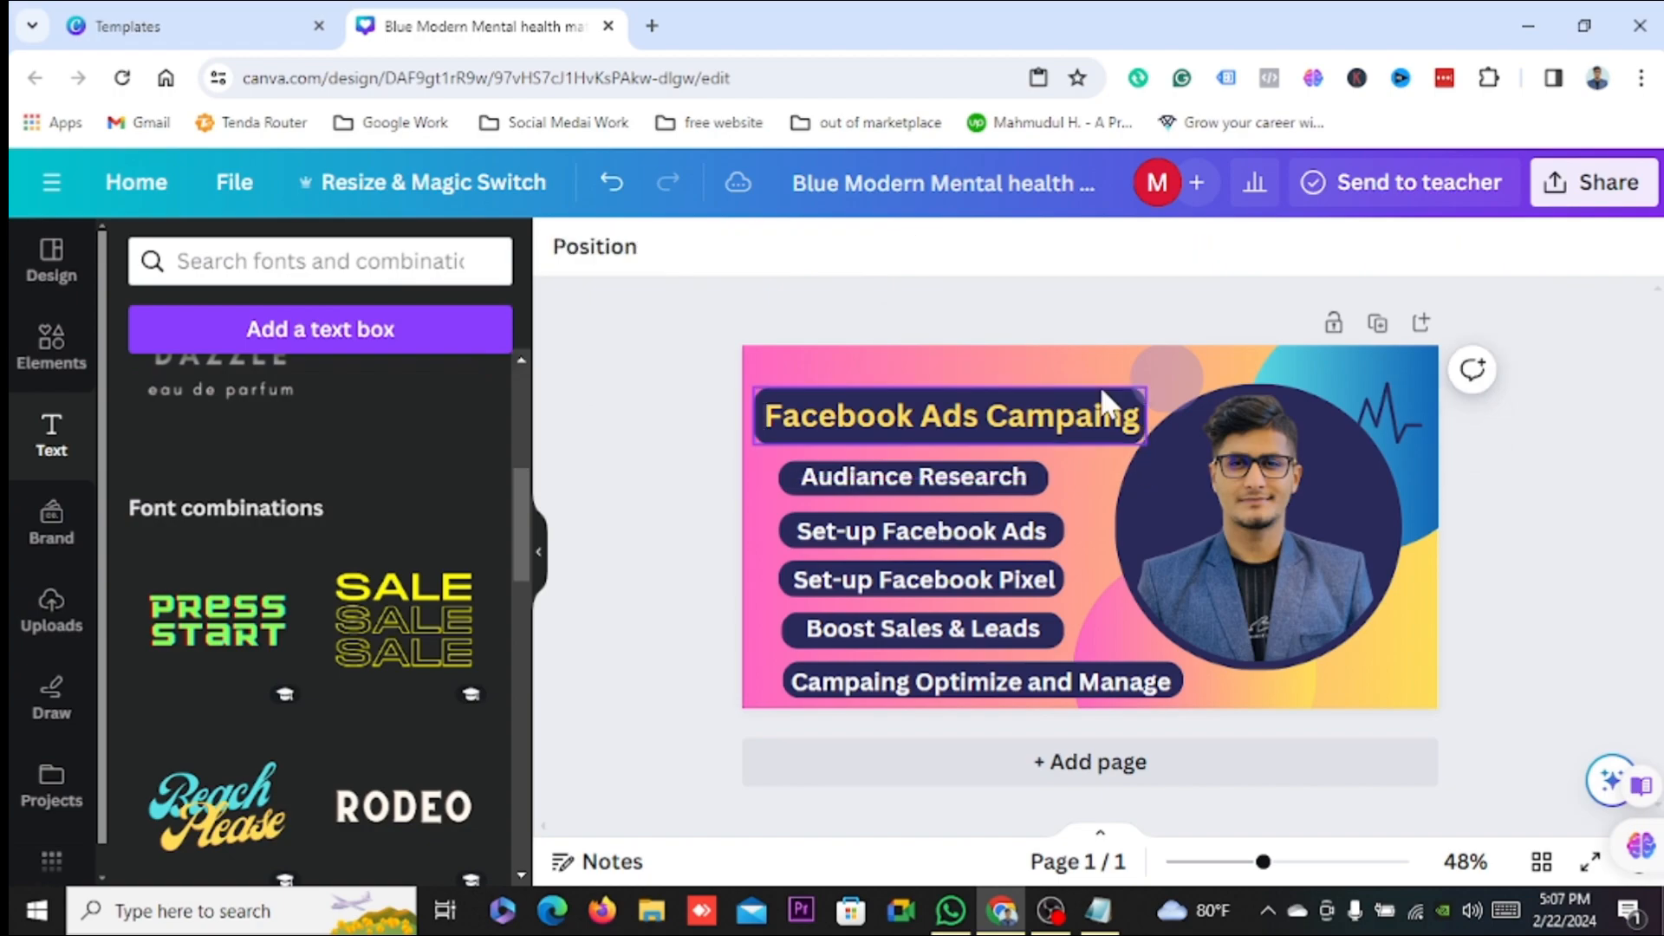
pyautogui.click(1103, 400)
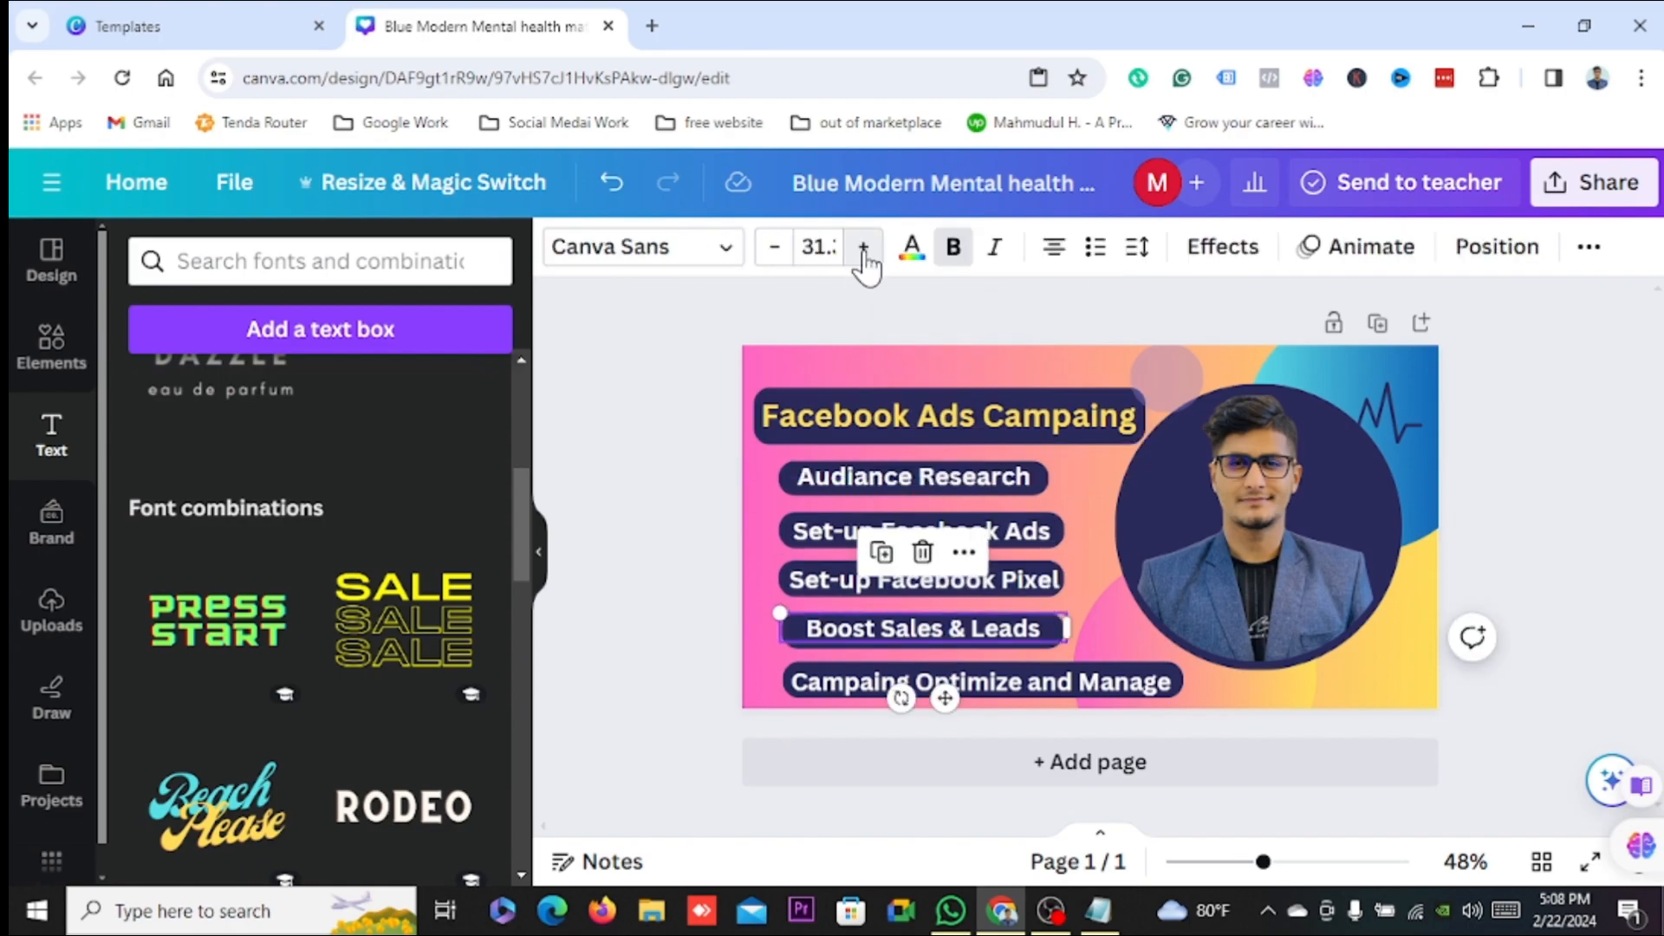
pyautogui.click(862, 252)
pyautogui.click(862, 251)
pyautogui.click(862, 251)
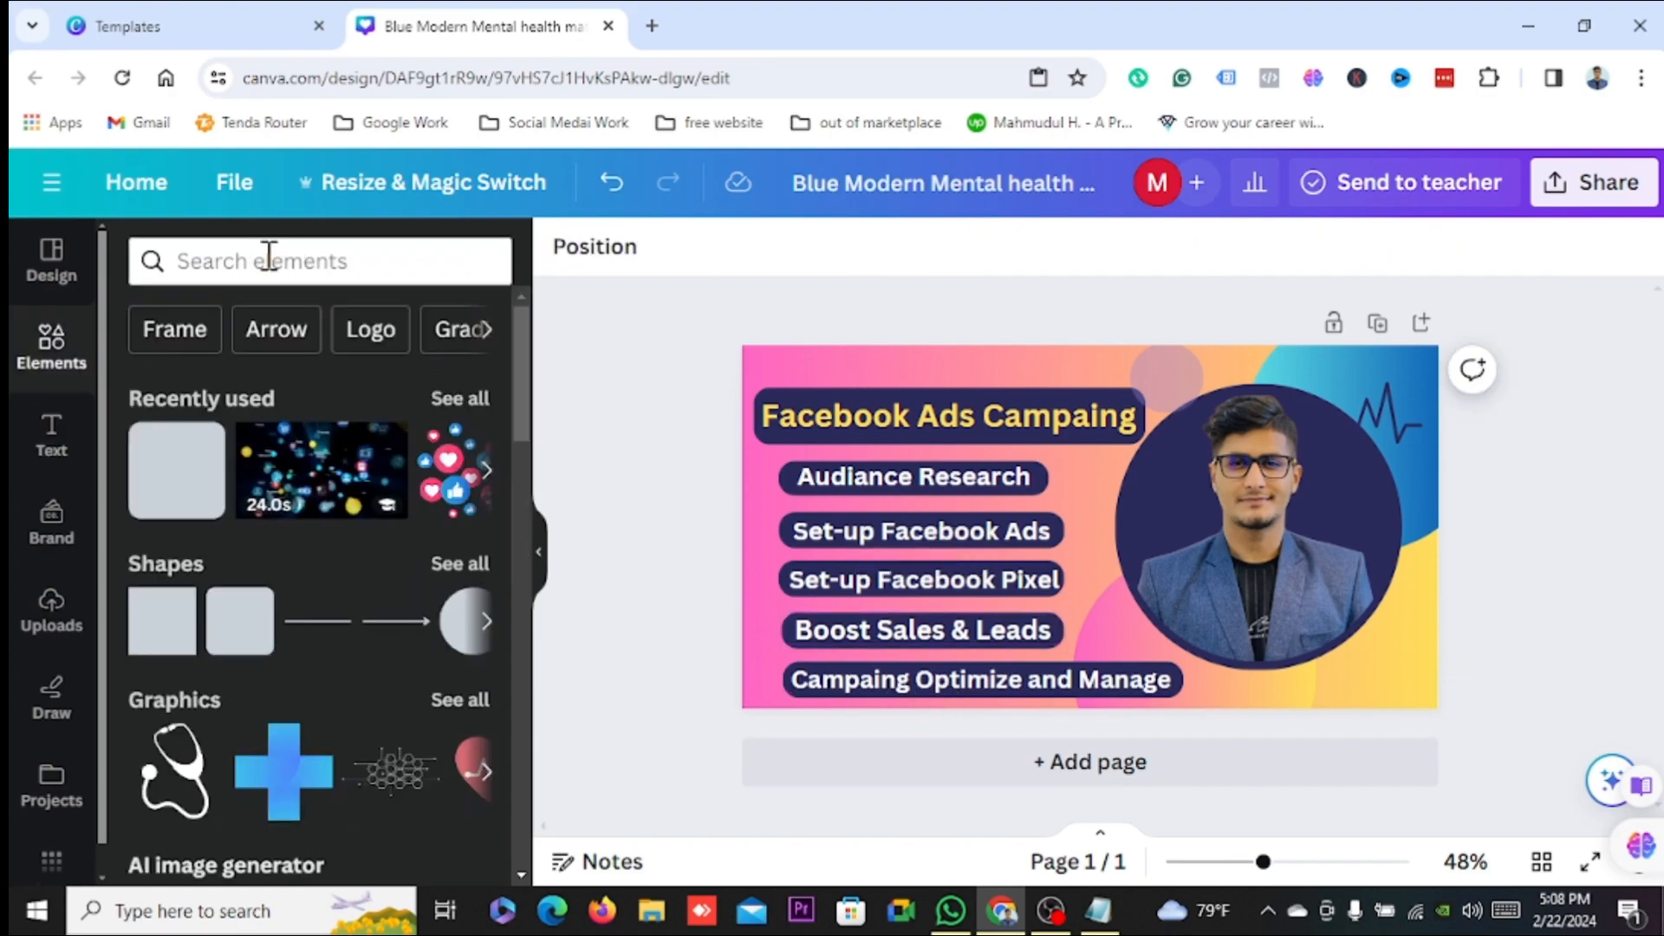
# Search the design elements for "facebook" and look through the video results.
pyautogui.click(269, 256)
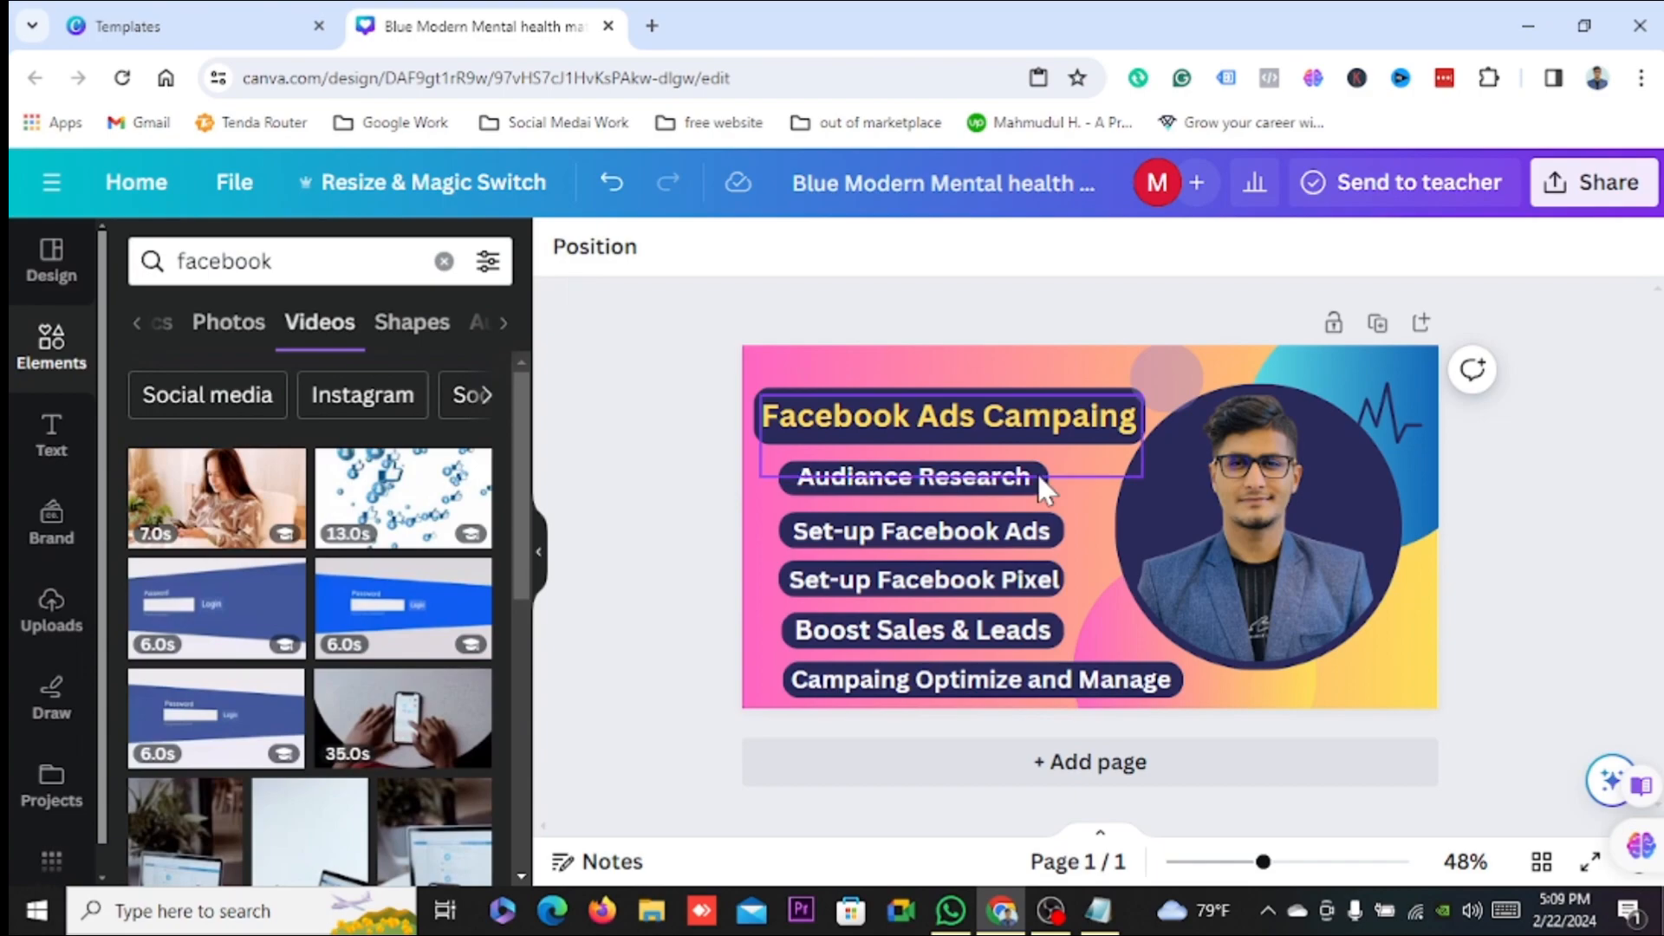
# Apply the Neon text effect with intensity 50 to the heading and the Outline effect with thickness 50 to the "Audiance Research" text.
pyautogui.click(977, 477)
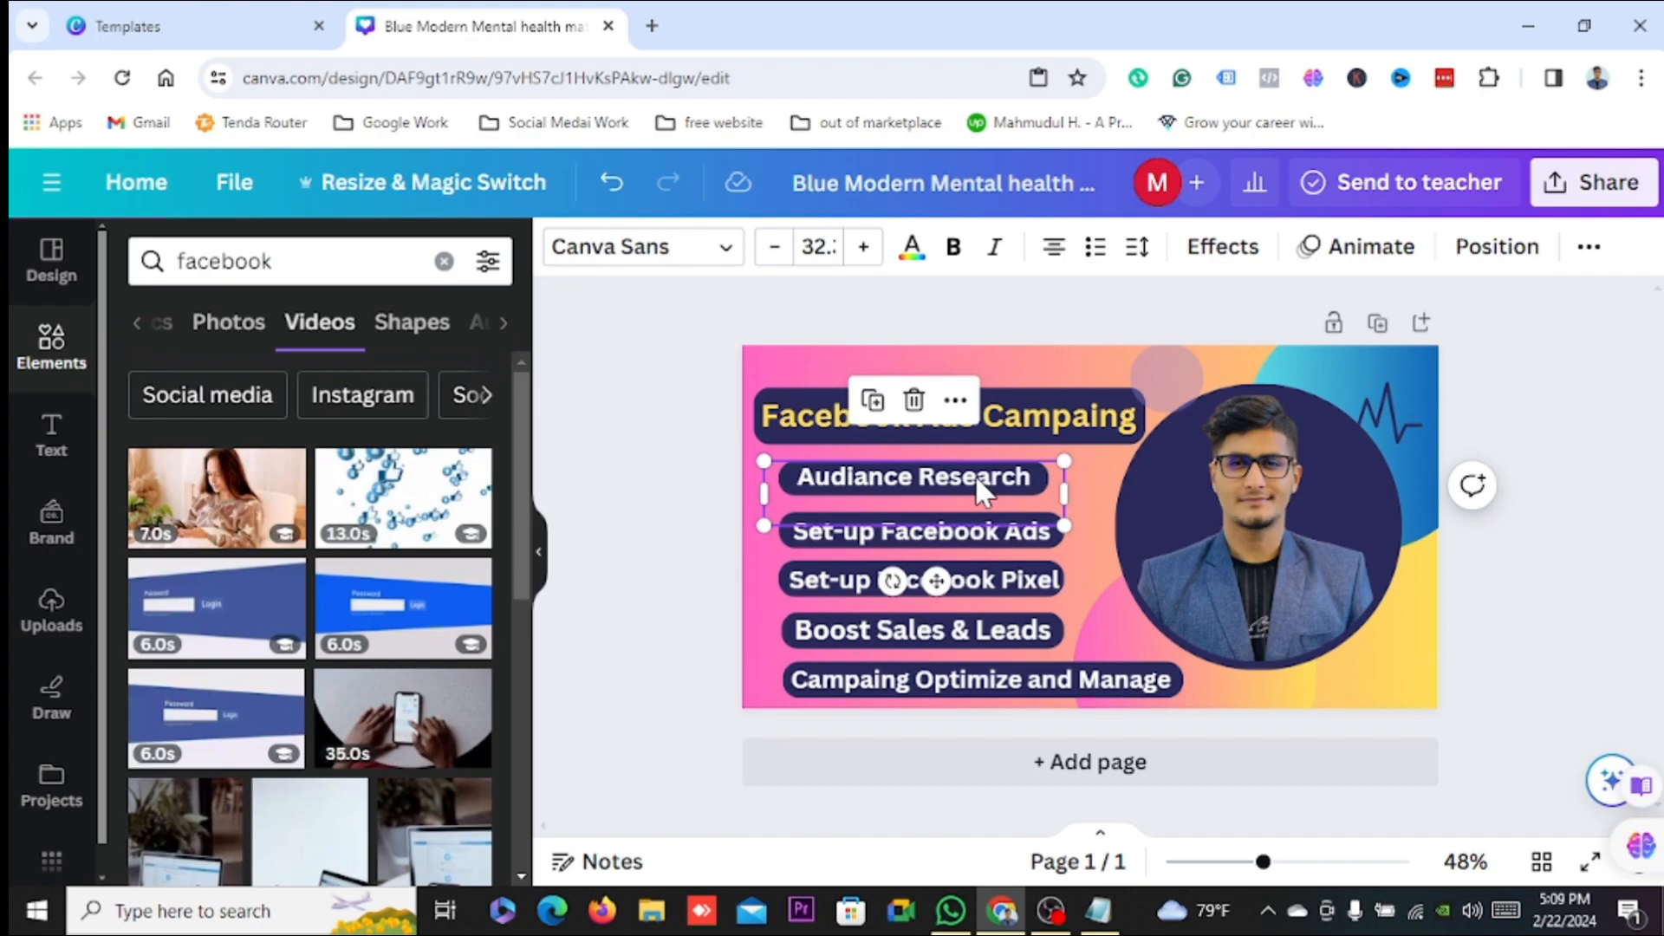
pyautogui.click(446, 754)
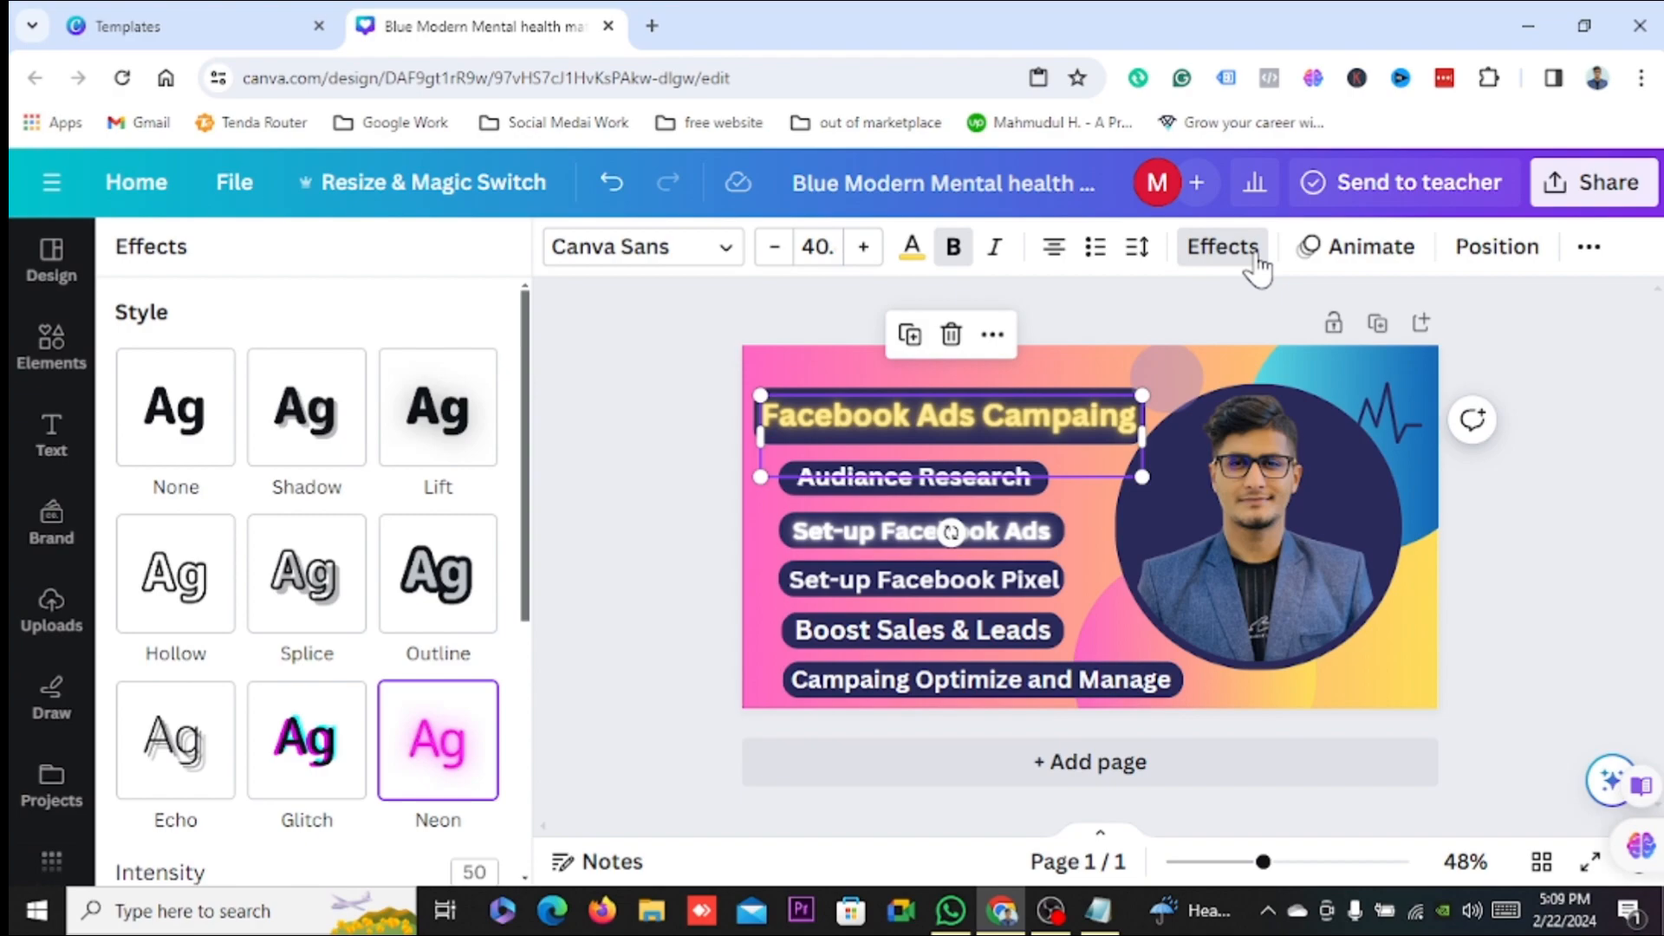
pyautogui.click(866, 477)
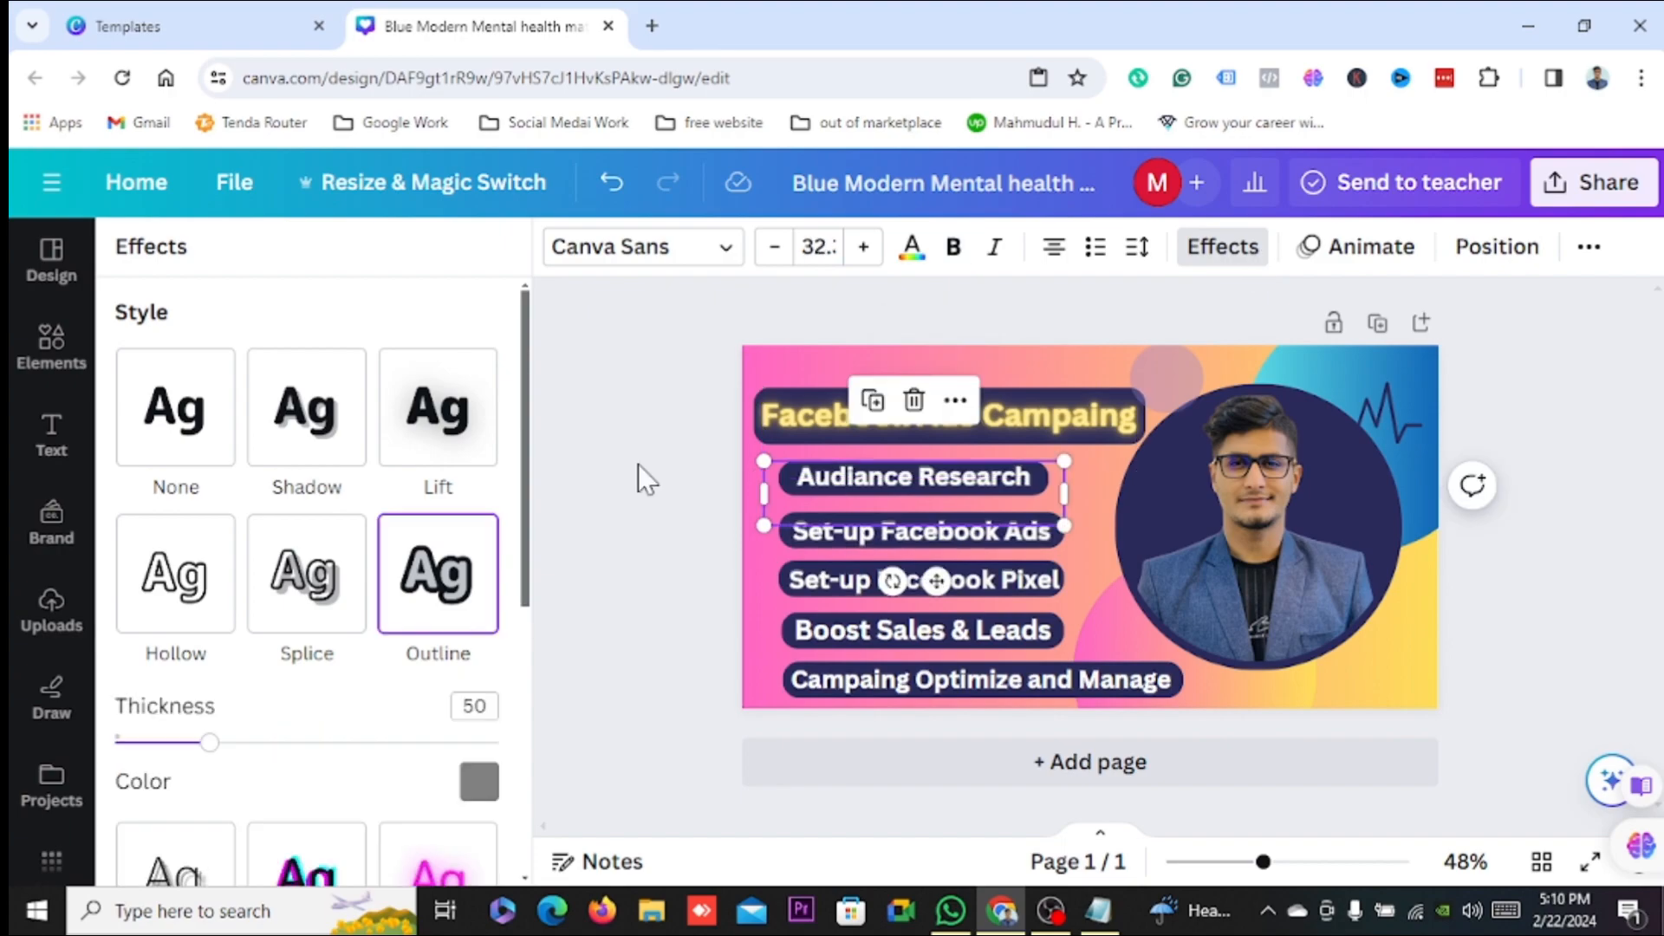
pyautogui.click(638, 465)
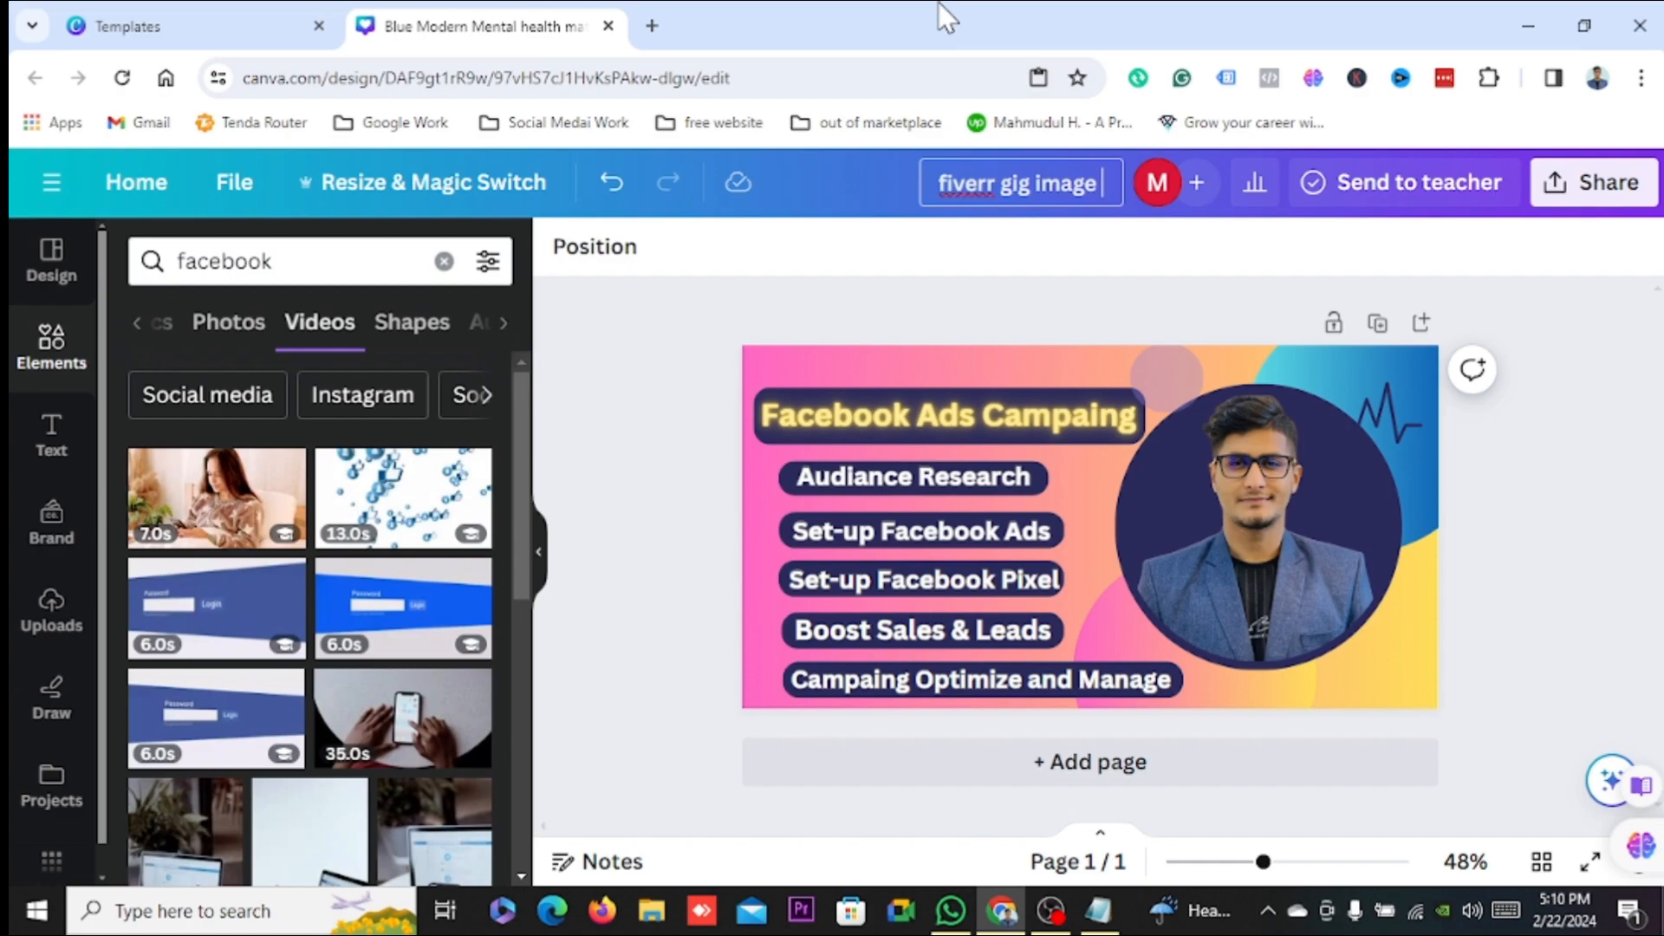
# Rename the design as "fiverr gig image" and open its sharing and download options.
pyautogui.click(1593, 182)
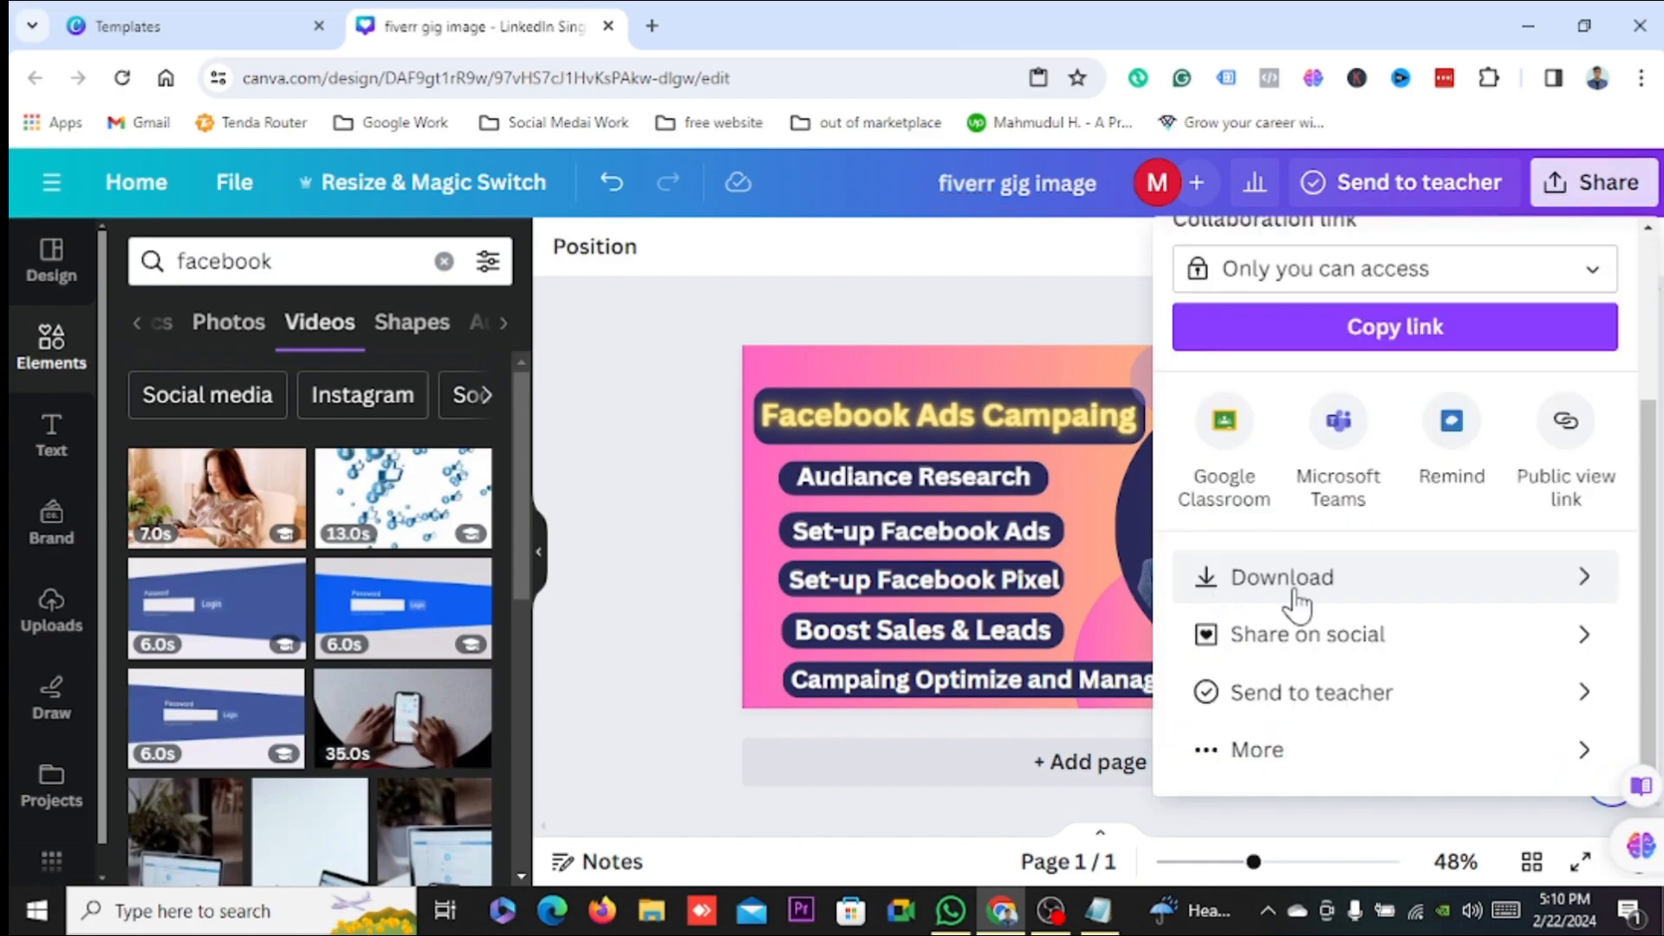